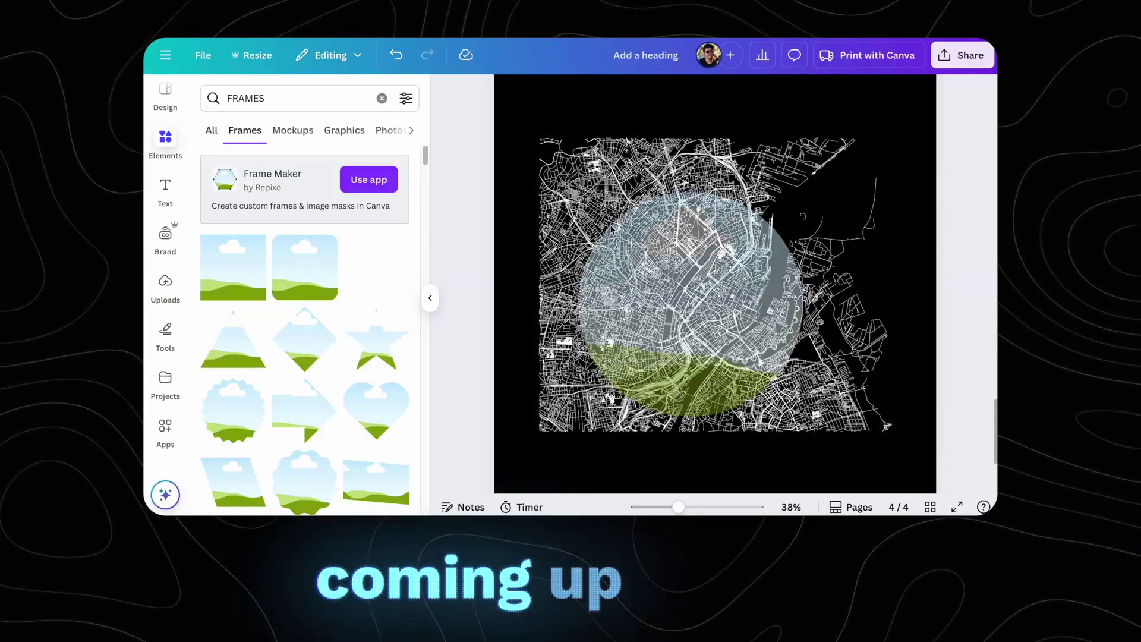
Step: Fit the New York street map into the heart frame, enlarge it and move it between I and NY
drag(601, 398, 566, 440)
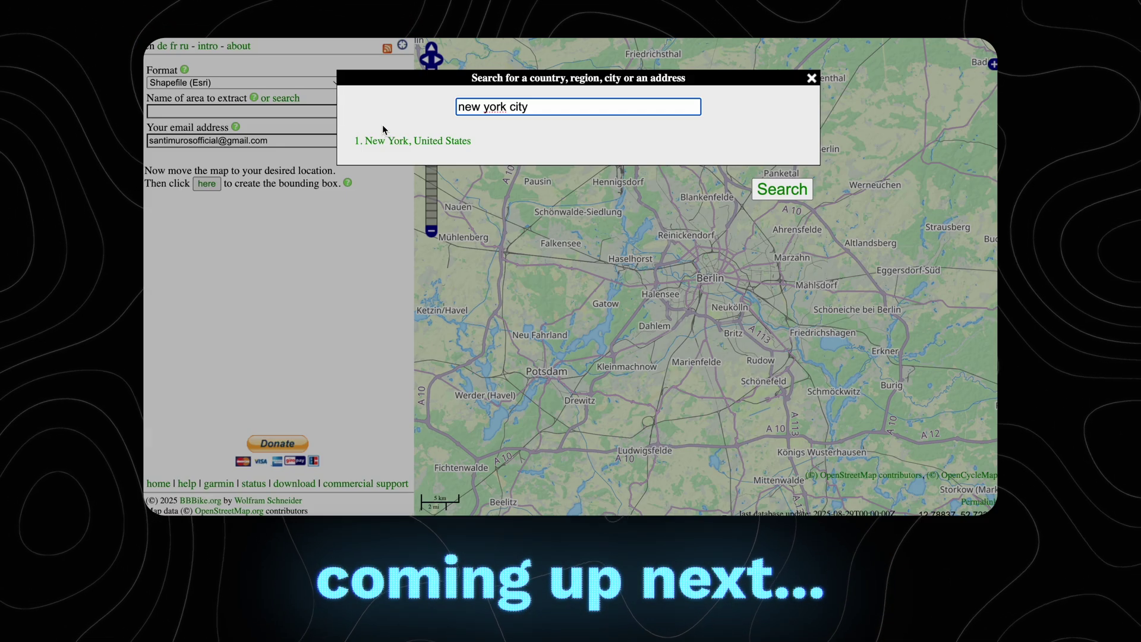
click(416, 140)
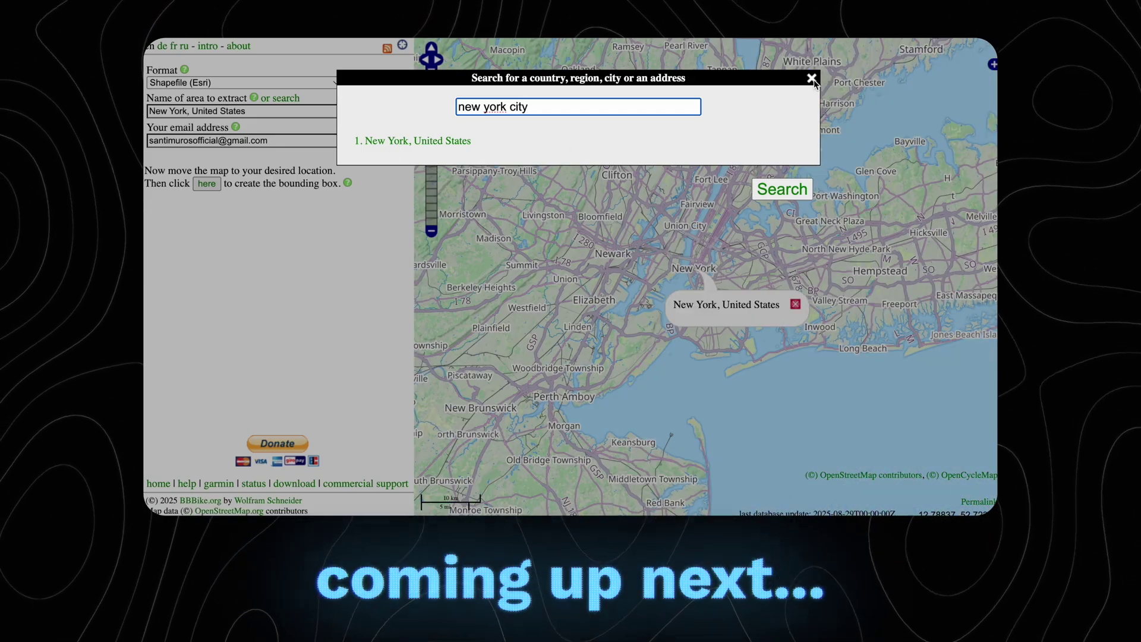
click(811, 78)
scroll(703, 245, up, 2)
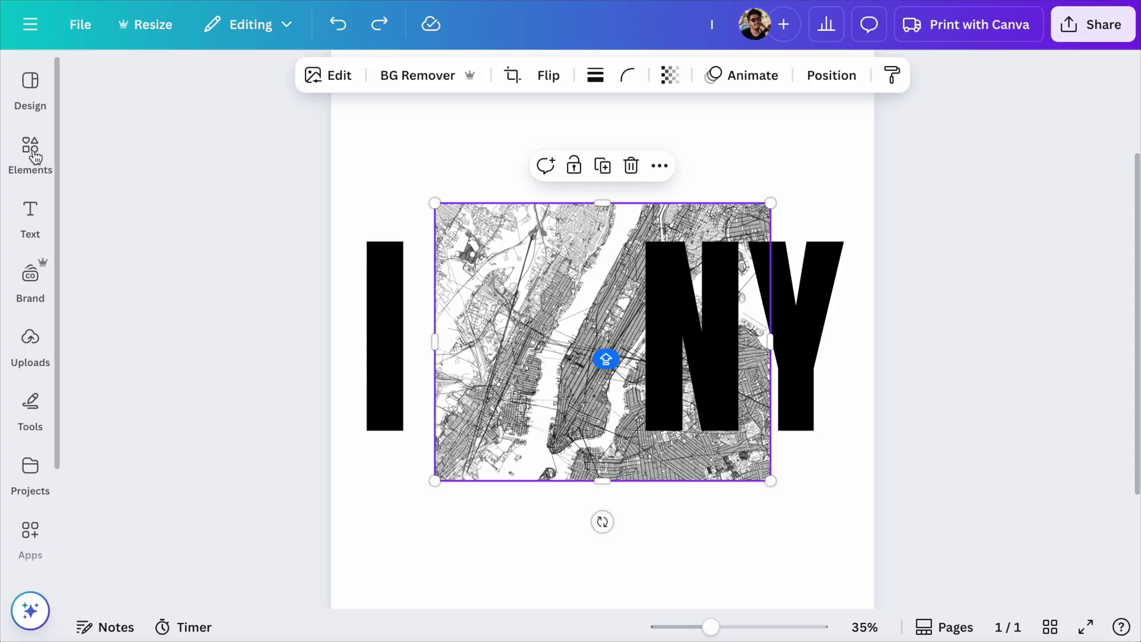
click(30, 153)
key(Escape)
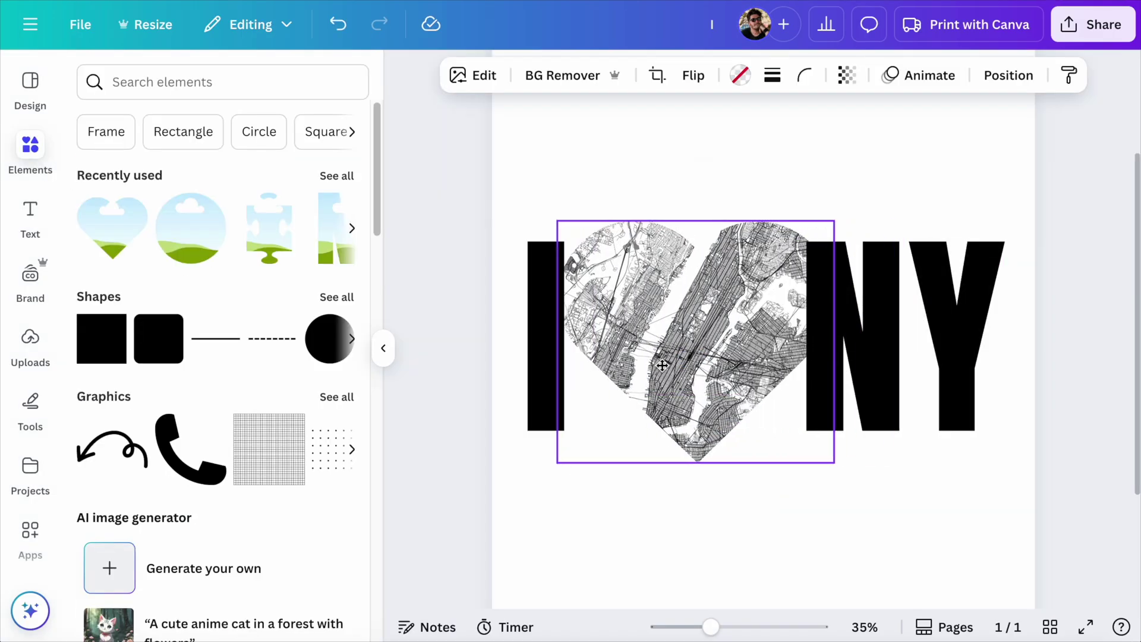
drag(558, 461, 569, 454)
drag(659, 357, 703, 375)
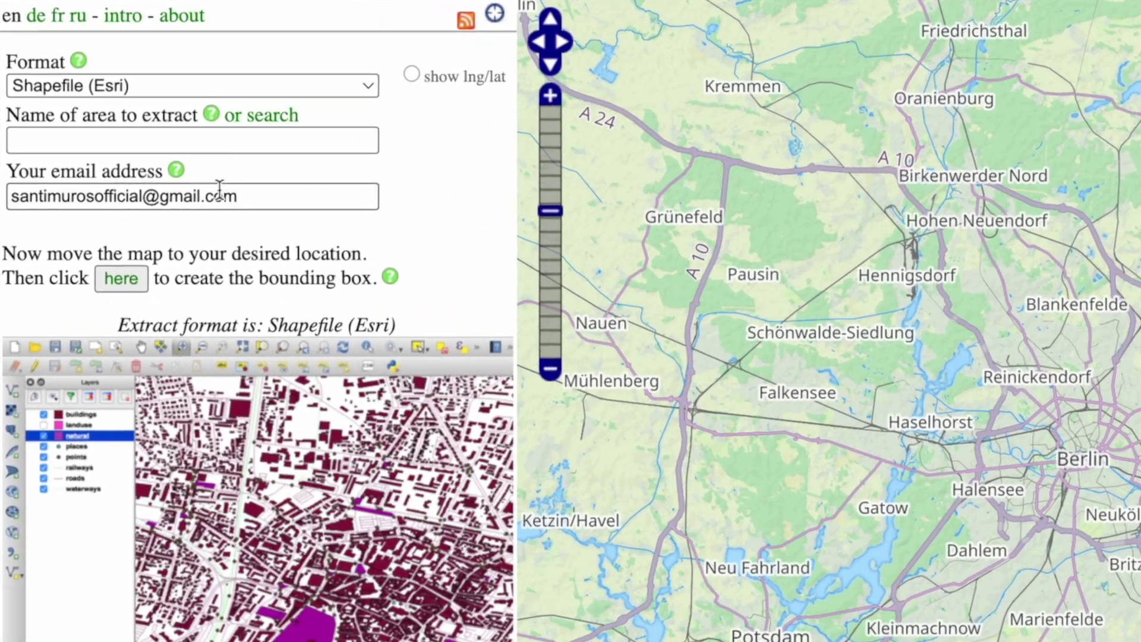
Step: Choose New York, United States, draw an editable bounding box, enter the saved e-mail and submit
click(265, 118)
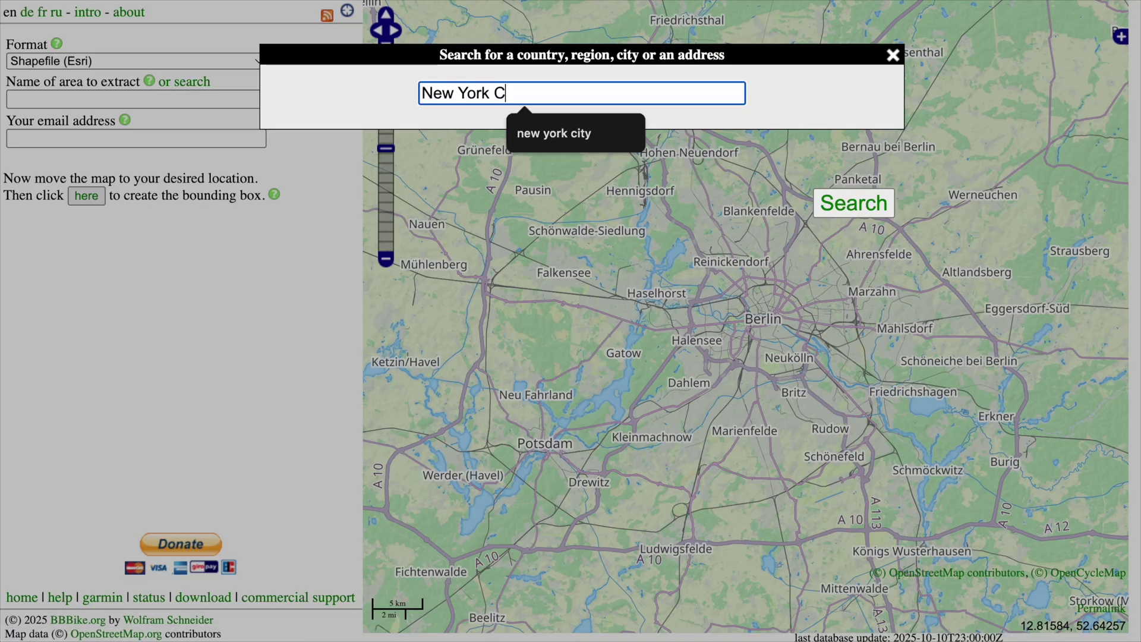
click(328, 140)
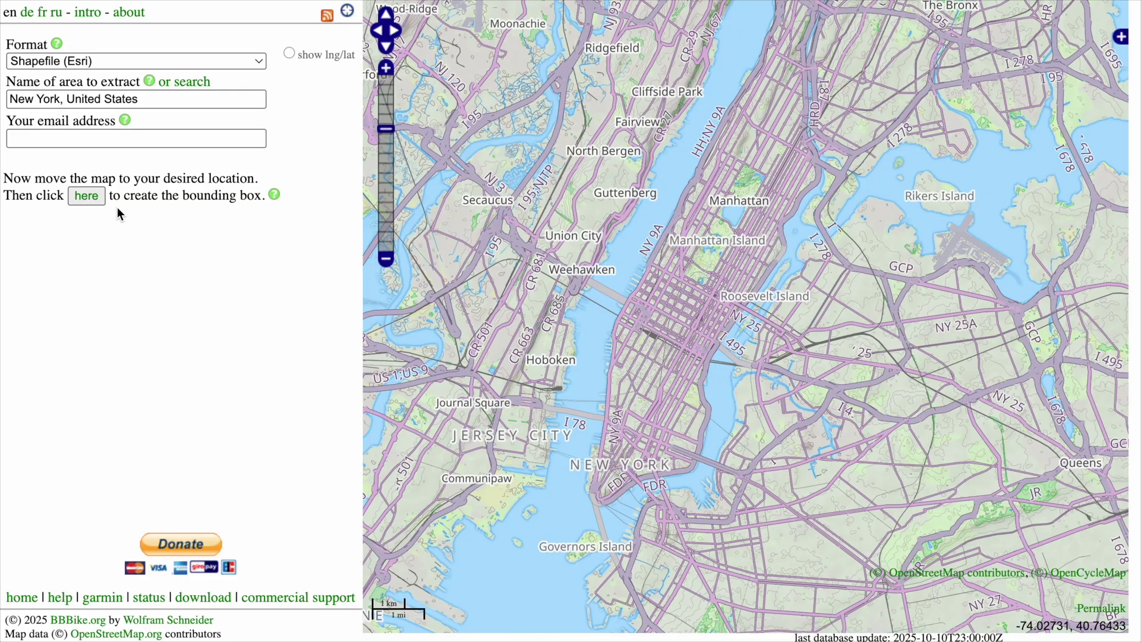
click(95, 196)
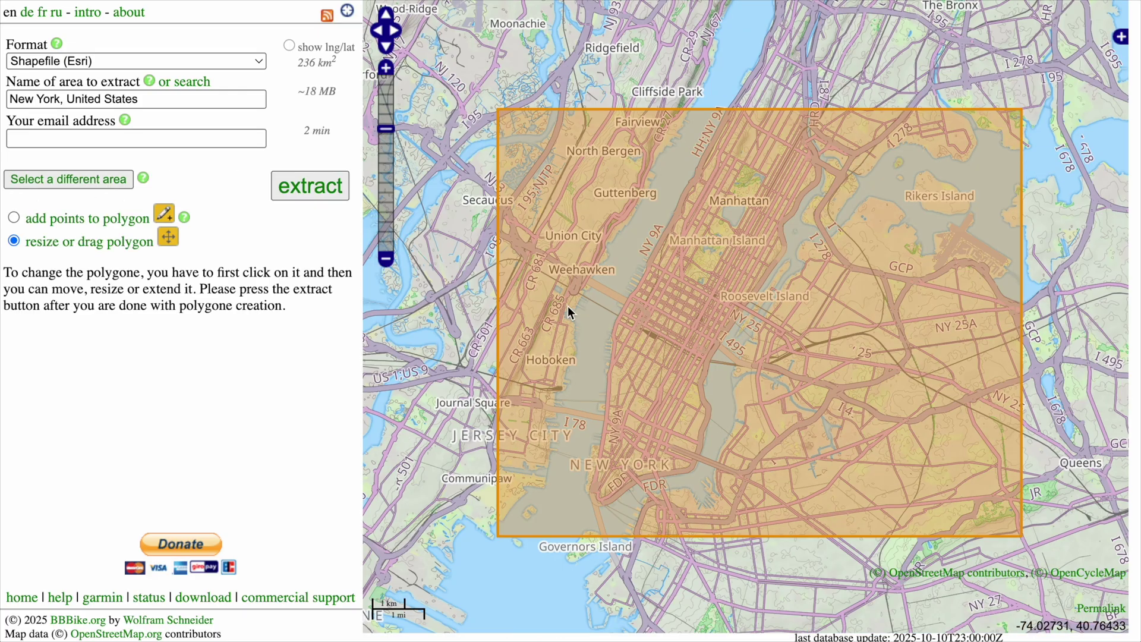
click(713, 332)
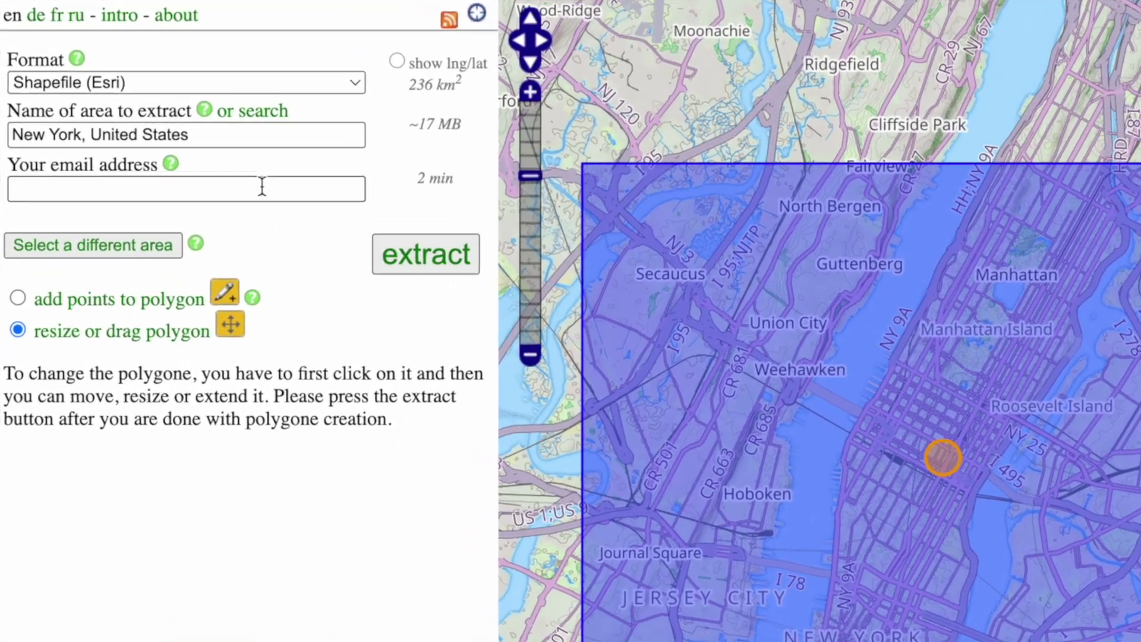
click(191, 138)
click(193, 179)
click(454, 271)
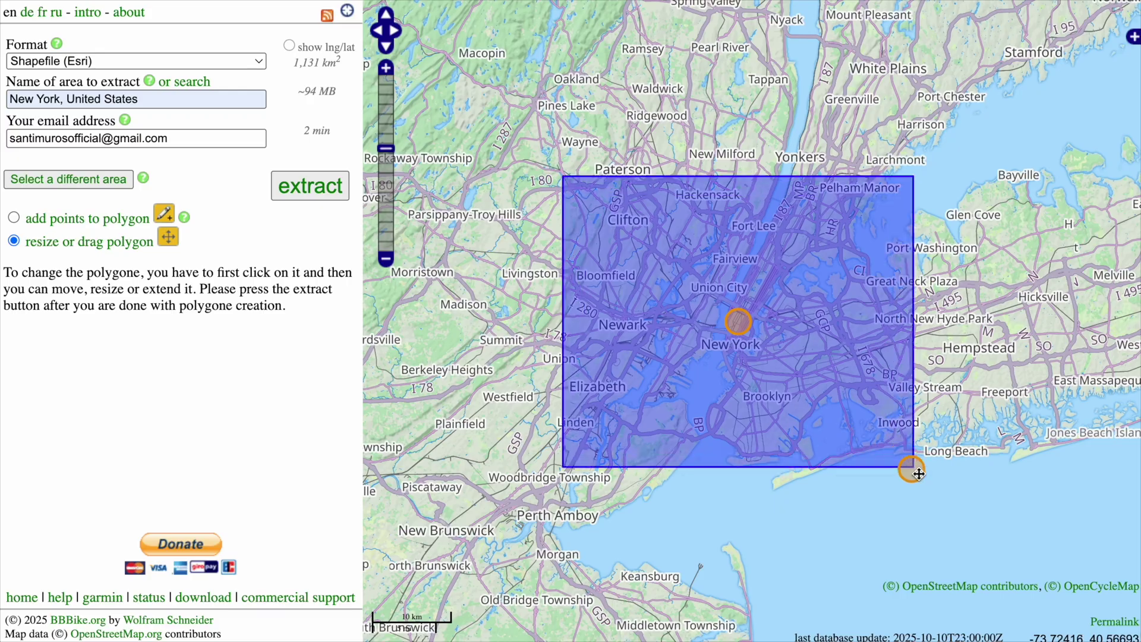
Step: Enlarge the extract area, then shrink it around its centre after the too-large warning
drag(909, 465, 990, 529)
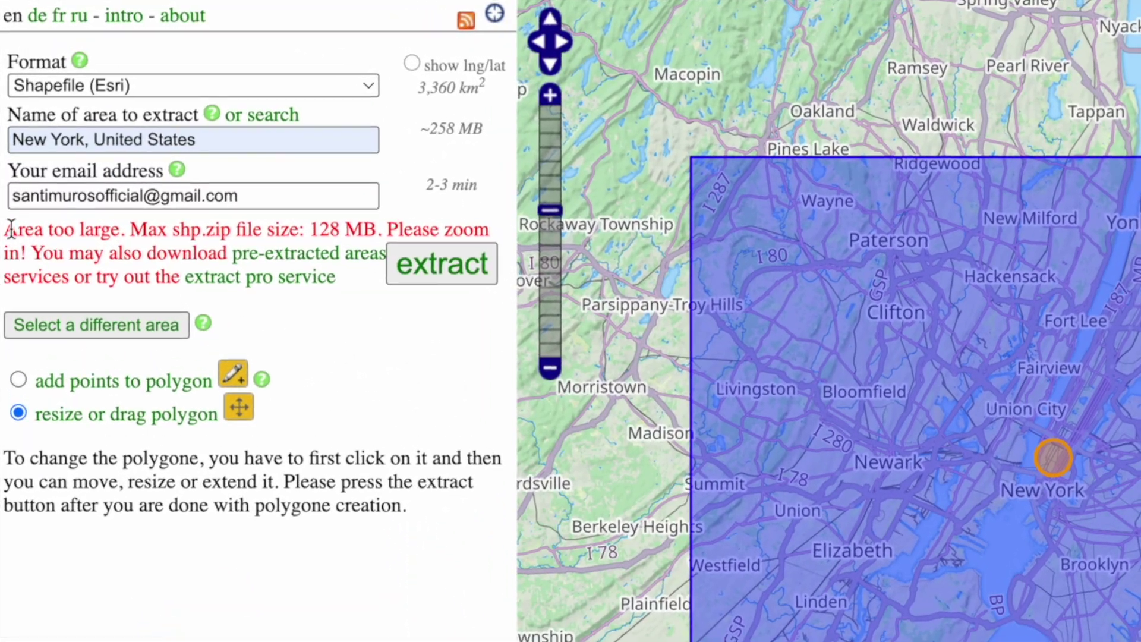
drag(3, 201, 103, 205)
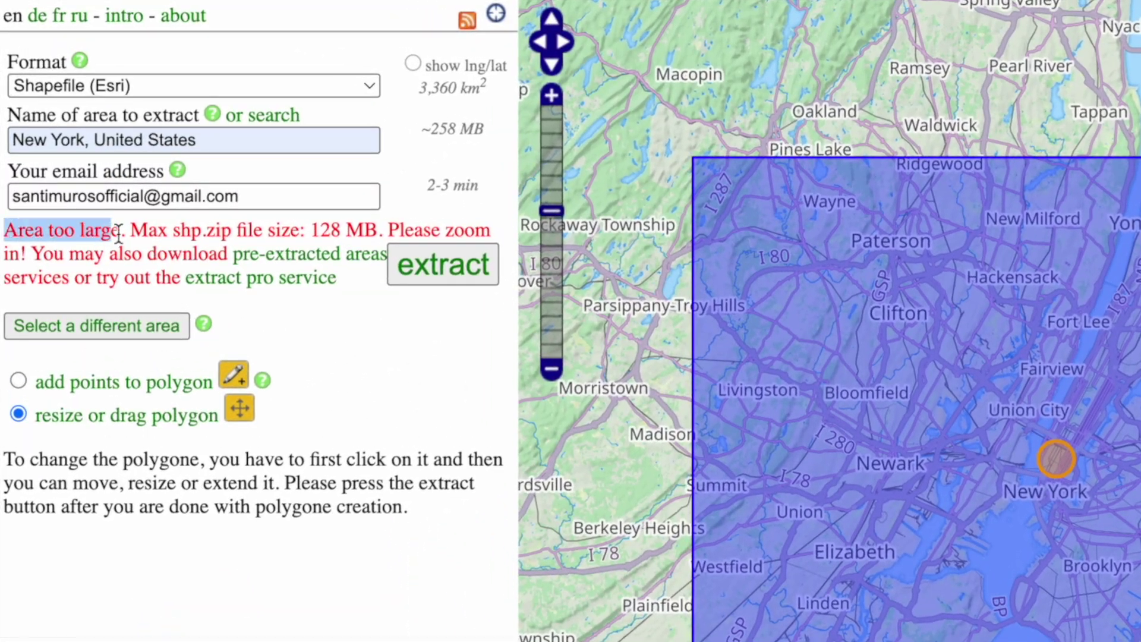
click(294, 237)
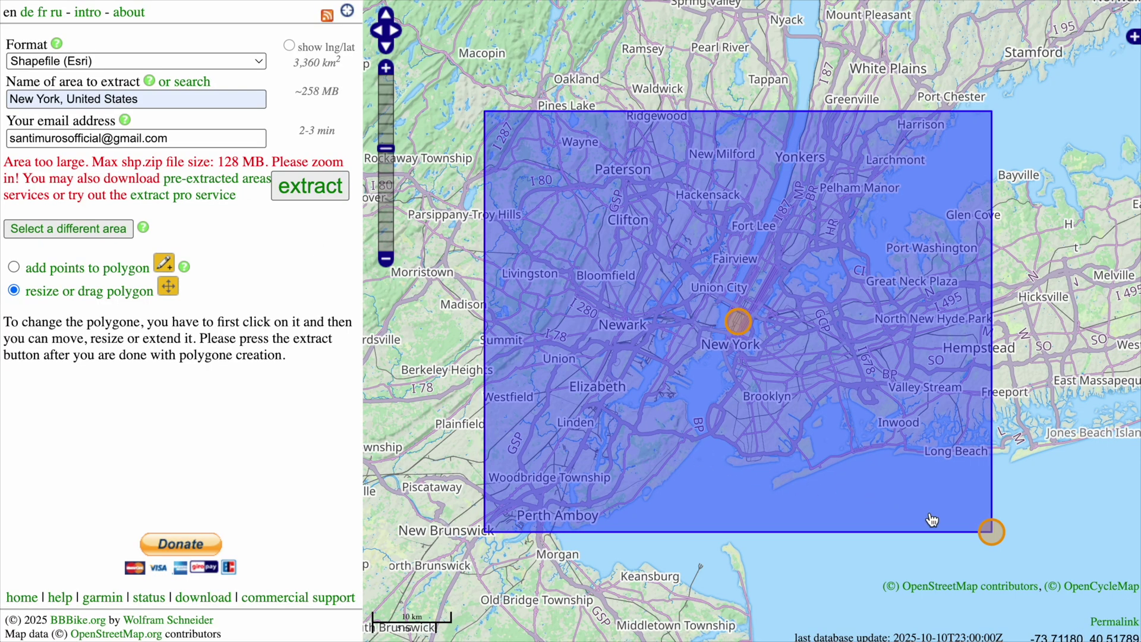
drag(989, 530, 898, 469)
drag(290, 305, 332, 307)
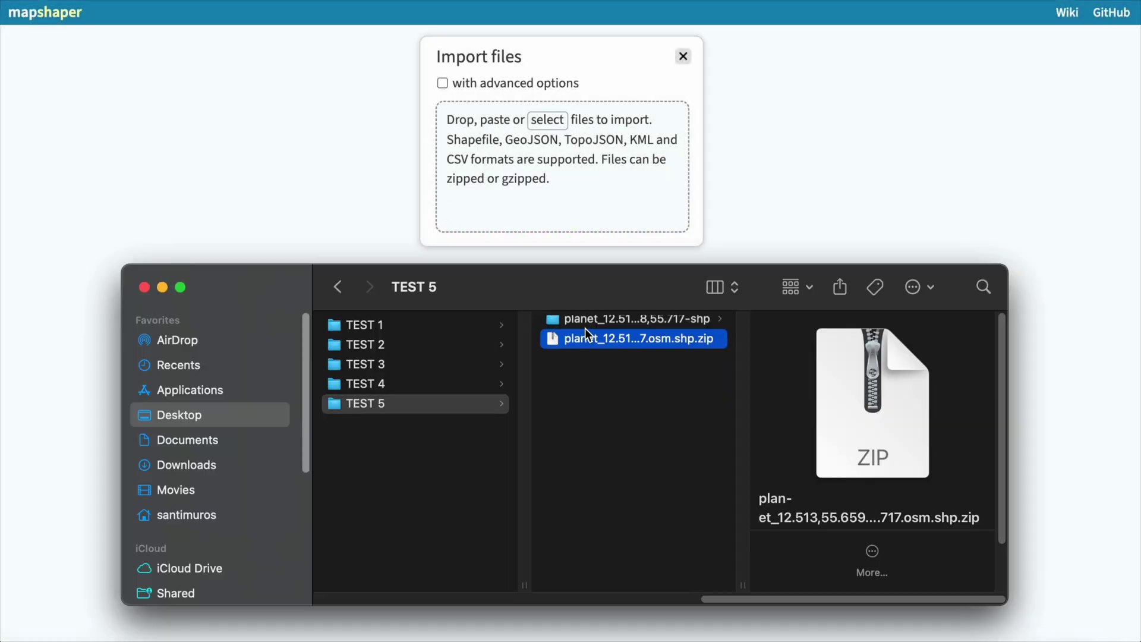
Step: Unzip the Copenhagen extract and drag every file in its shape folder into mapshaper's import area
click(585, 326)
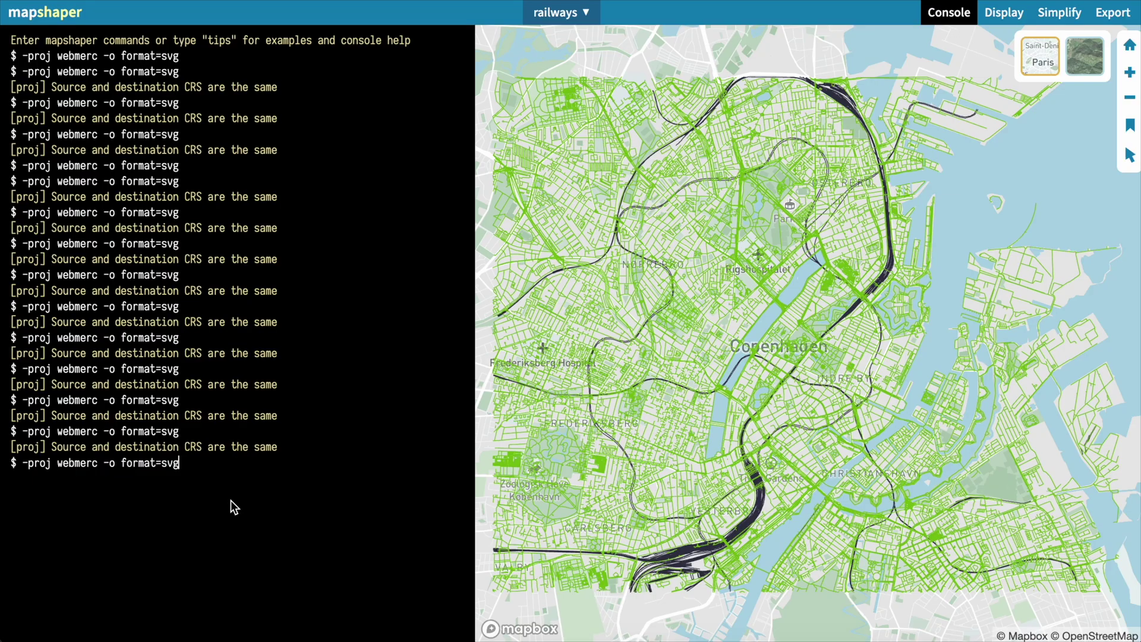
key(Return)
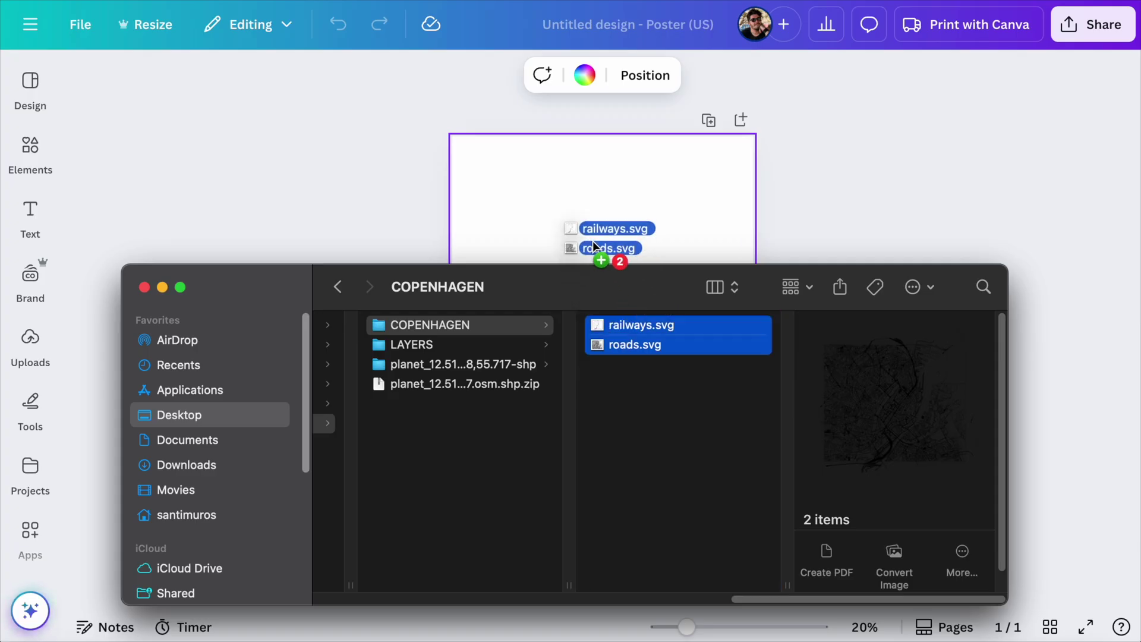
drag(593, 240, 596, 250)
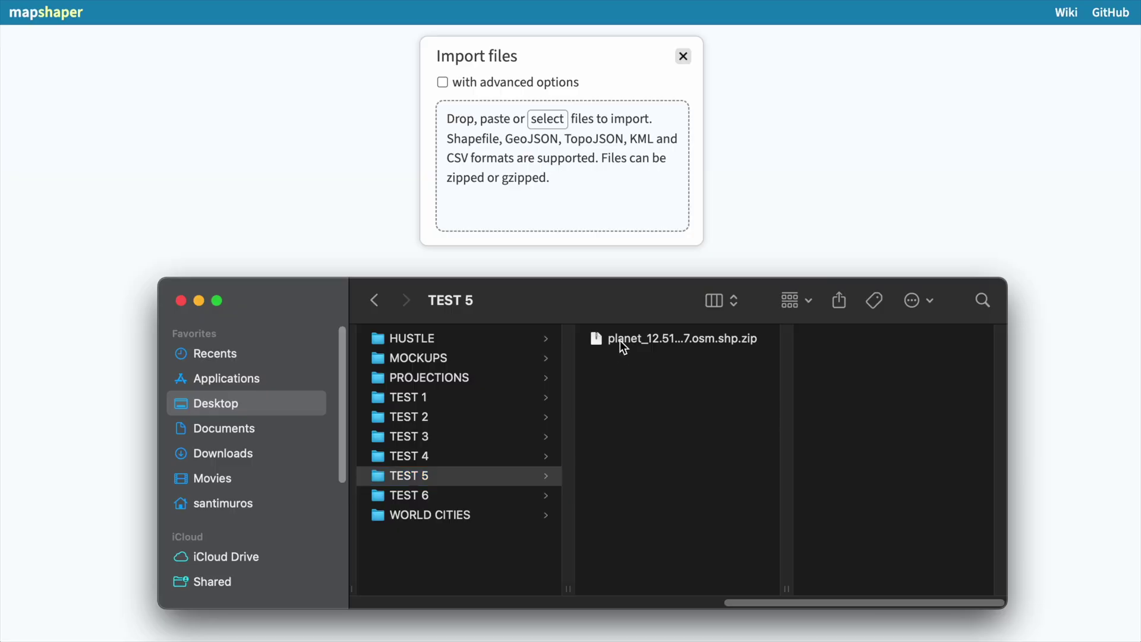
double_click(620, 340)
click(836, 339)
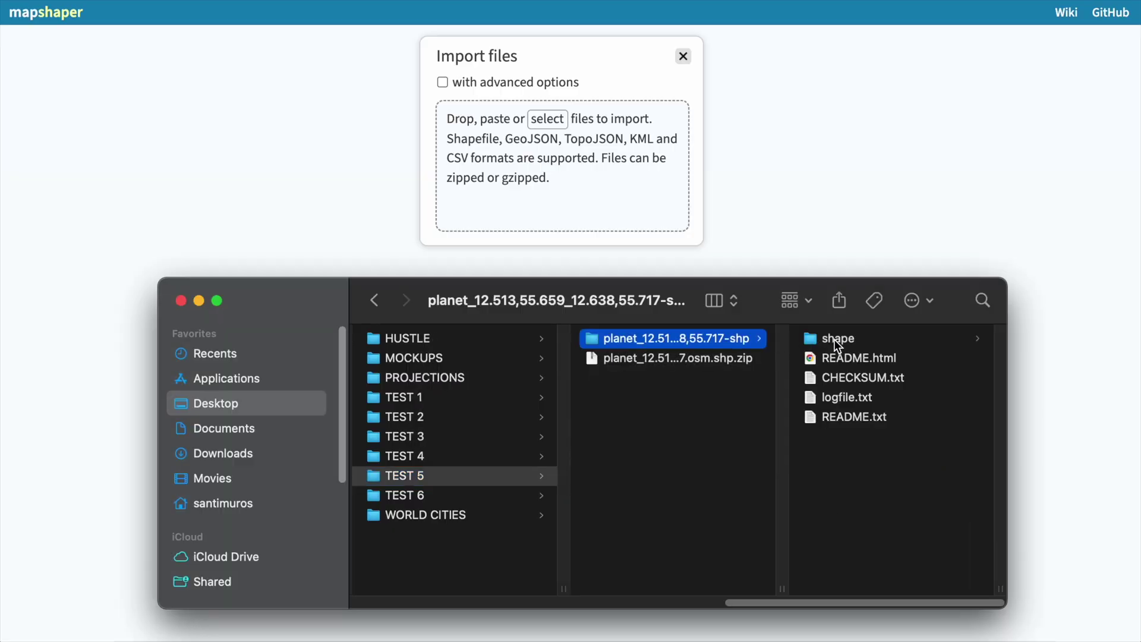
key(Right)
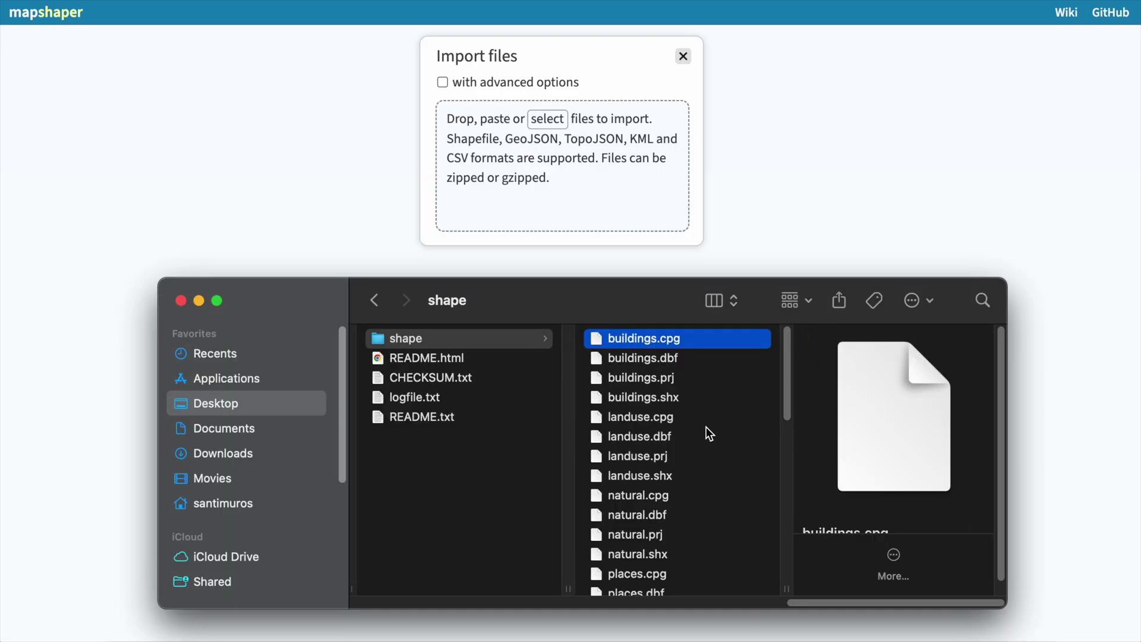
scroll(707, 429, down, 10)
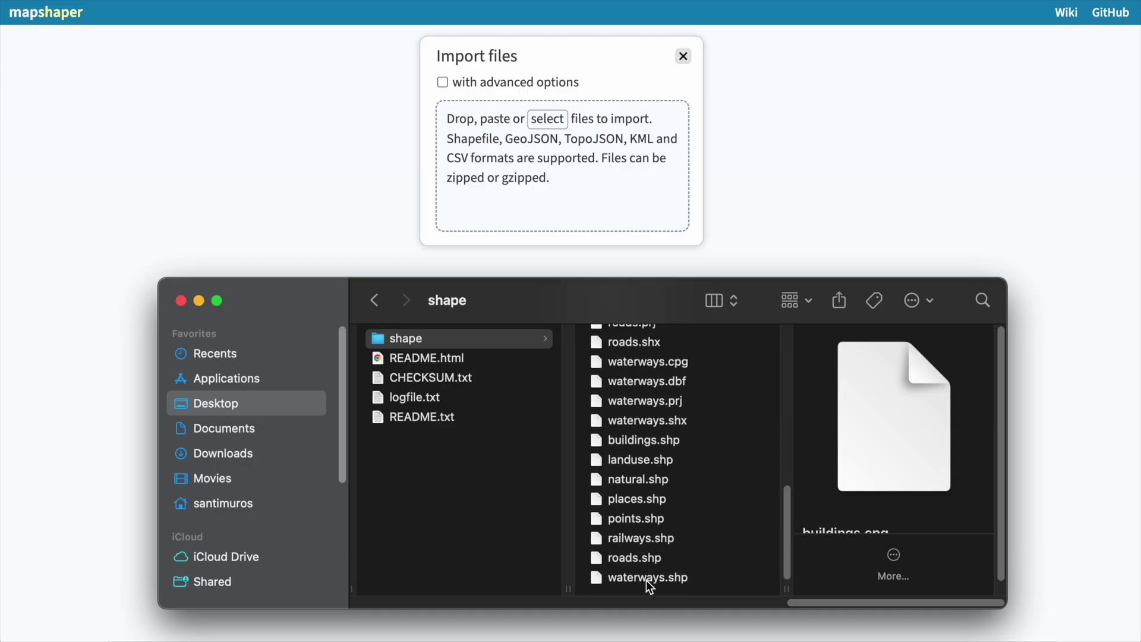
shift+click(648, 582)
drag(637, 459, 574, 205)
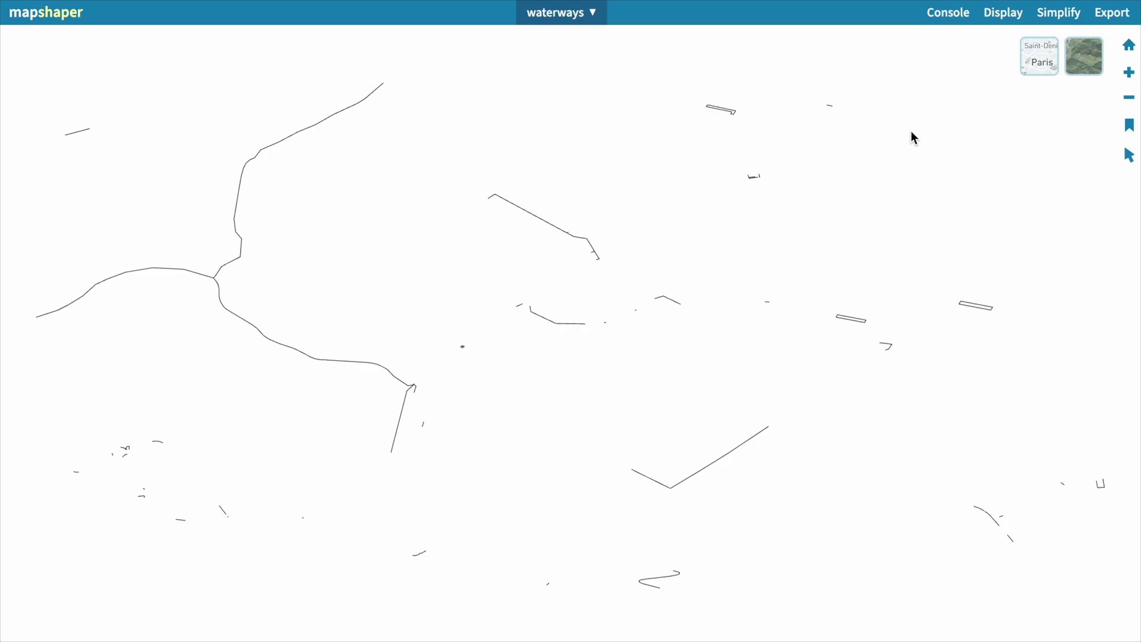
Step: Add the street basemap, make the roads layer visible and active, and open the console
click(1041, 59)
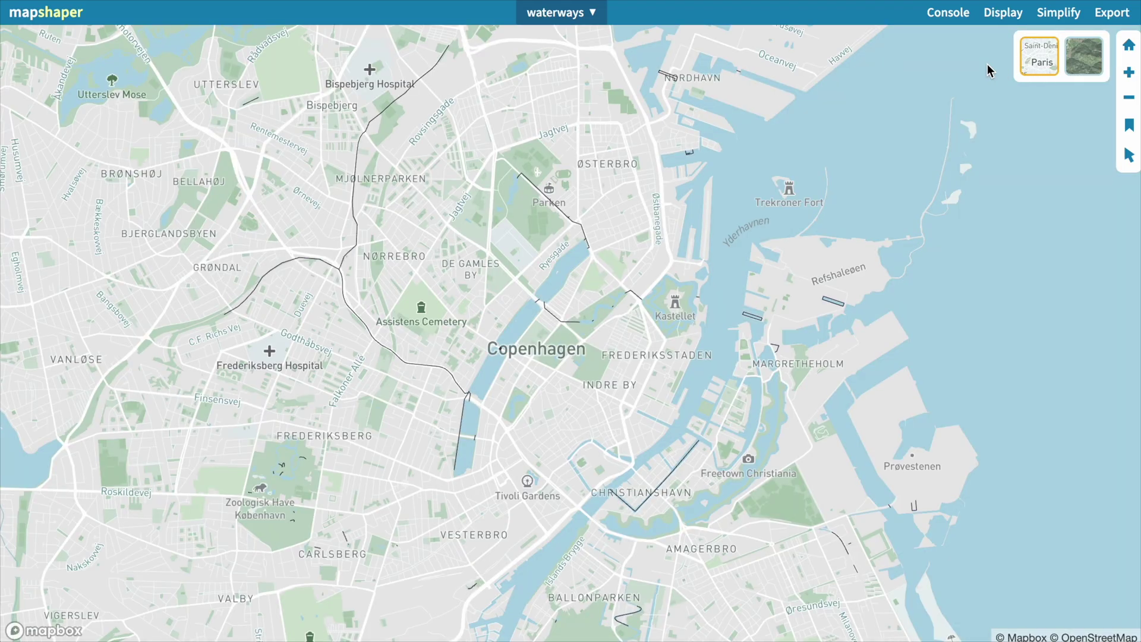
click(587, 18)
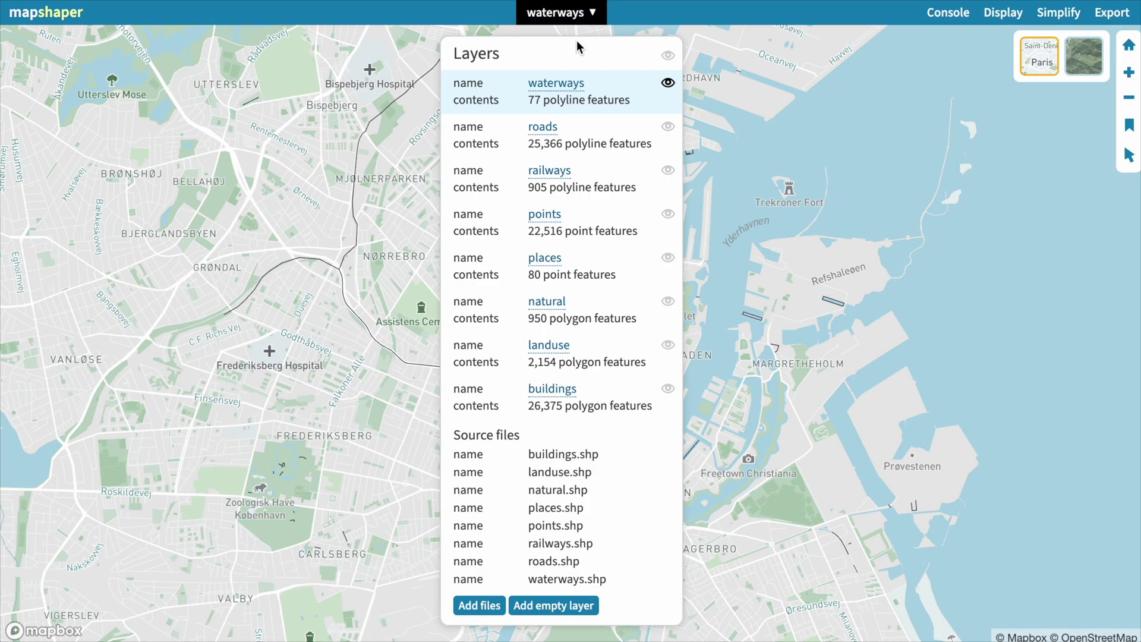
click(668, 129)
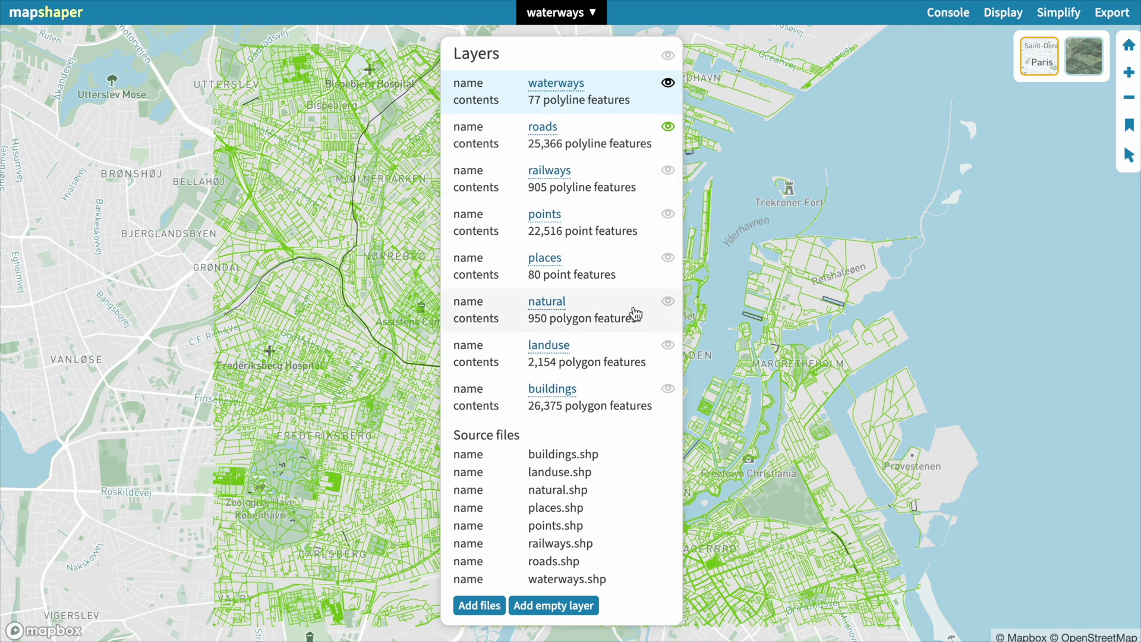
click(590, 133)
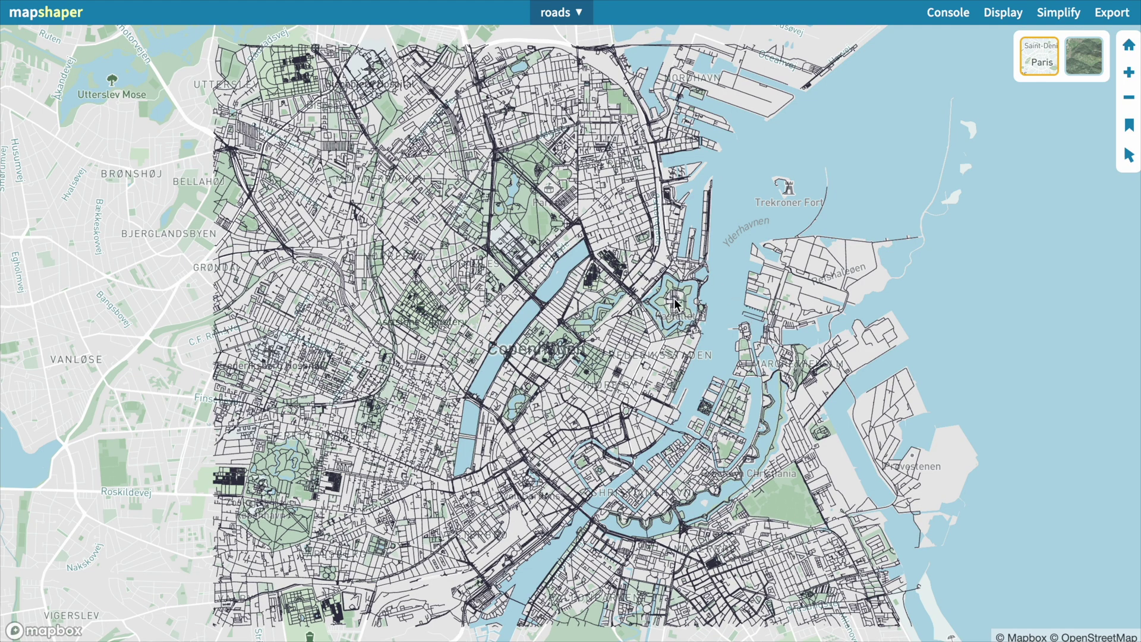
click(949, 13)
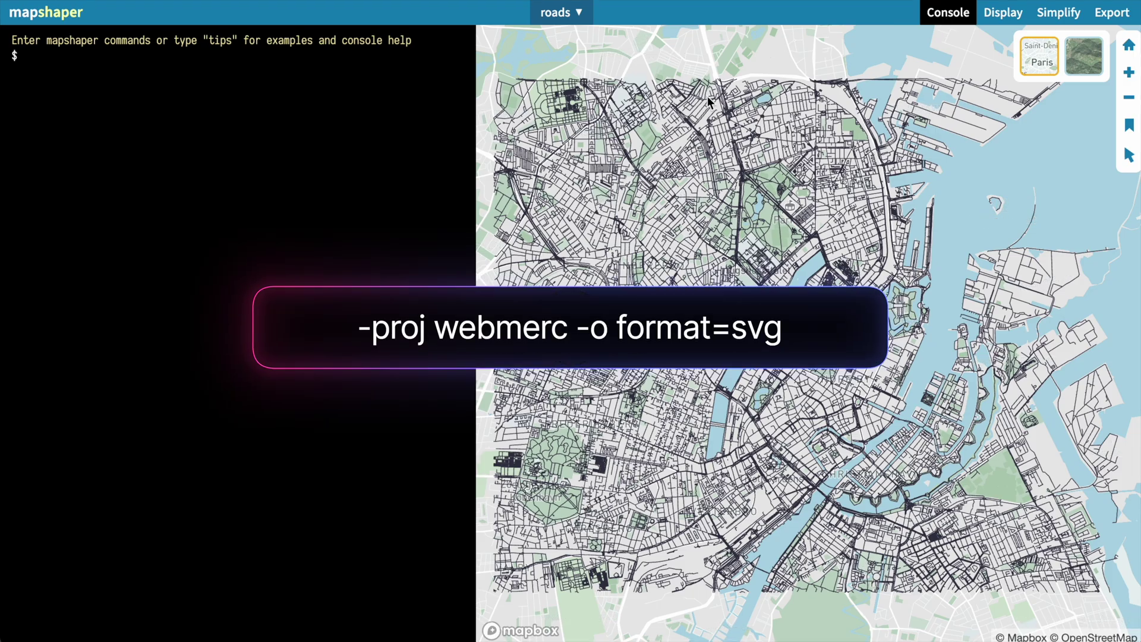
Step: Paste and run '-proj webmerc -o format=svg' to save roads.svg
text(-proj webmerc -o format=svg)
key(Return)
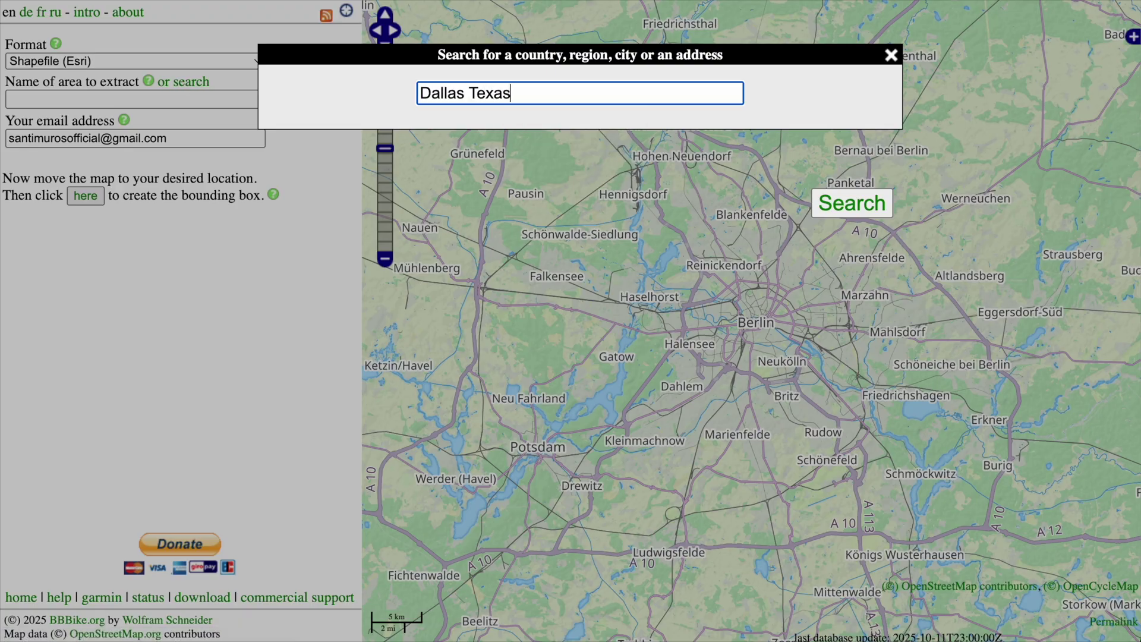
Step: Pick Dallas Texas as the next BBBike area, then drop the extracted shapefiles into mapshaper
key(Return)
click(339, 145)
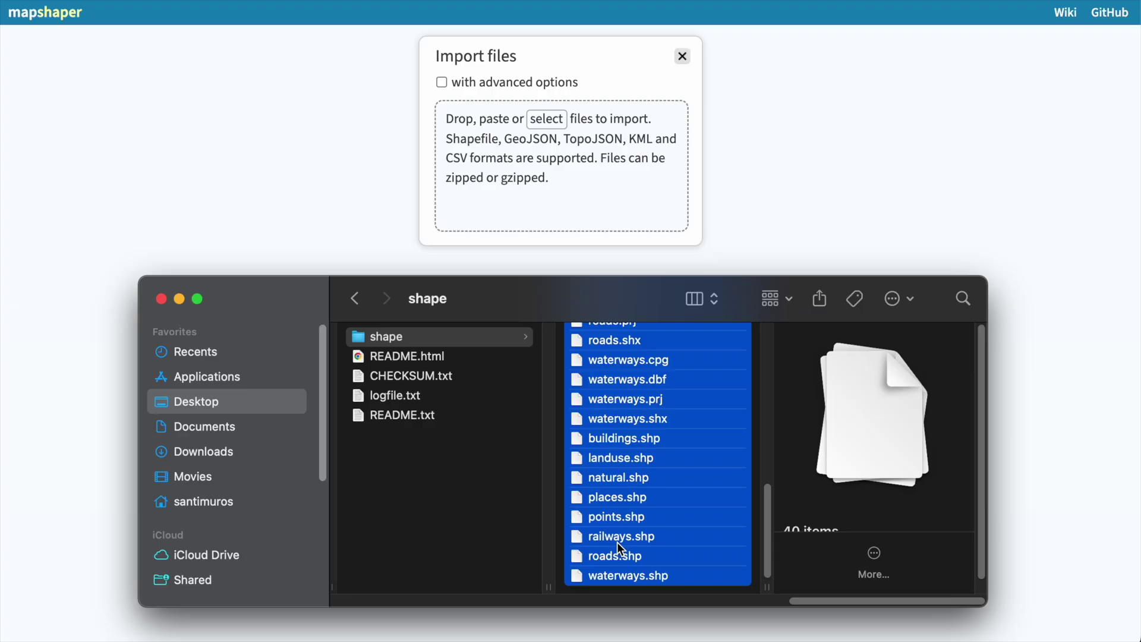
drag(617, 542, 571, 187)
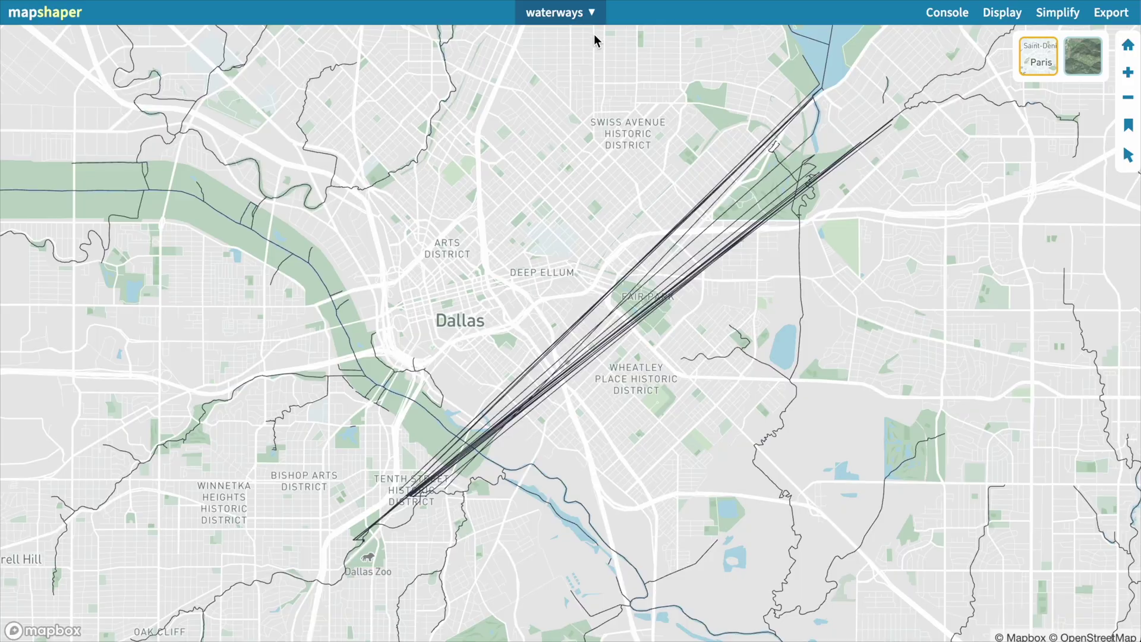
Step: Show the roads layer, make it active, and zoom and pan across the roads
click(594, 26)
click(670, 129)
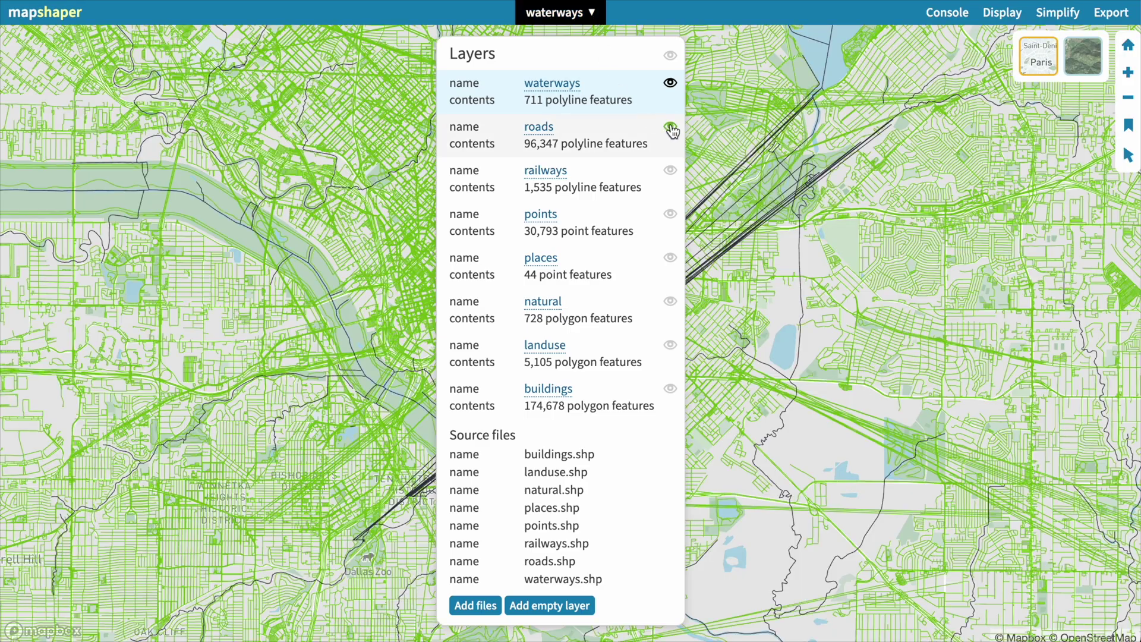
click(647, 134)
scroll(338, 463, up, 3)
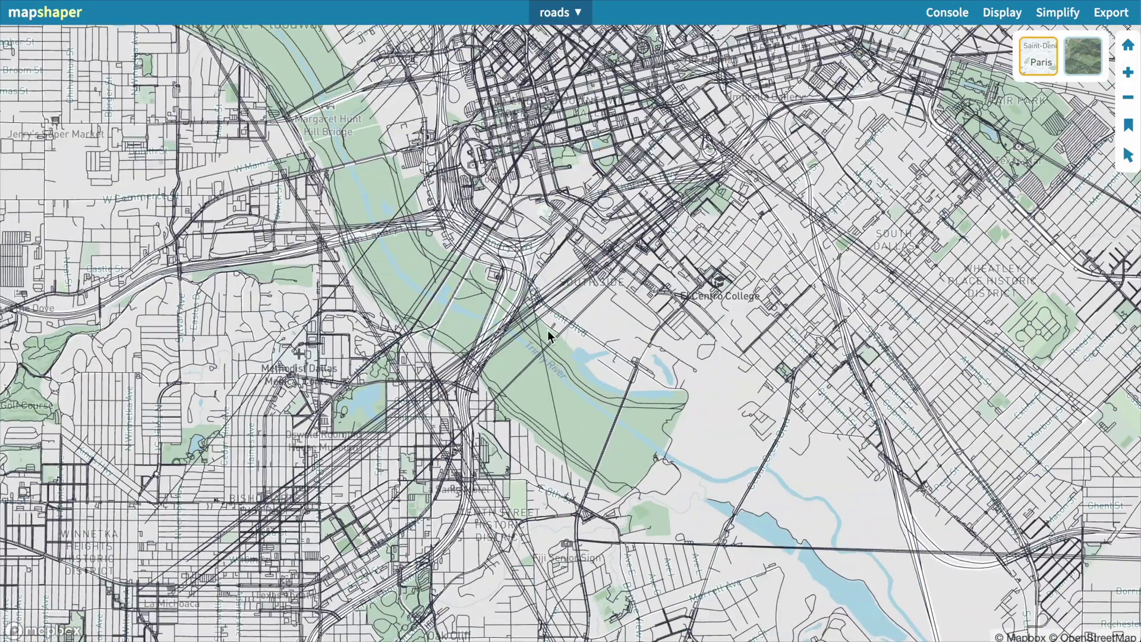
scroll(549, 332, down, 3)
drag(536, 443, 257, 466)
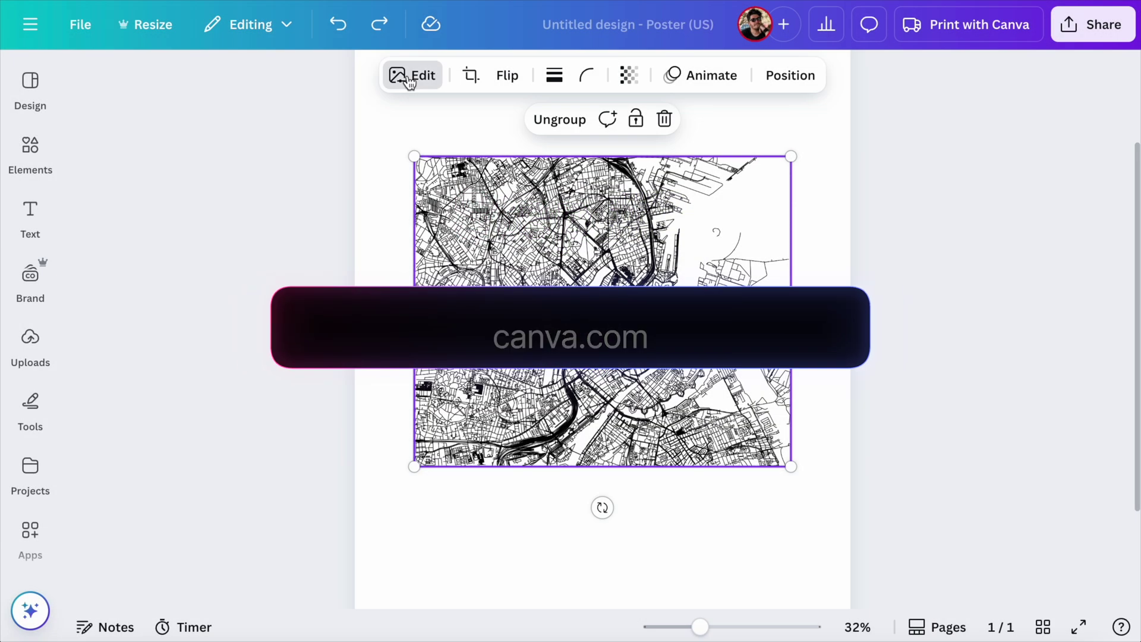
Step: Place the railways and roads SVGs on the page and tint the map with the Pop duotone
click(410, 83)
scroll(185, 466, down, 8)
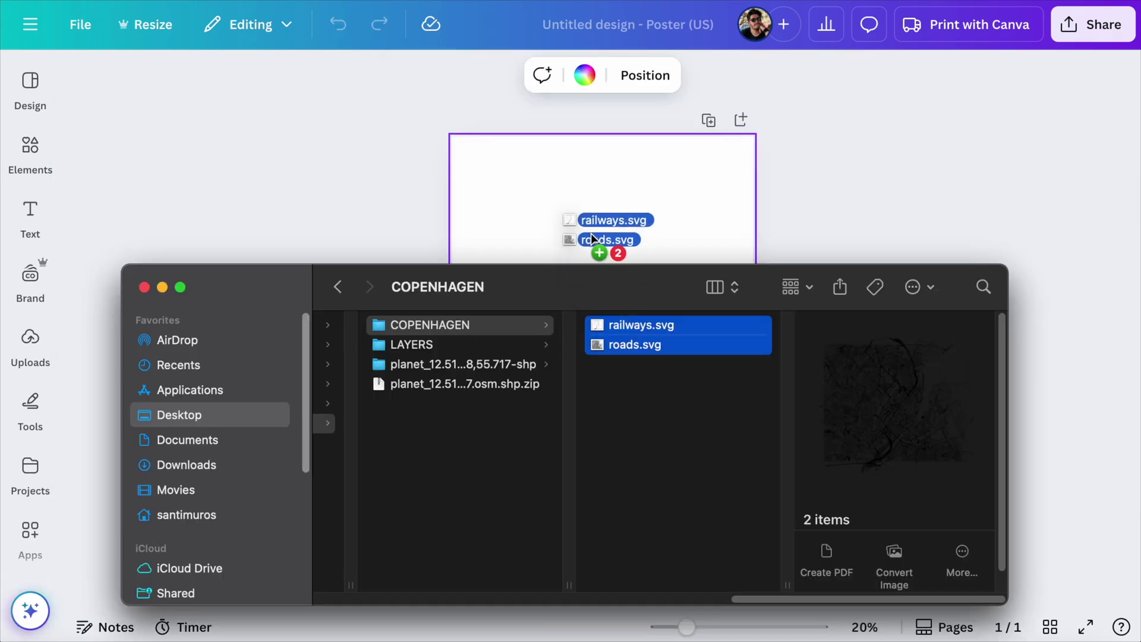
drag(591, 238, 591, 236)
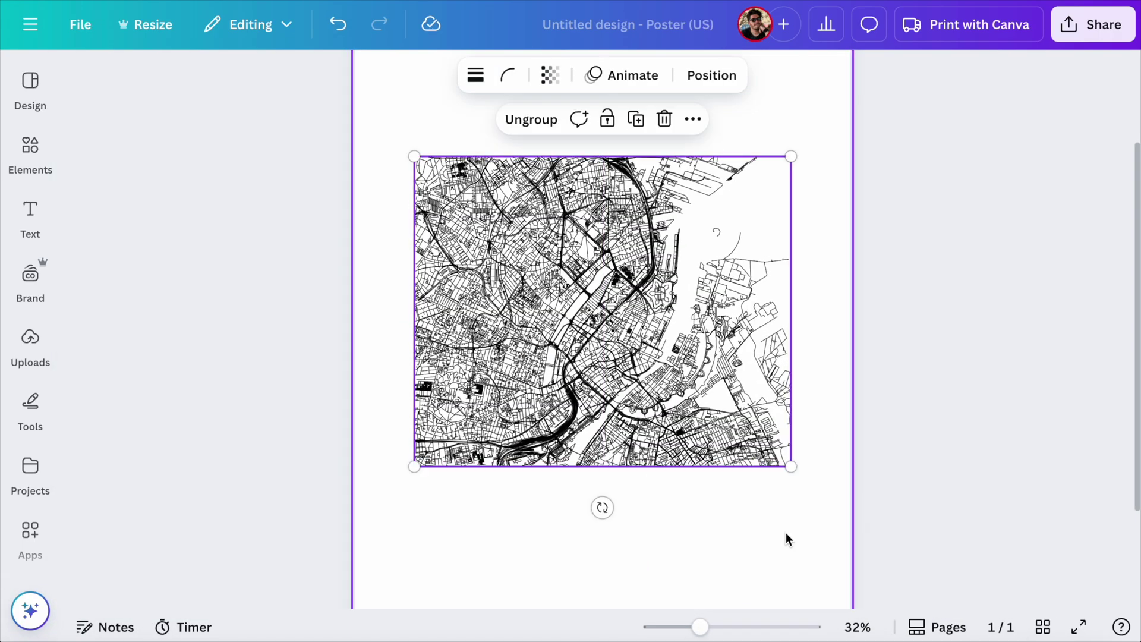
click(410, 81)
scroll(184, 457, down, 6)
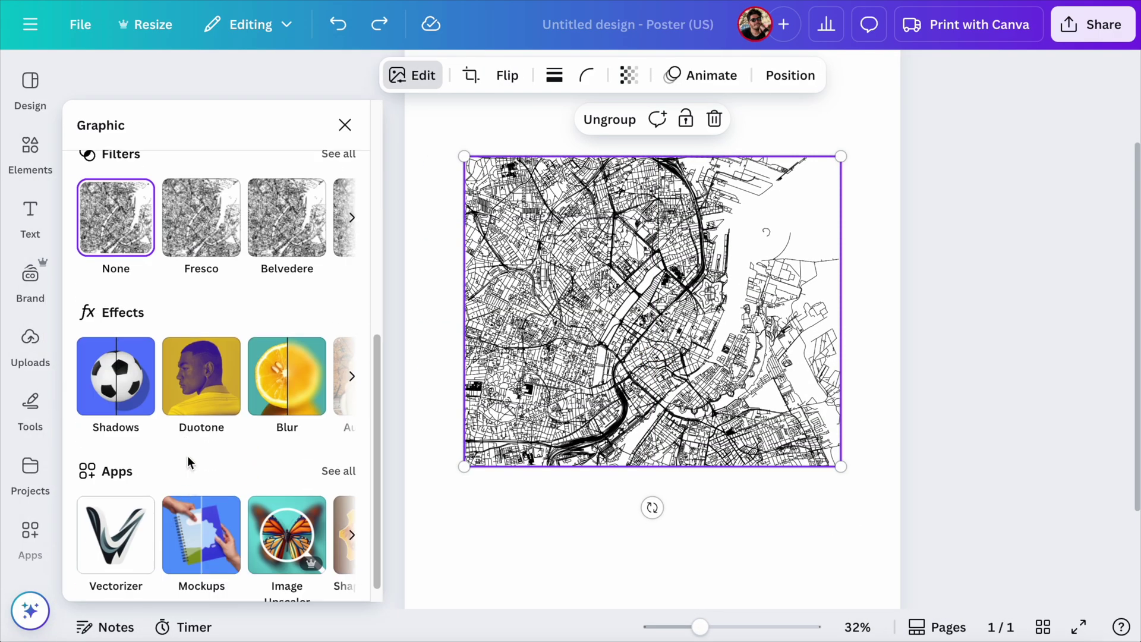
click(208, 386)
click(161, 425)
scroll(178, 416, down, 4)
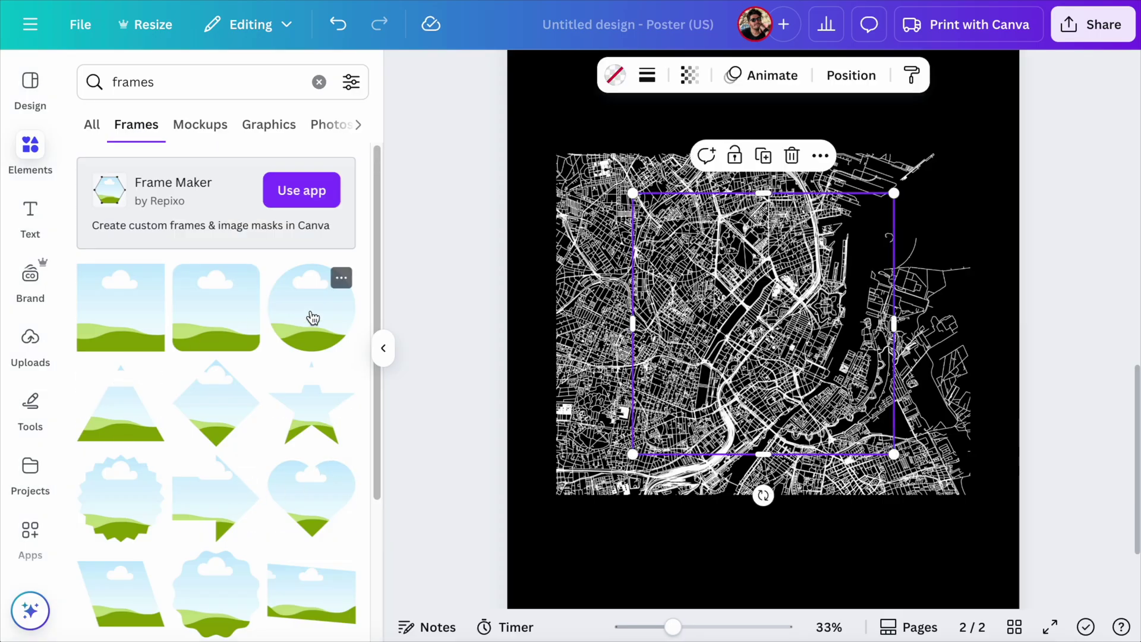
Step: Put the map inside a frame and widen the subheading's letter spacing
click(312, 318)
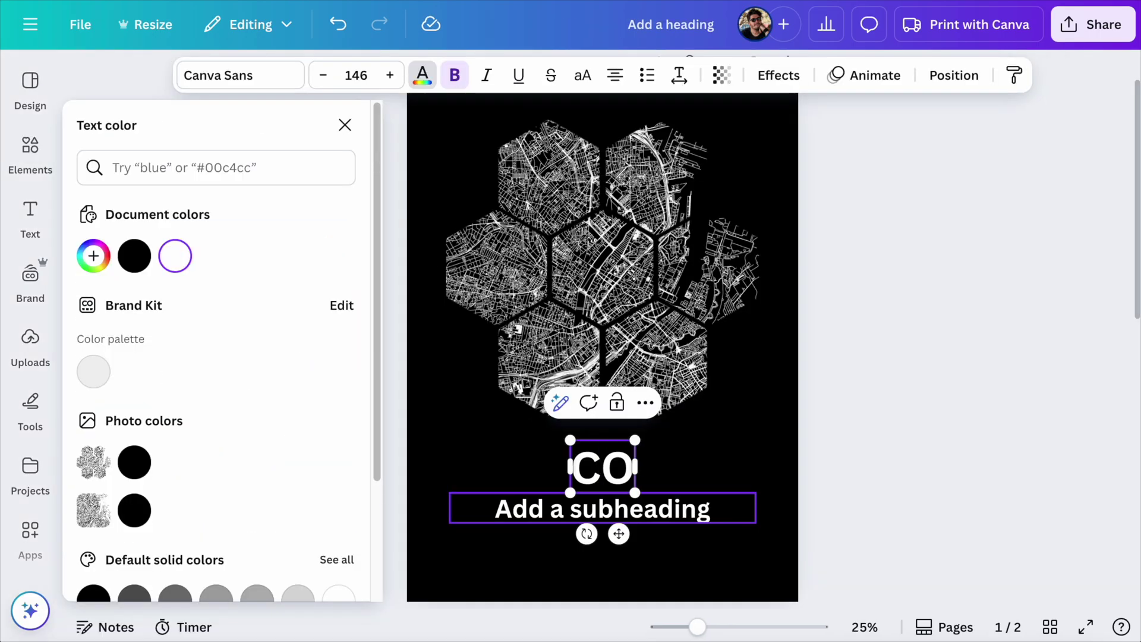
click(679, 75)
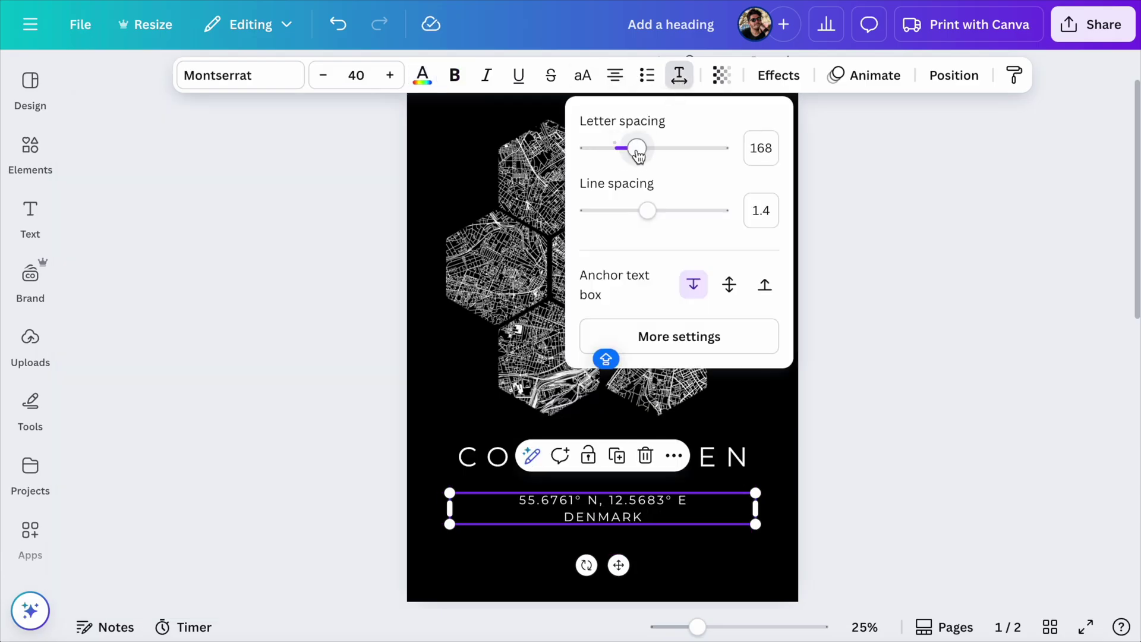
drag(638, 155, 642, 154)
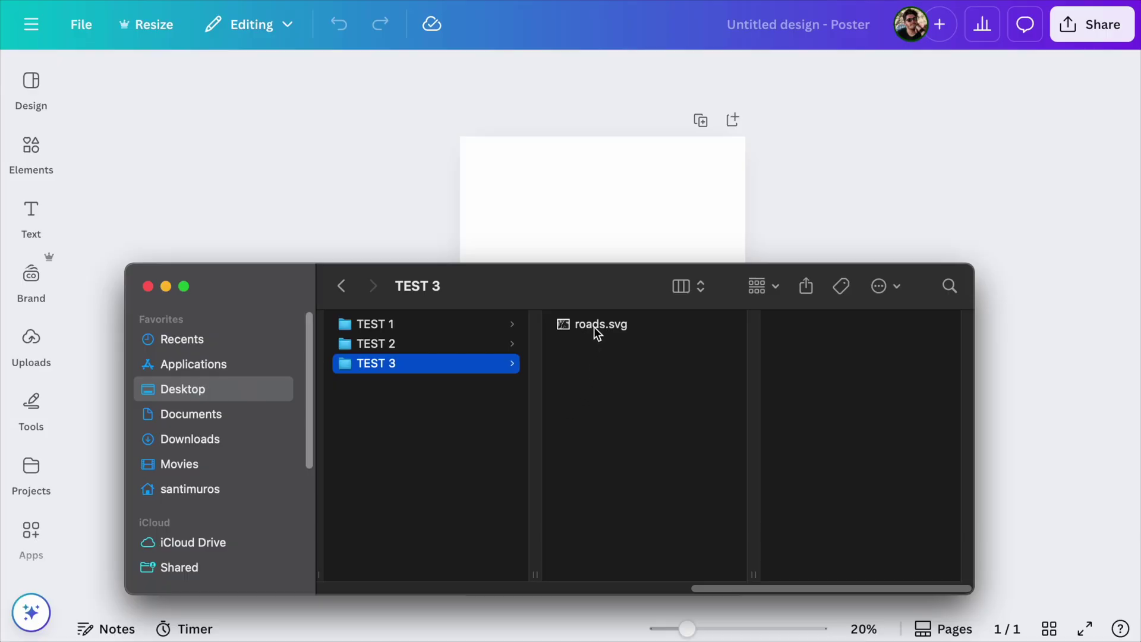
Step: Try adding the 13.5 MB roads map and dismiss the file-size upload error
click(597, 328)
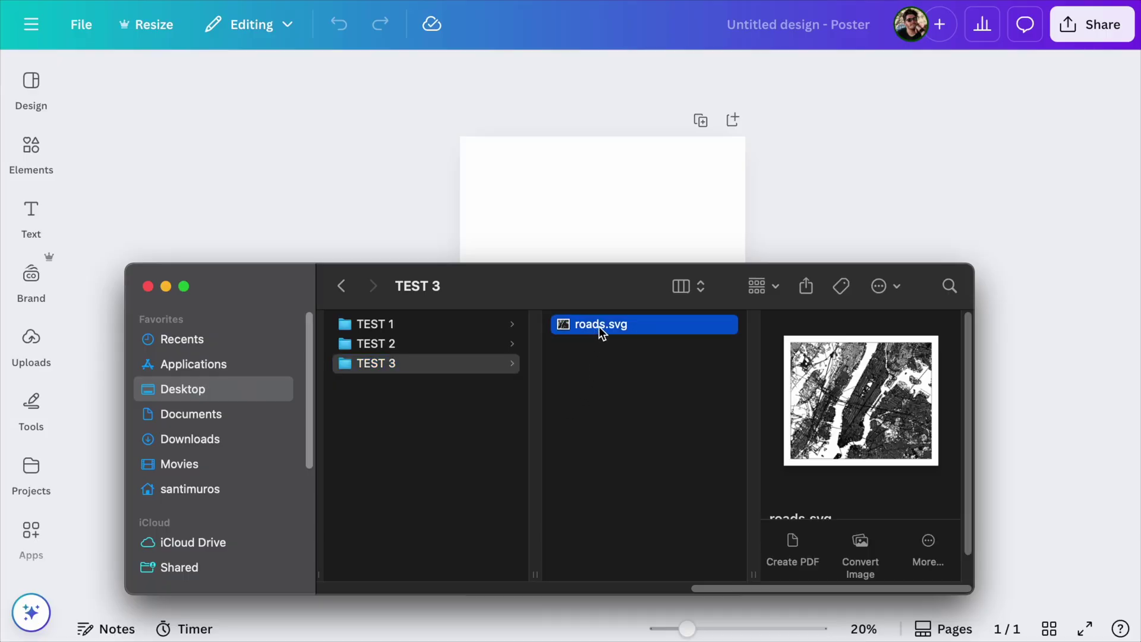
scroll(858, 426, down, 3)
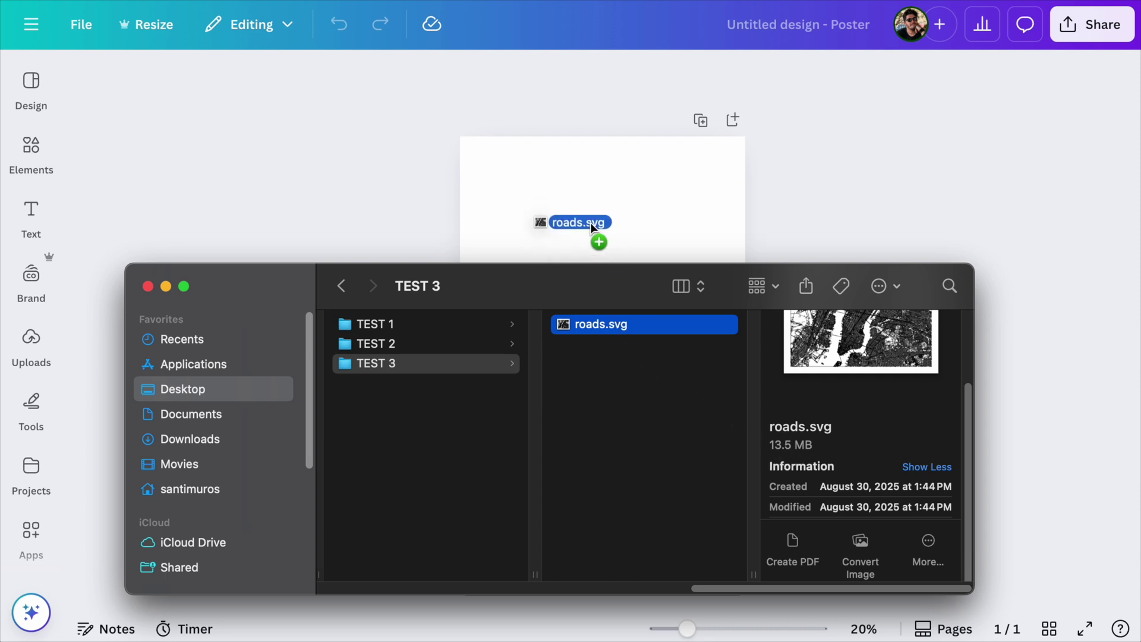
drag(590, 222, 590, 215)
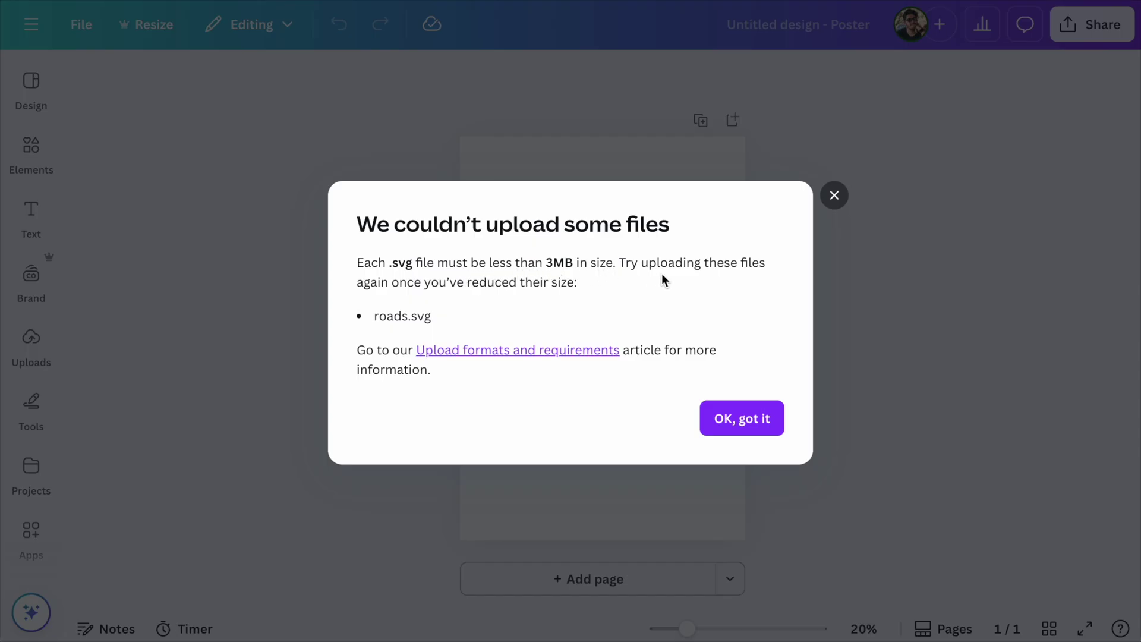
click(761, 432)
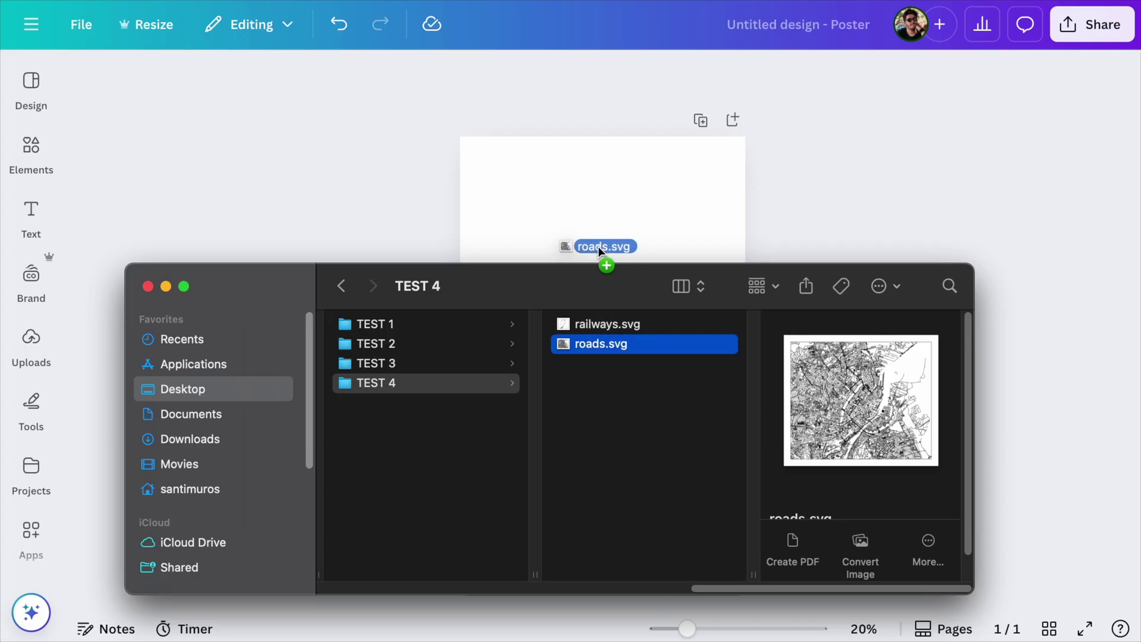
Step: Add the smaller roads map, enlarge it, and place a circle frame on the page
drag(597, 246, 598, 225)
drag(543, 386, 504, 457)
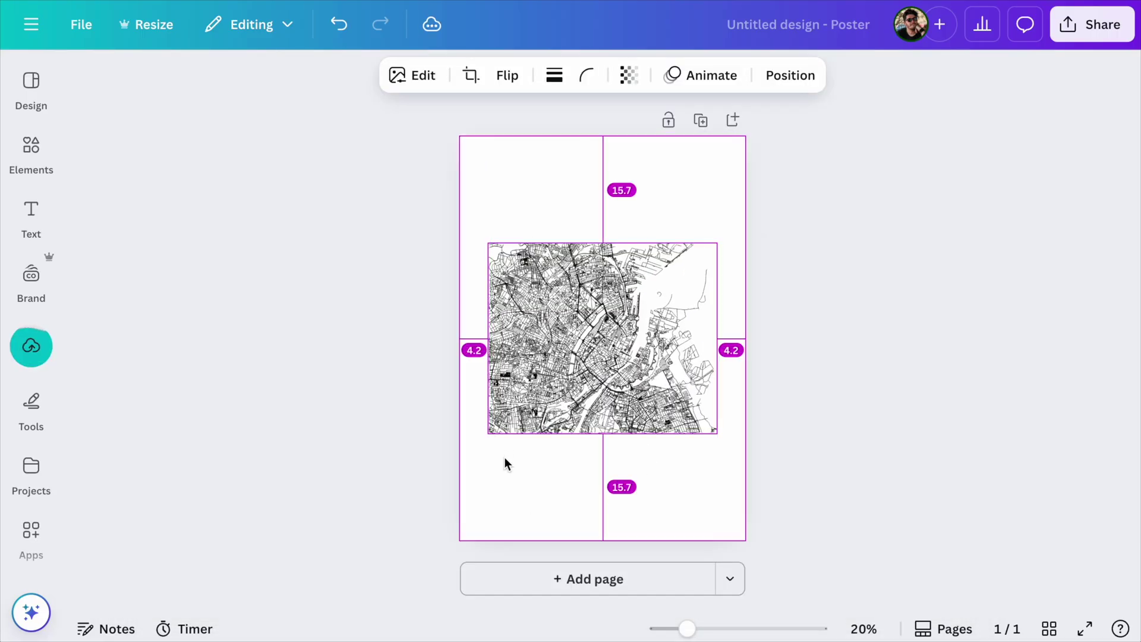
click(523, 440)
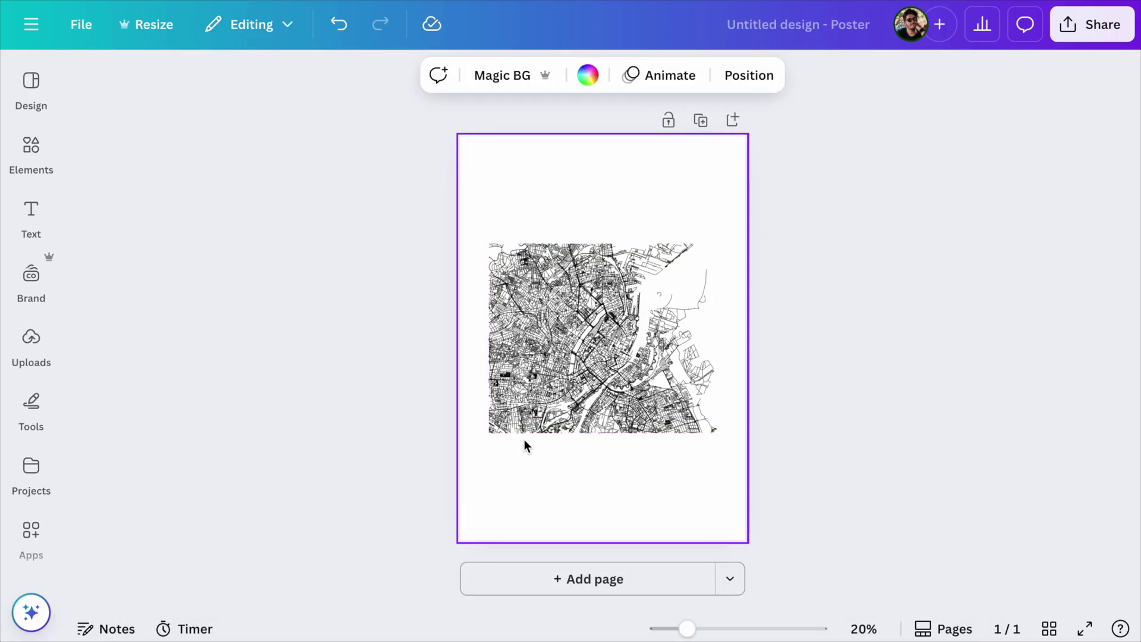
click(37, 154)
click(191, 229)
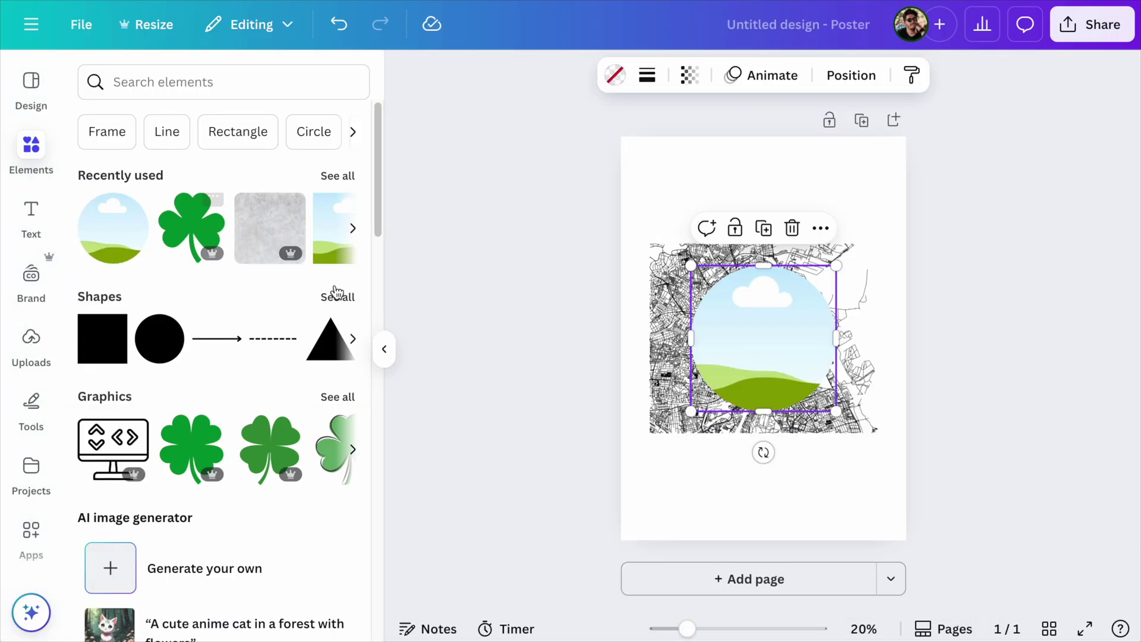
Step: Drop railways.svg and roads.svg onto the page, zoom in and shift railways over the roads
drag(662, 324, 746, 342)
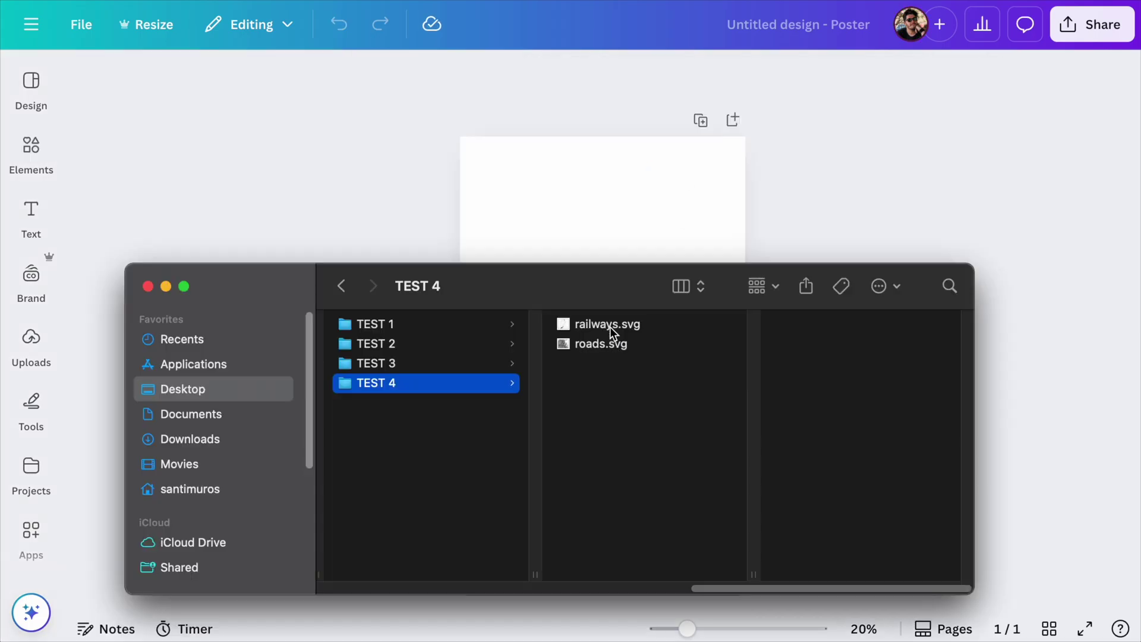
click(610, 326)
shift+click(609, 343)
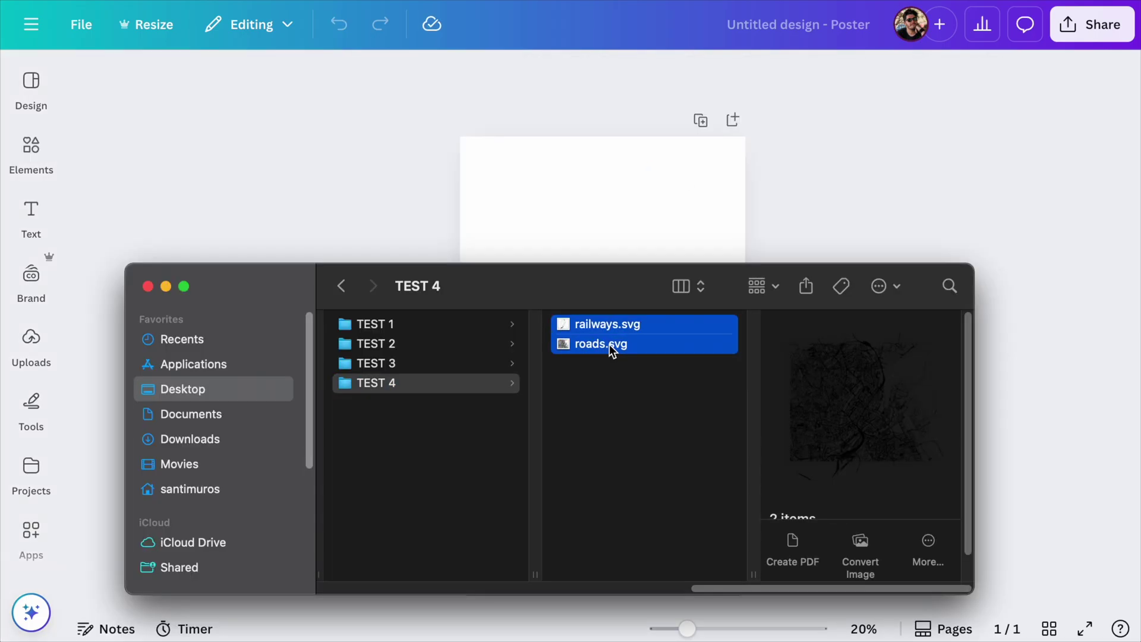
drag(609, 344, 604, 231)
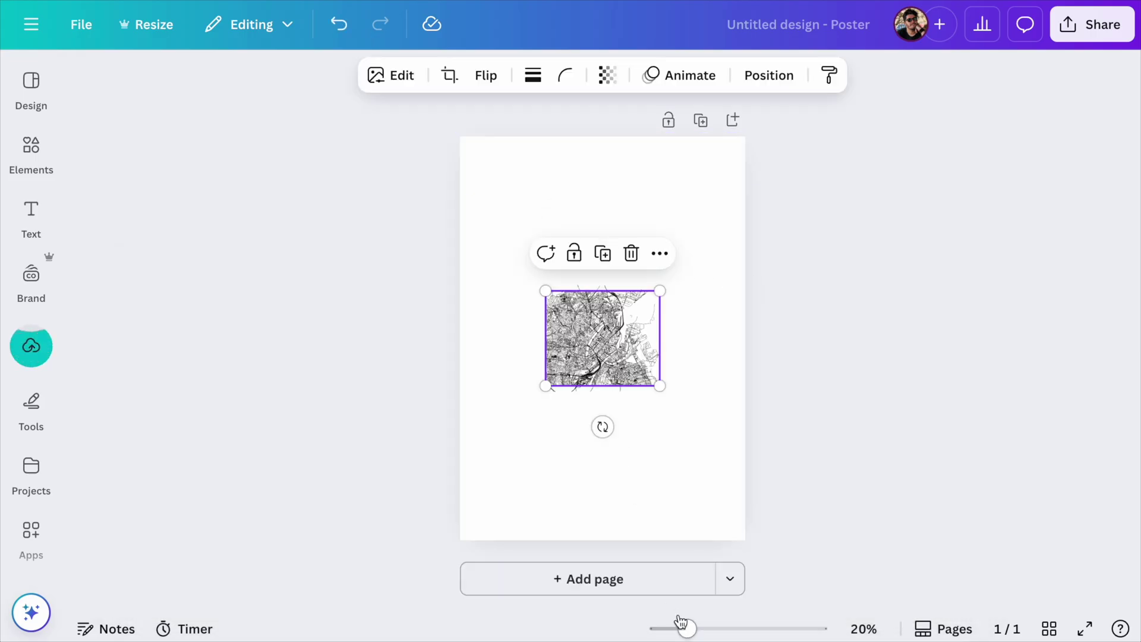
drag(687, 628, 737, 626)
click(711, 534)
click(675, 497)
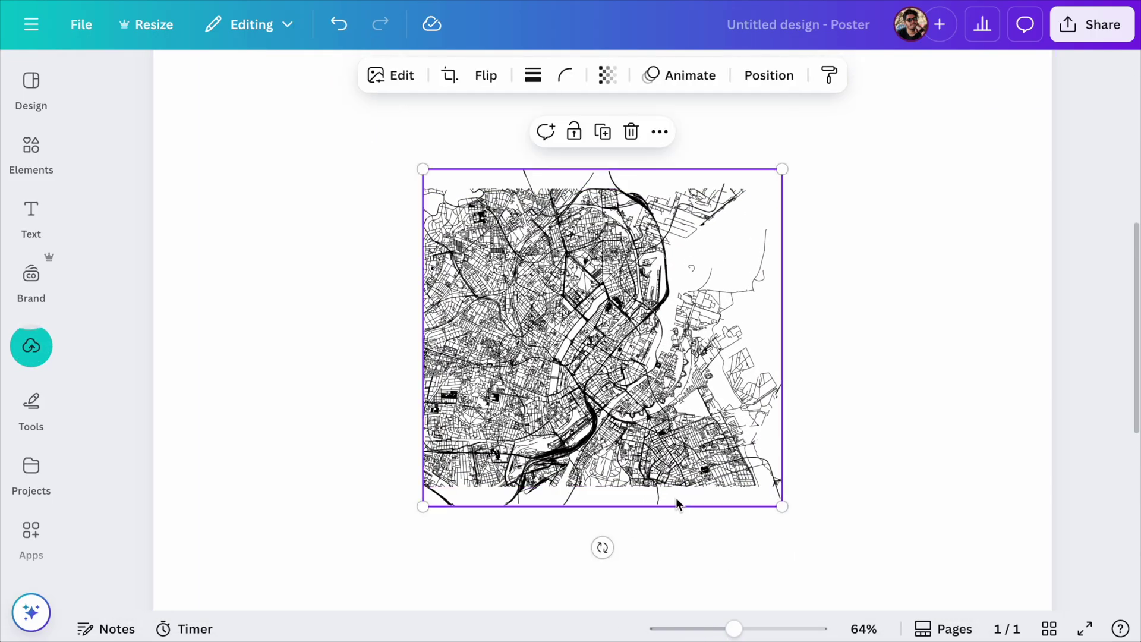
drag(676, 497, 640, 496)
click(765, 438)
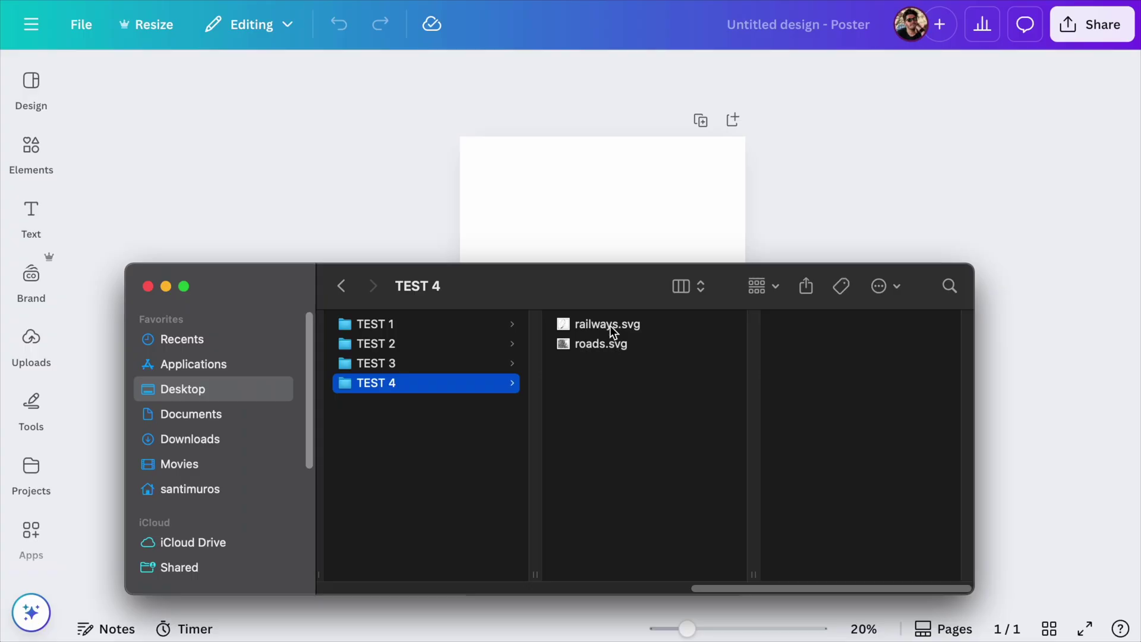
Step: Re-add both railways and roads SVGs to the page and zoom in to check alignment
click(610, 325)
shift+click(609, 343)
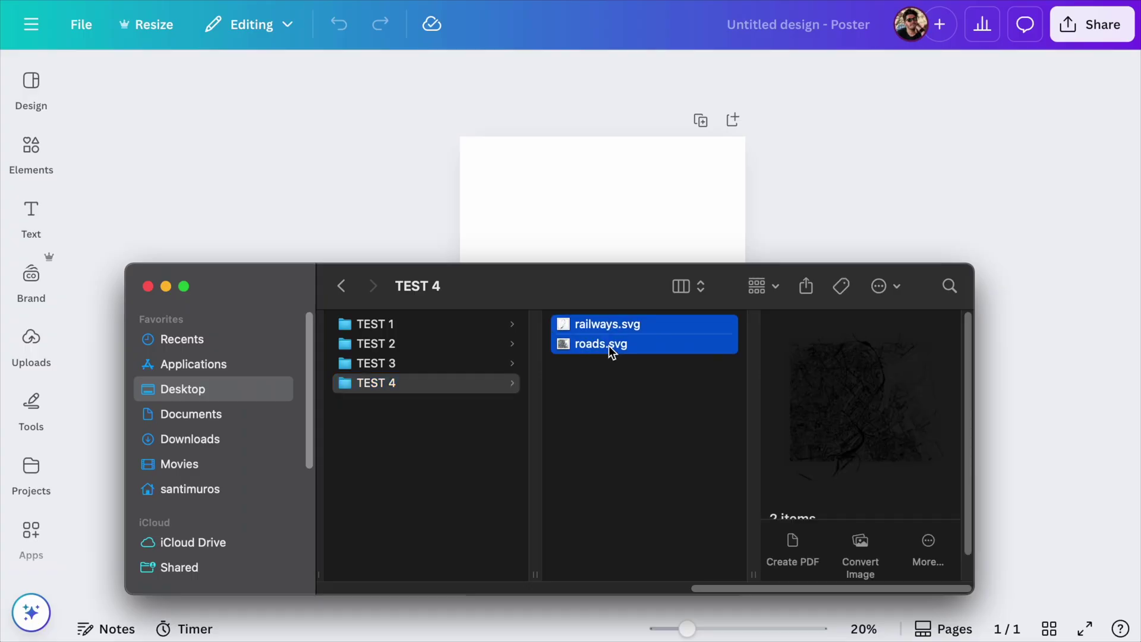
drag(608, 345, 604, 231)
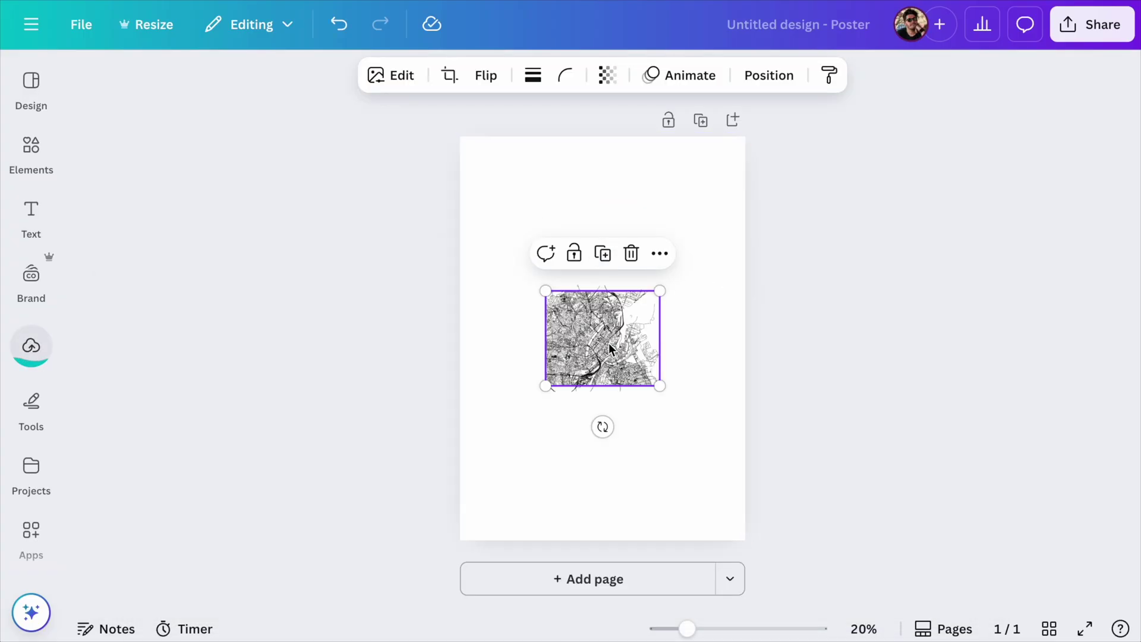
drag(685, 629, 735, 628)
click(694, 517)
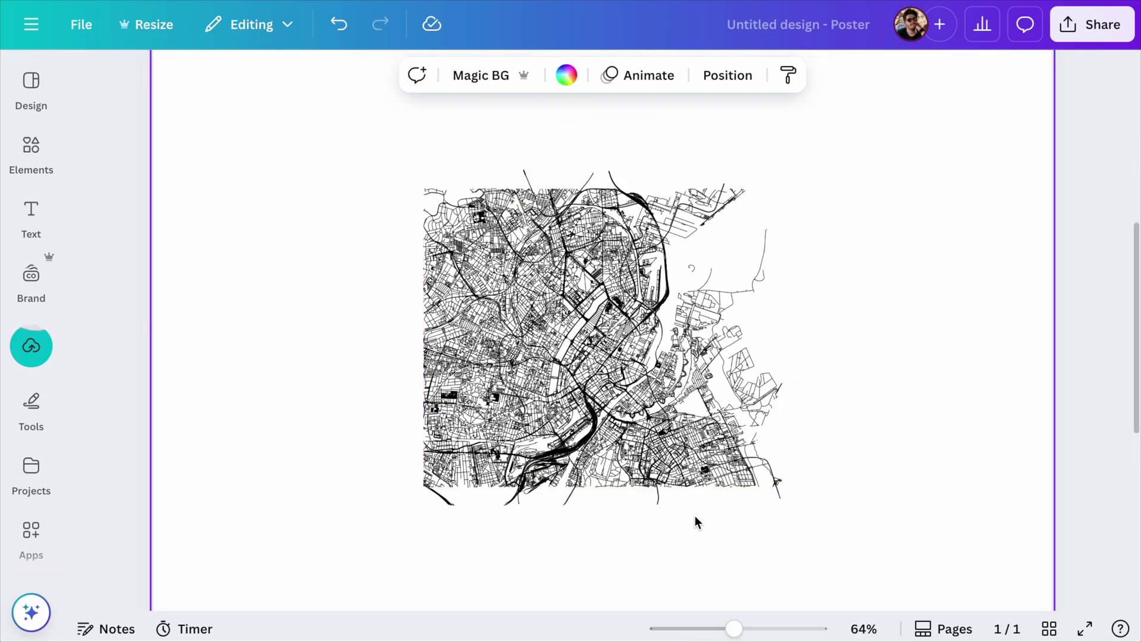
click(667, 499)
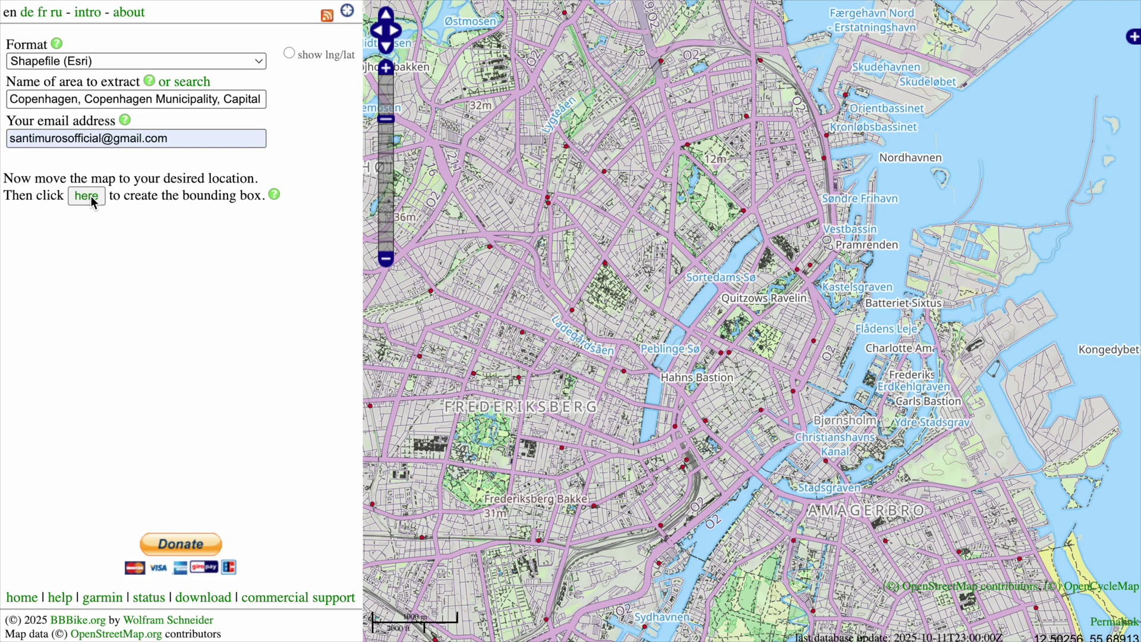
Step: Create a BBBike extract box over central Copenhagen, then shift the map left on the page
click(89, 195)
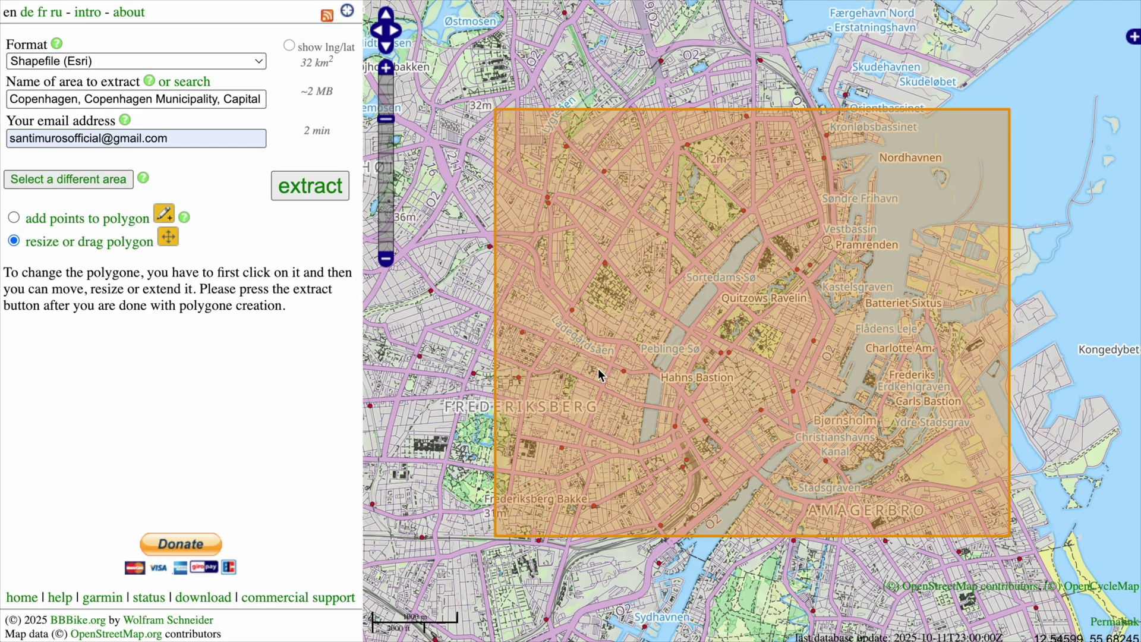
click(750, 325)
drag(750, 324, 720, 316)
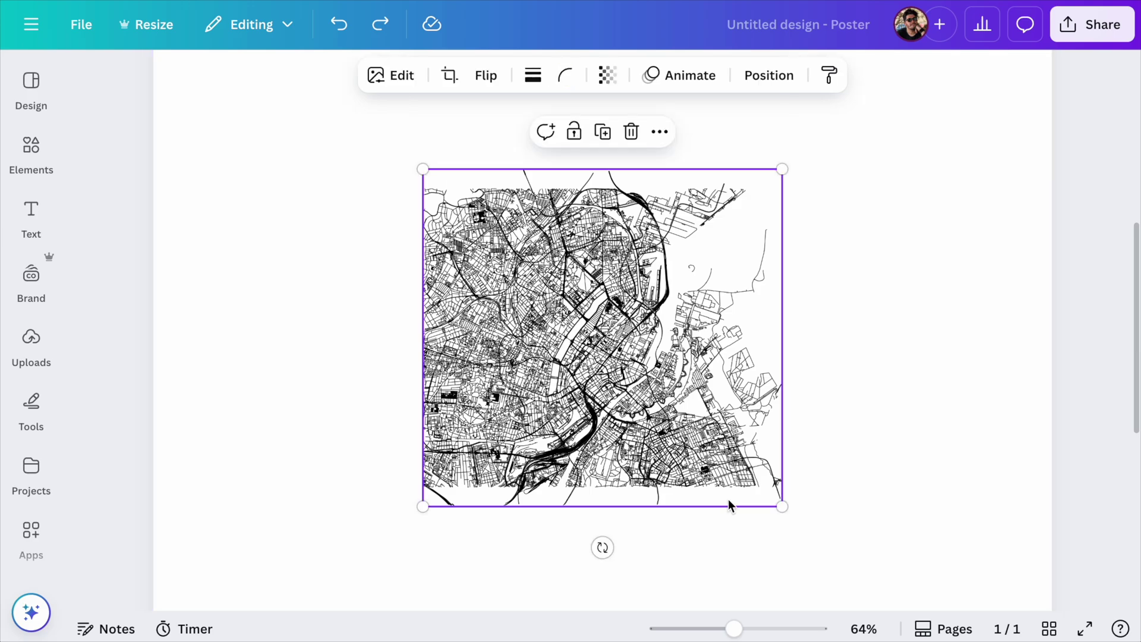
drag(731, 504, 683, 508)
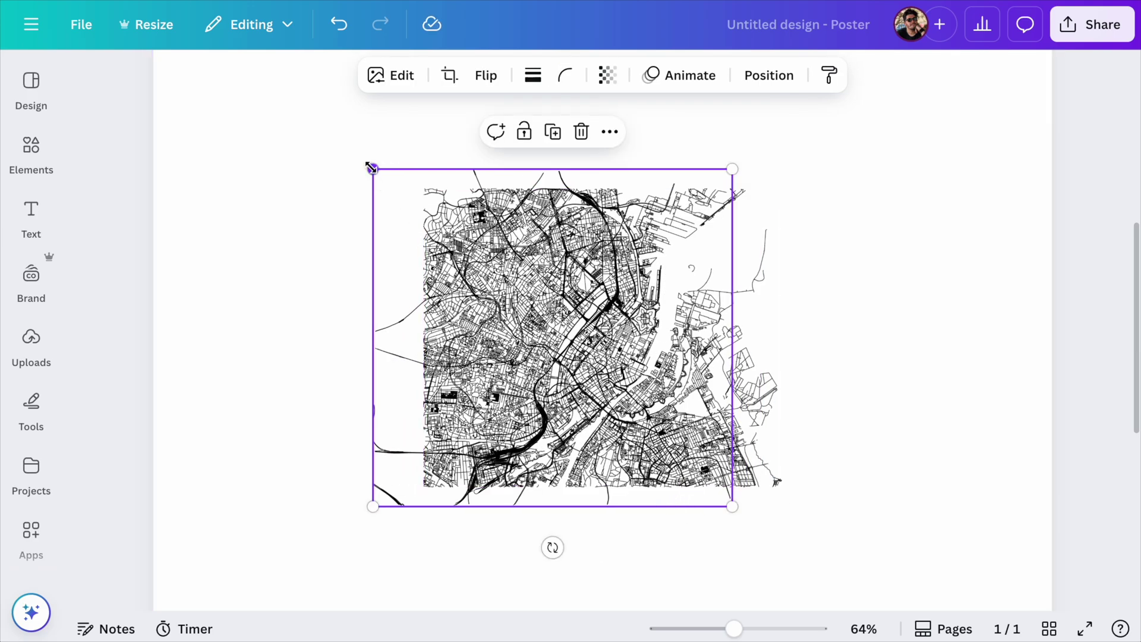
Step: Crop the map's top-left and bottom-left corners inward, reposition it, and preview the crop
drag(371, 169, 388, 184)
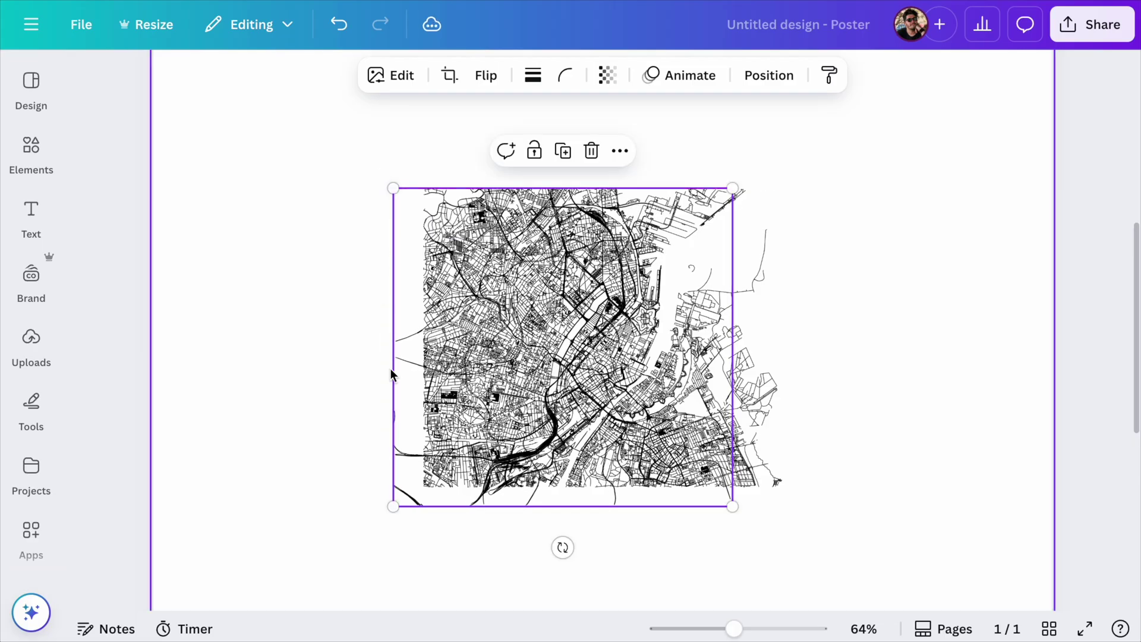
drag(391, 505, 412, 487)
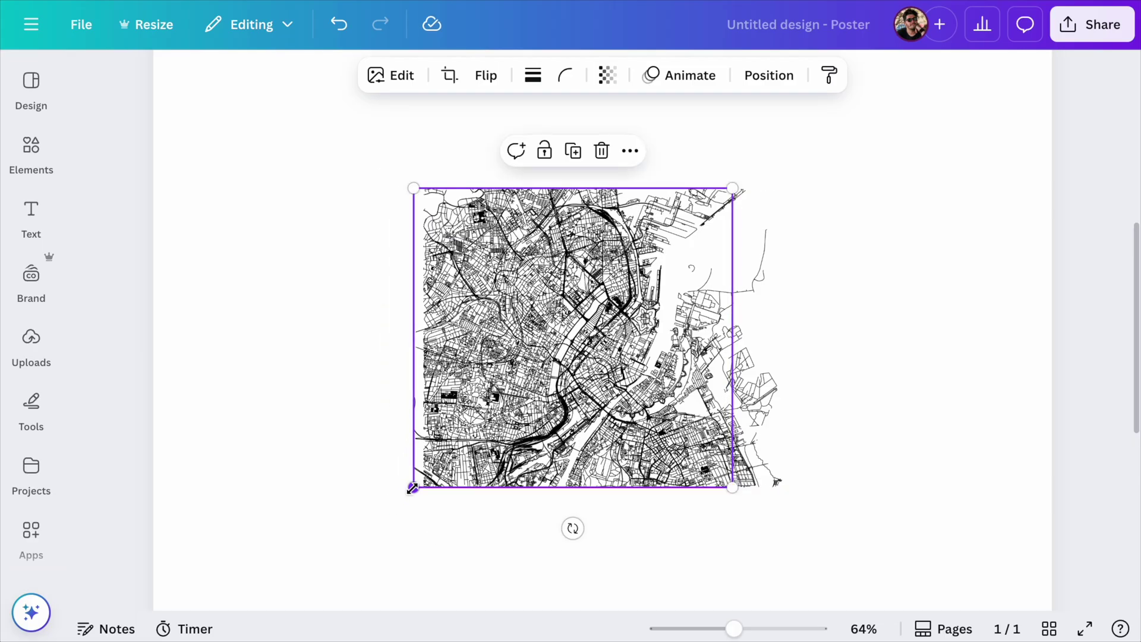
drag(470, 426, 480, 431)
click(693, 519)
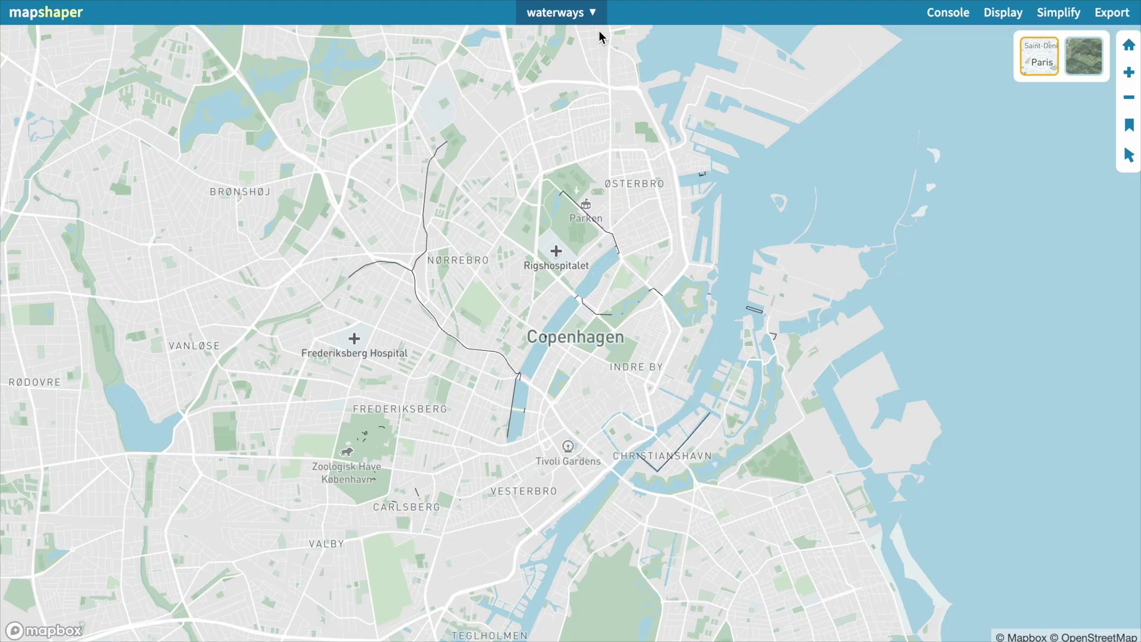
click(593, 14)
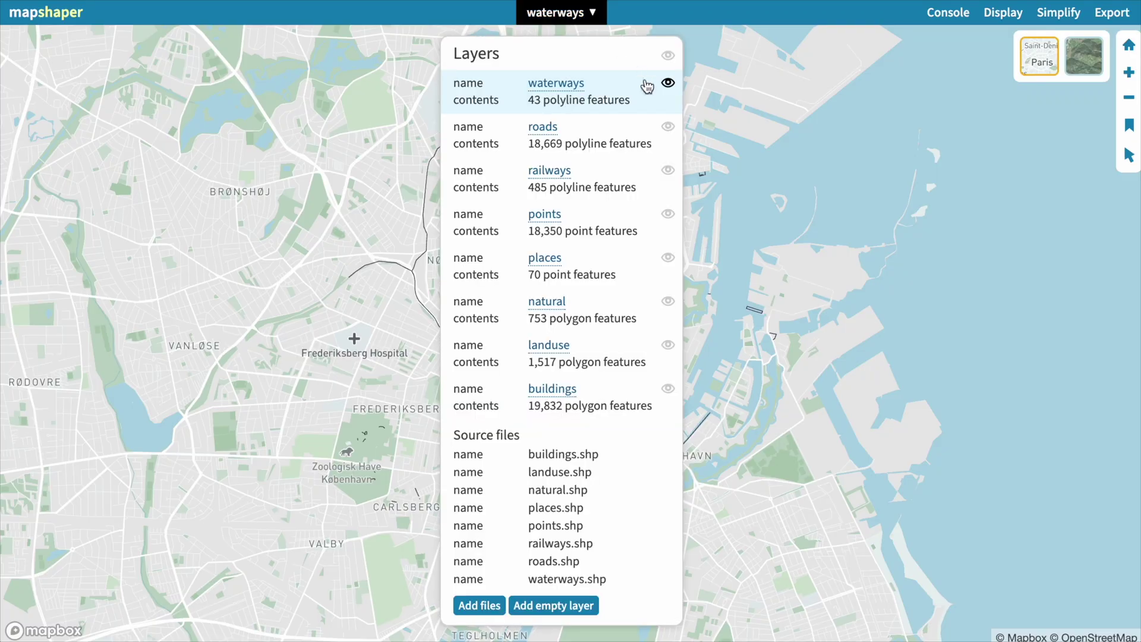
Step: Show the roads layer, make railways active, and screenshot the green road network
click(668, 128)
click(632, 172)
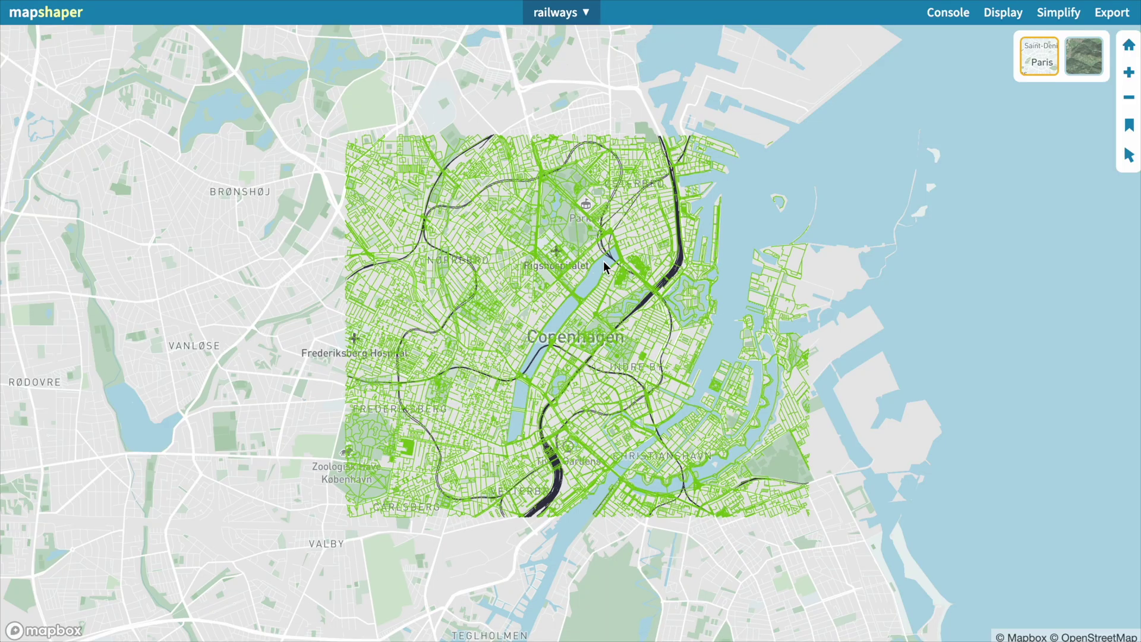
key(super+shift+4)
drag(393, 181, 807, 516)
drag(807, 515, 812, 520)
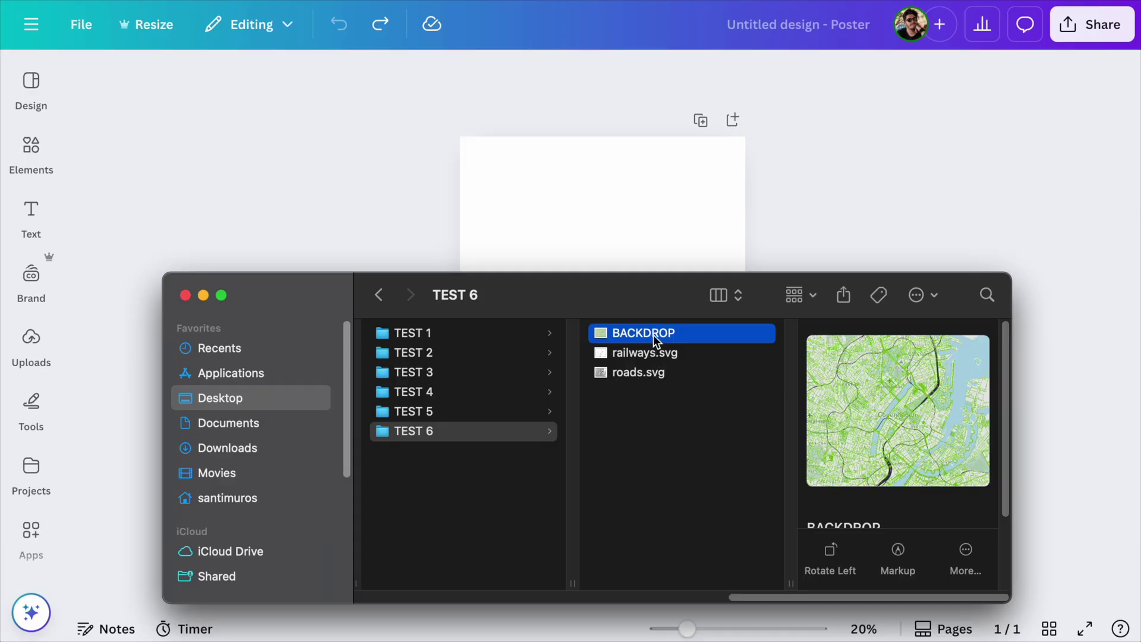
Step: Place the BACKDROP screenshot, then railways.svg and roads.svg, onto the poster page
drag(634, 248, 632, 252)
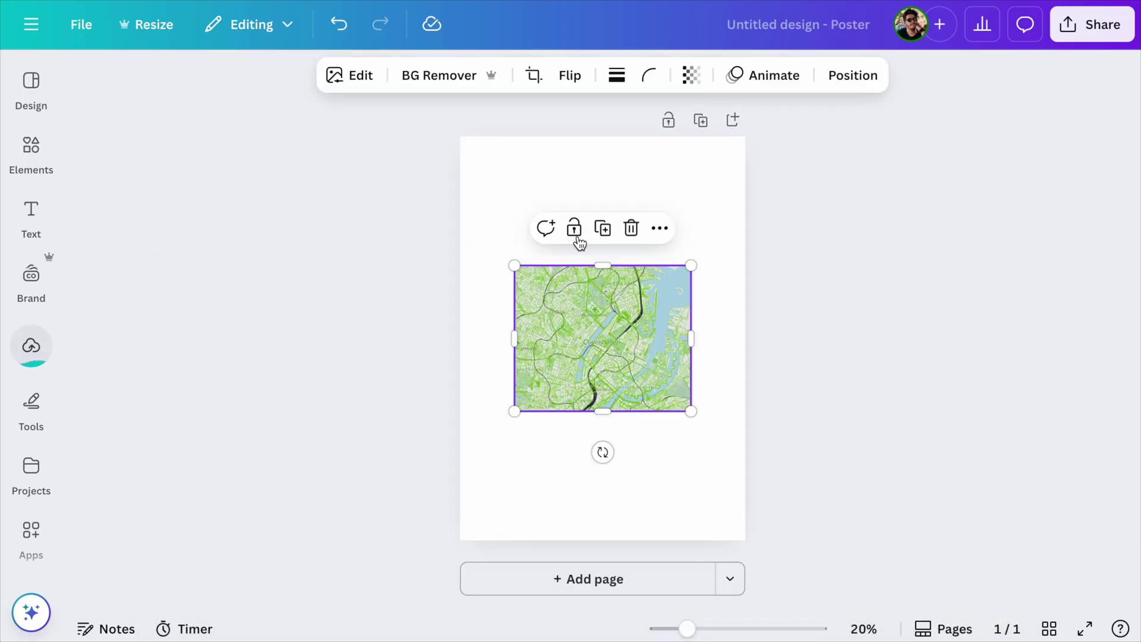
key(super+Tab)
click(636, 350)
shift+click(642, 373)
drag(642, 373, 604, 254)
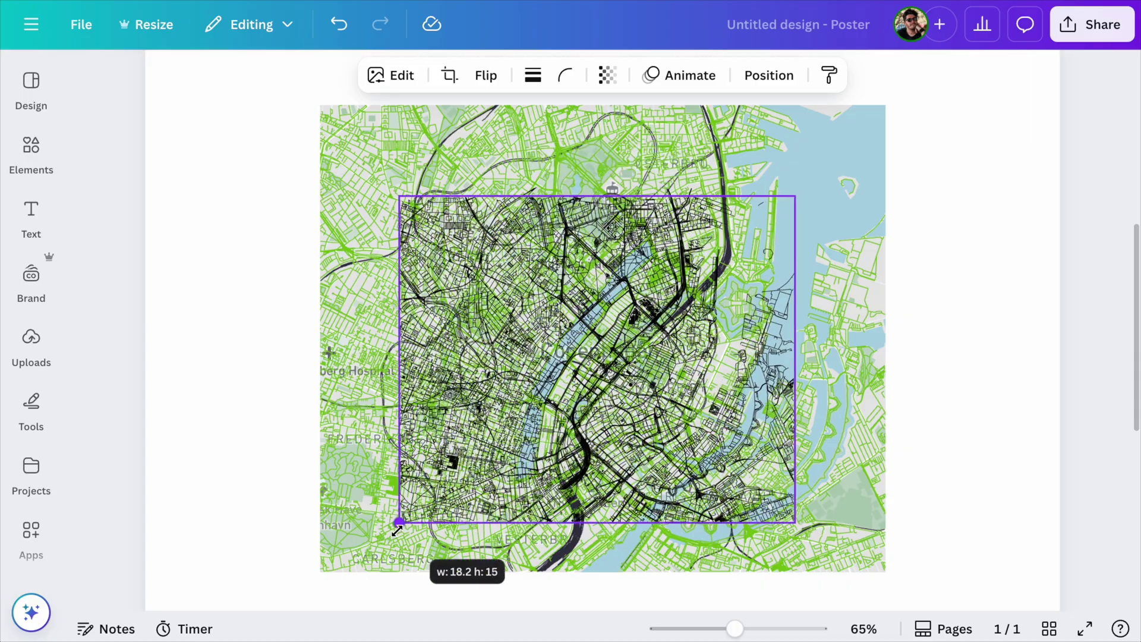
Step: Resize the map from its corners and add roads.svg to the page
drag(397, 528, 337, 573)
drag(794, 196, 884, 115)
drag(338, 115, 319, 105)
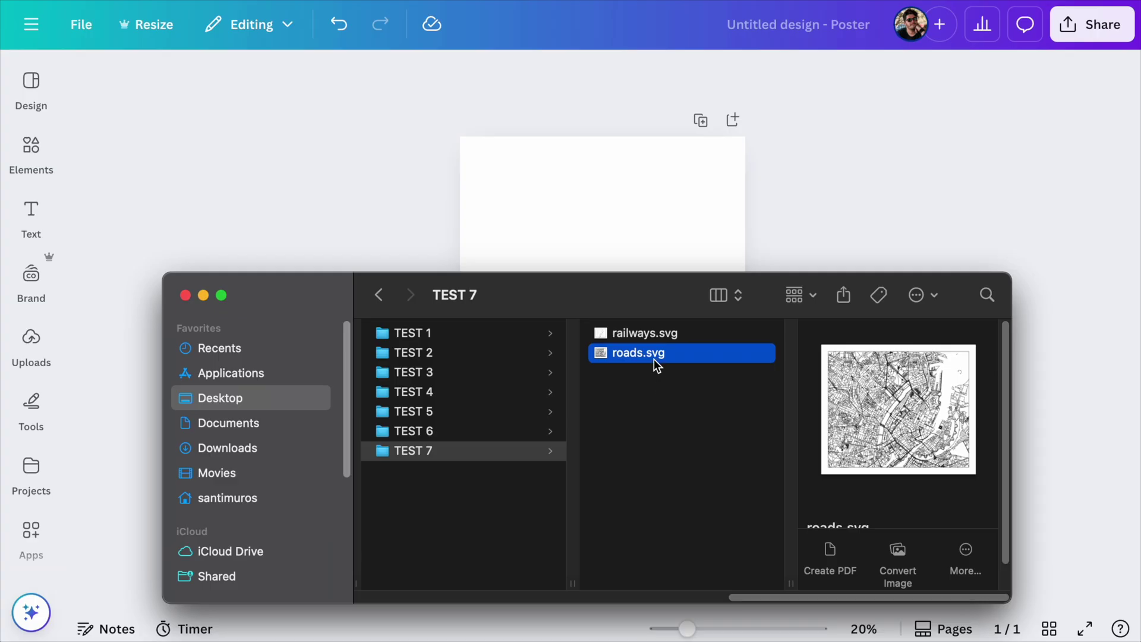
drag(654, 359, 611, 211)
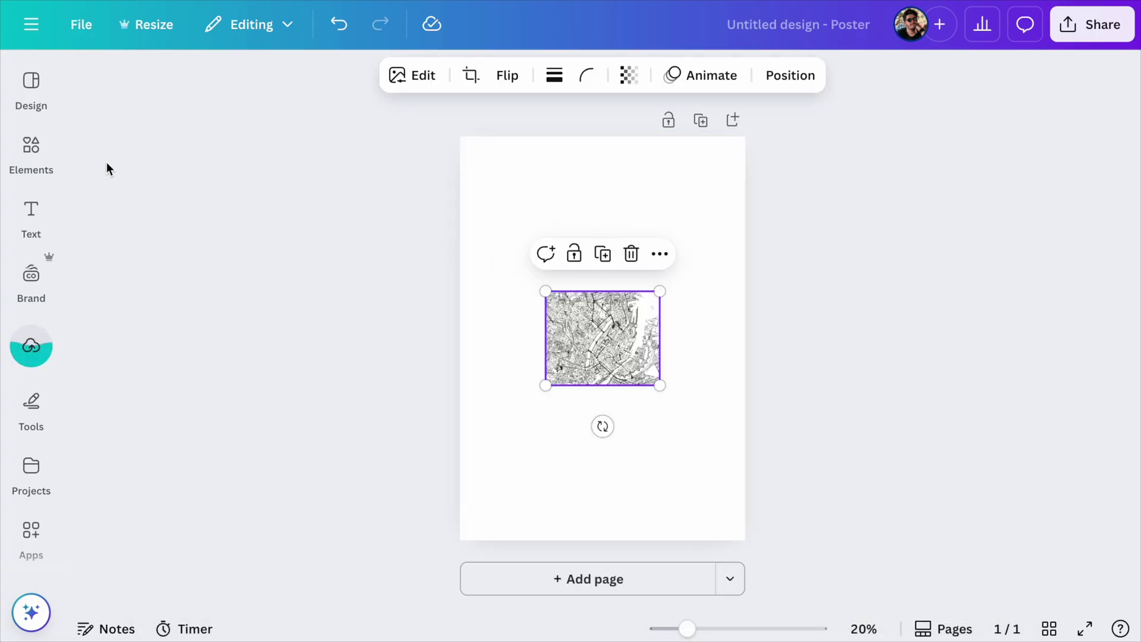
Step: Add the landscape circle frame from Elements and move it below the map
click(56, 159)
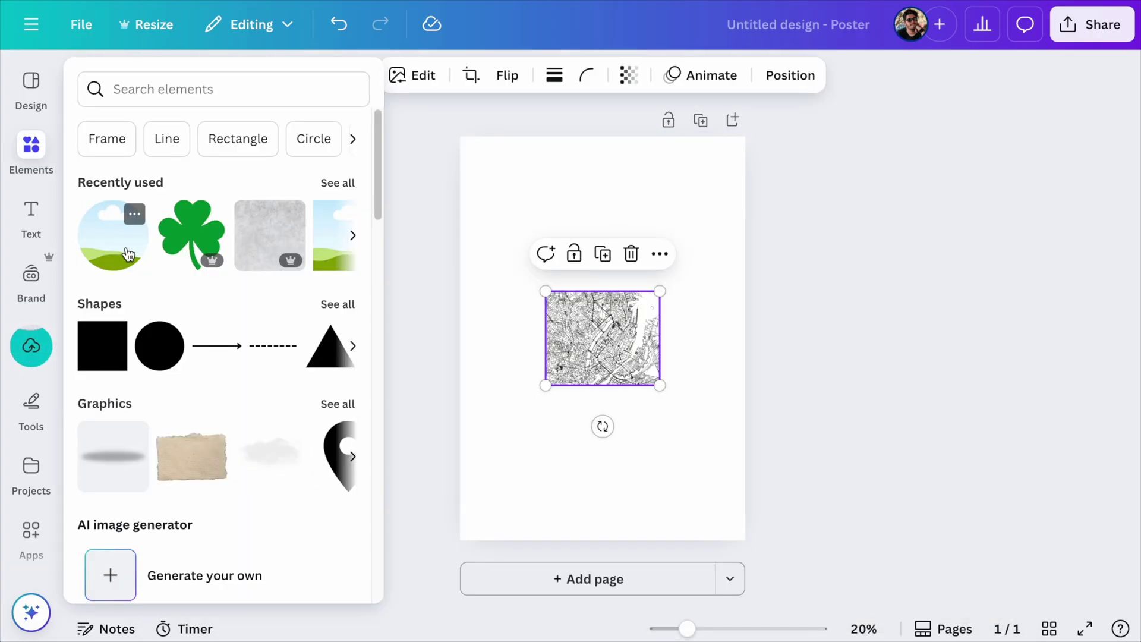
click(127, 254)
click(529, 466)
click(587, 369)
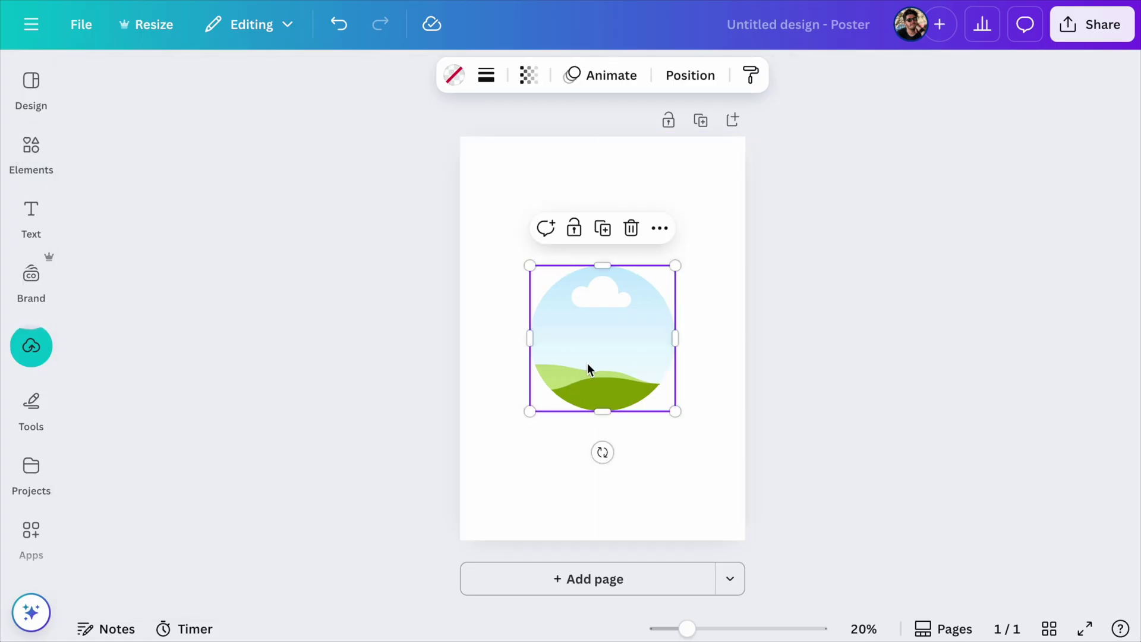
drag(587, 369, 587, 442)
Step: Move the roads map over the circle frame and add roads.svg to the empty page
click(579, 324)
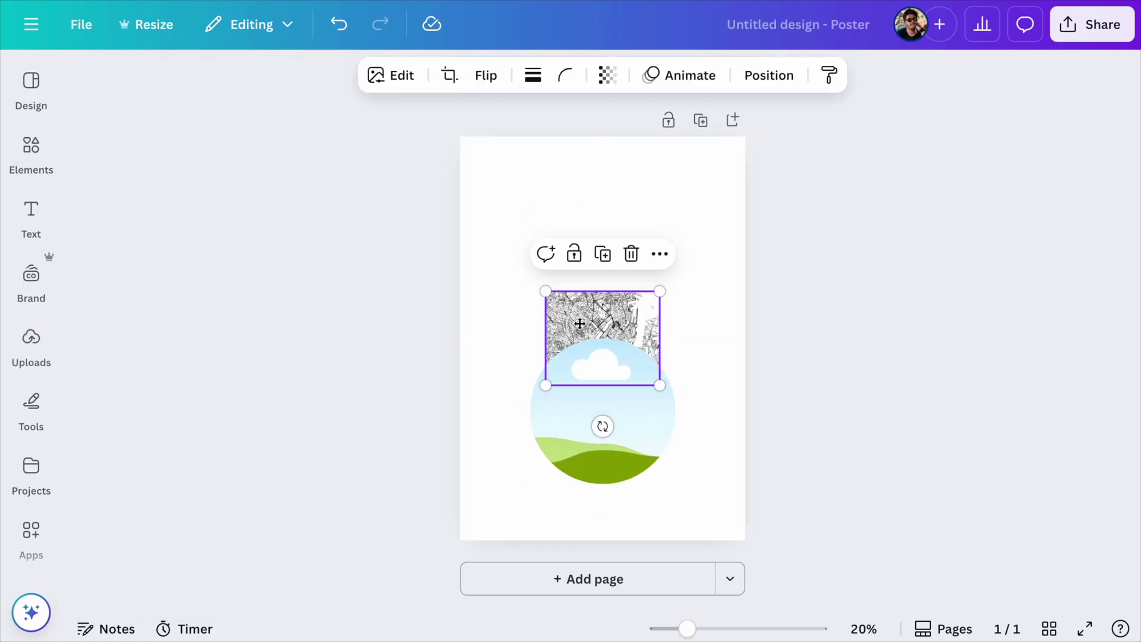
drag(580, 325, 548, 402)
drag(644, 411, 600, 394)
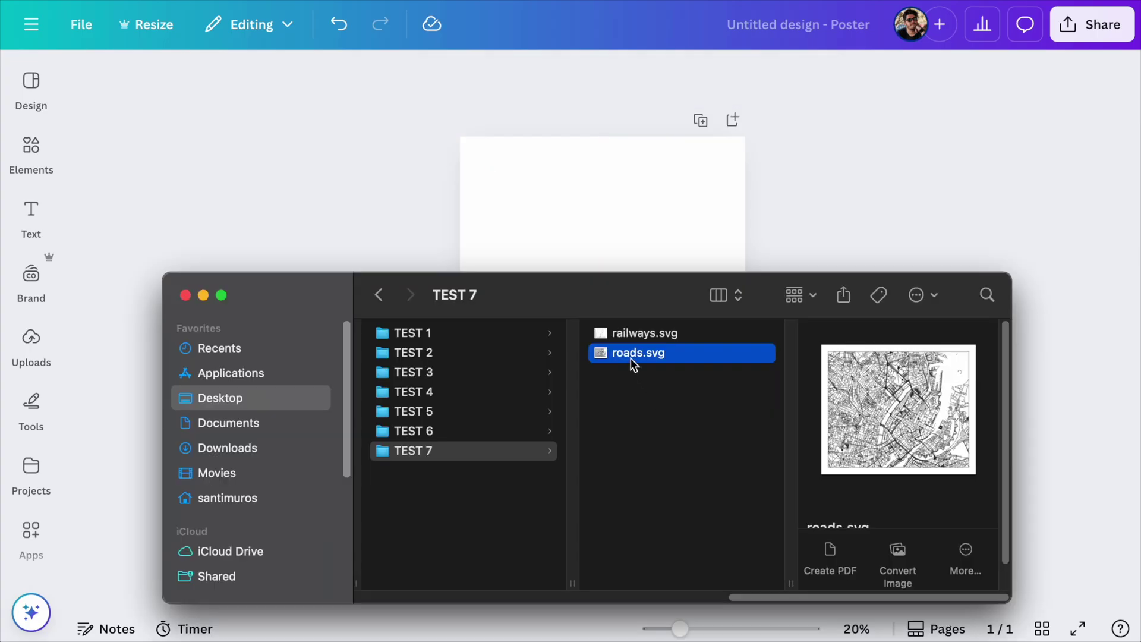
drag(630, 359, 611, 247)
Step: Enlarge the roads map to the page width and download it as a transparent PNG
drag(658, 385, 717, 432)
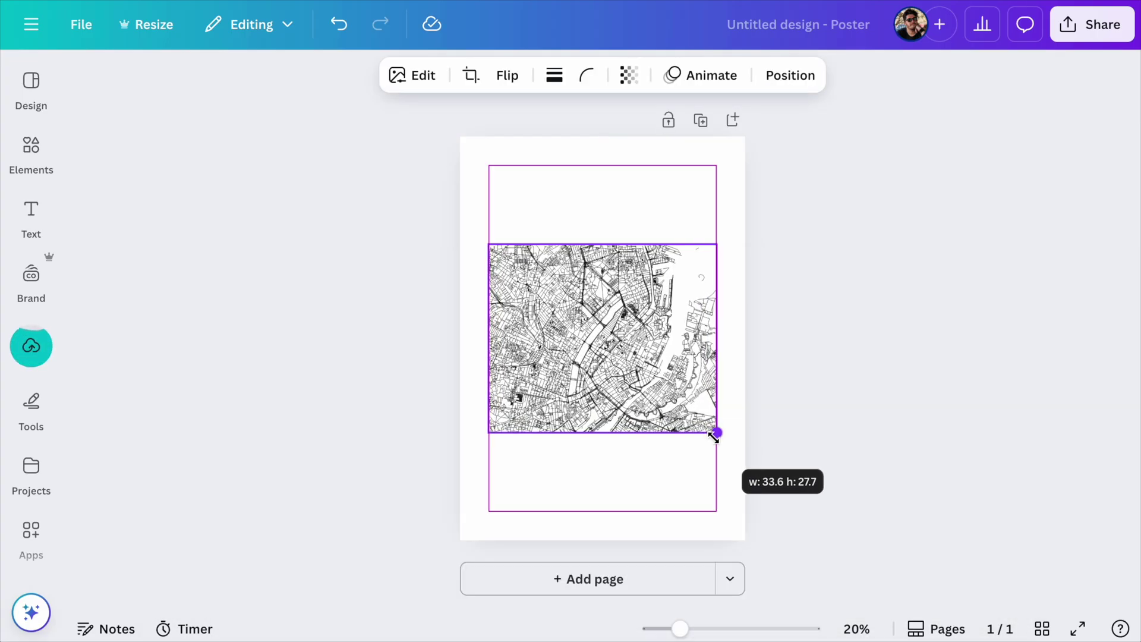
click(1092, 24)
click(820, 394)
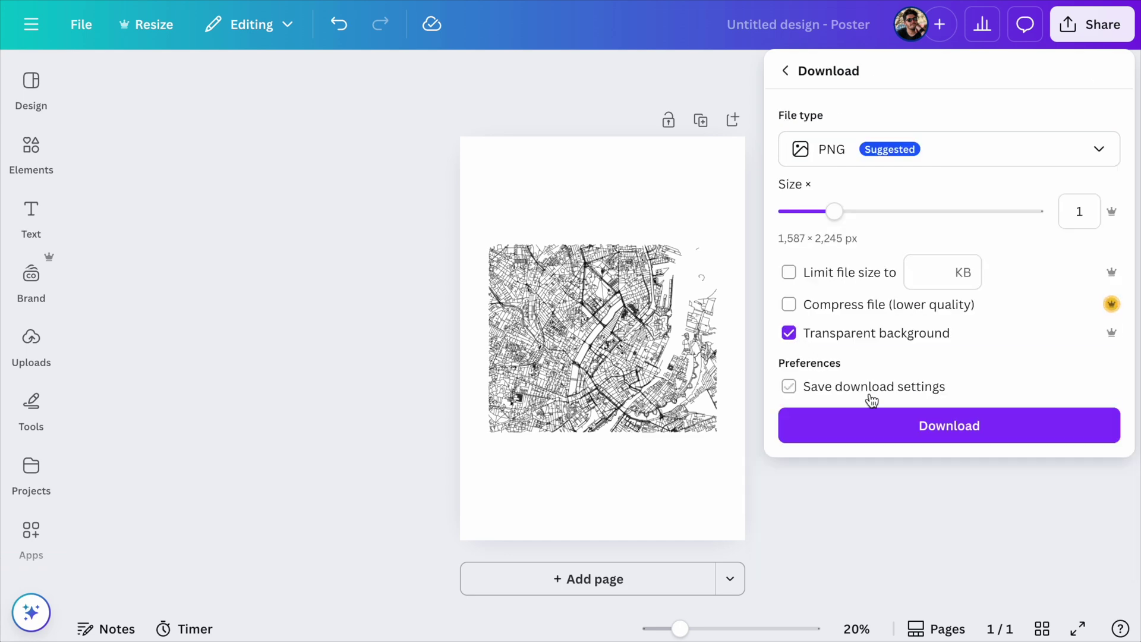
click(935, 431)
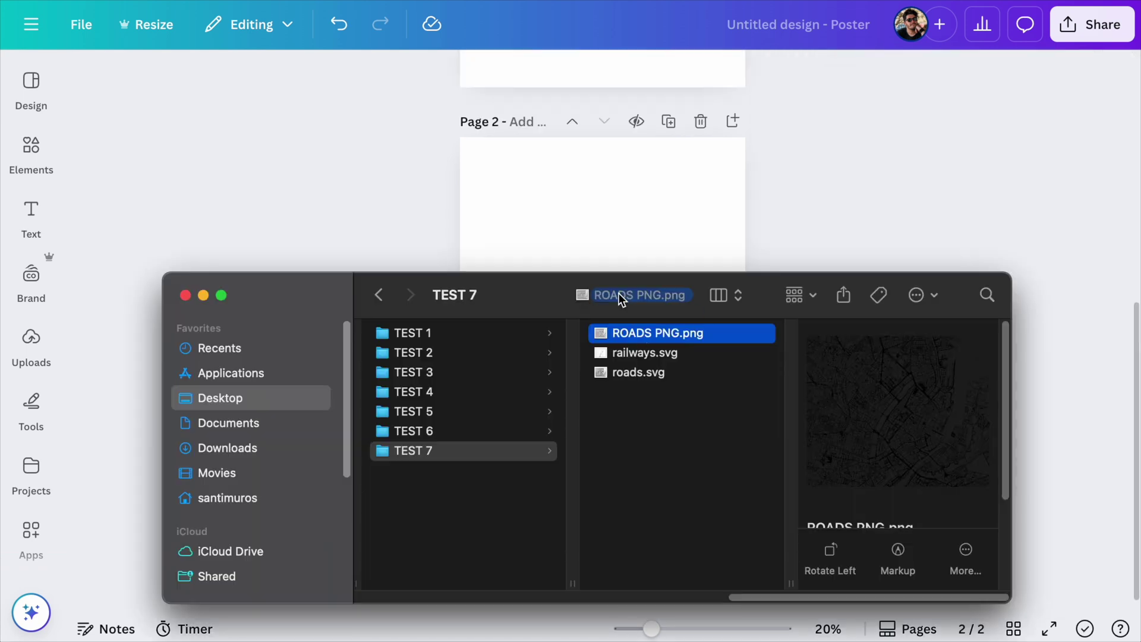
Step: Place ROADS PNG.png on page 2, enlarge it, and clip it into the circle frame
drag(619, 297, 601, 337)
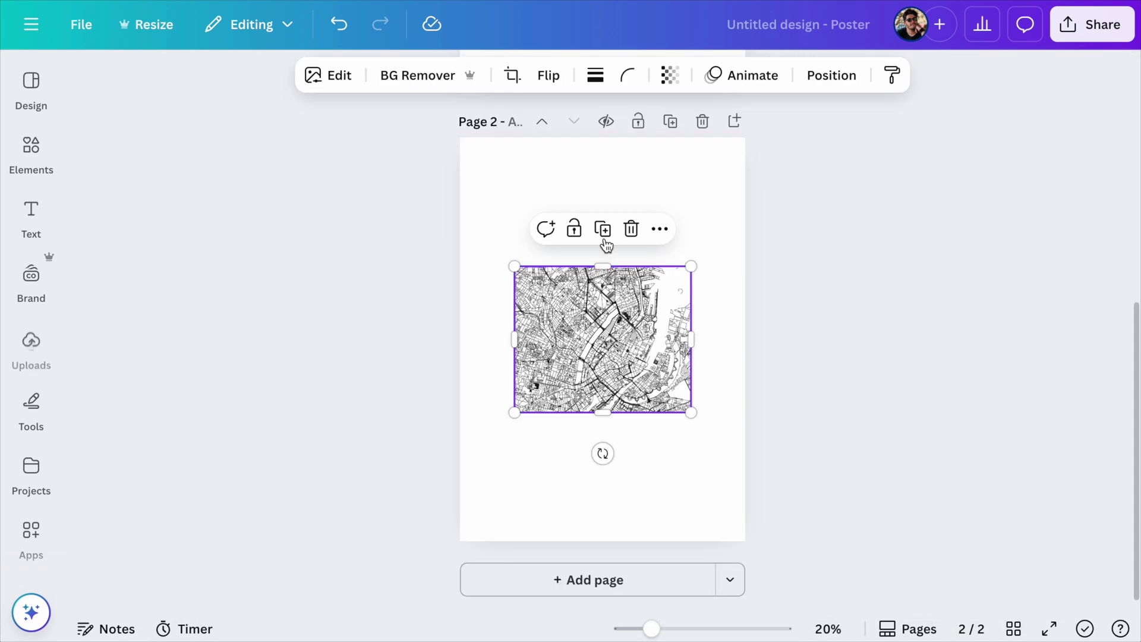
drag(687, 268, 716, 244)
click(746, 294)
click(34, 157)
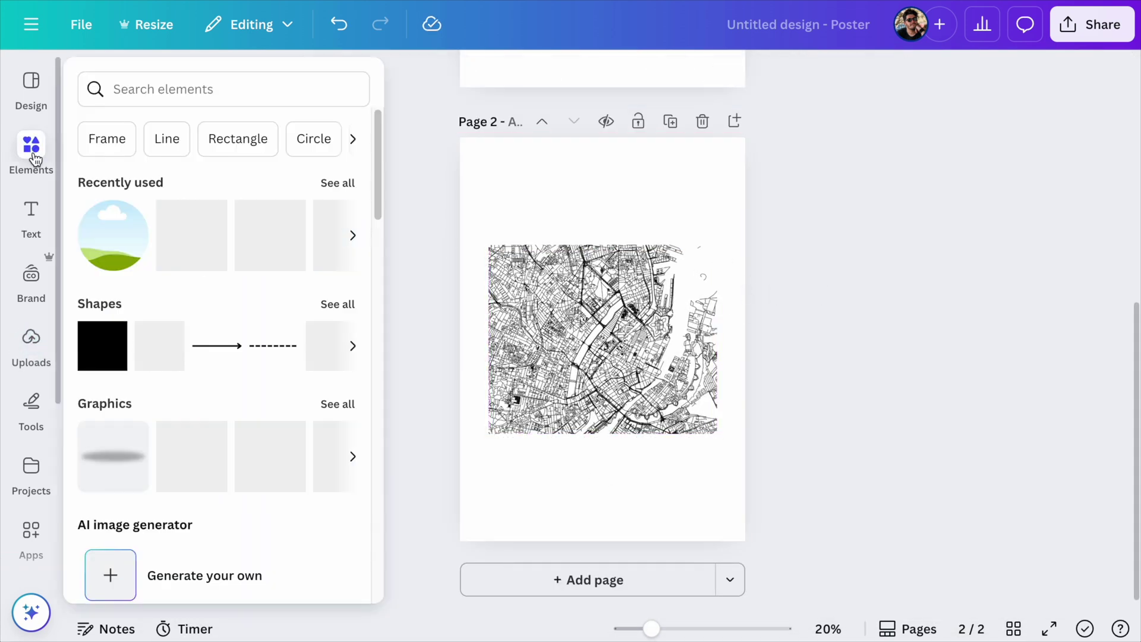
click(113, 235)
drag(556, 357, 569, 365)
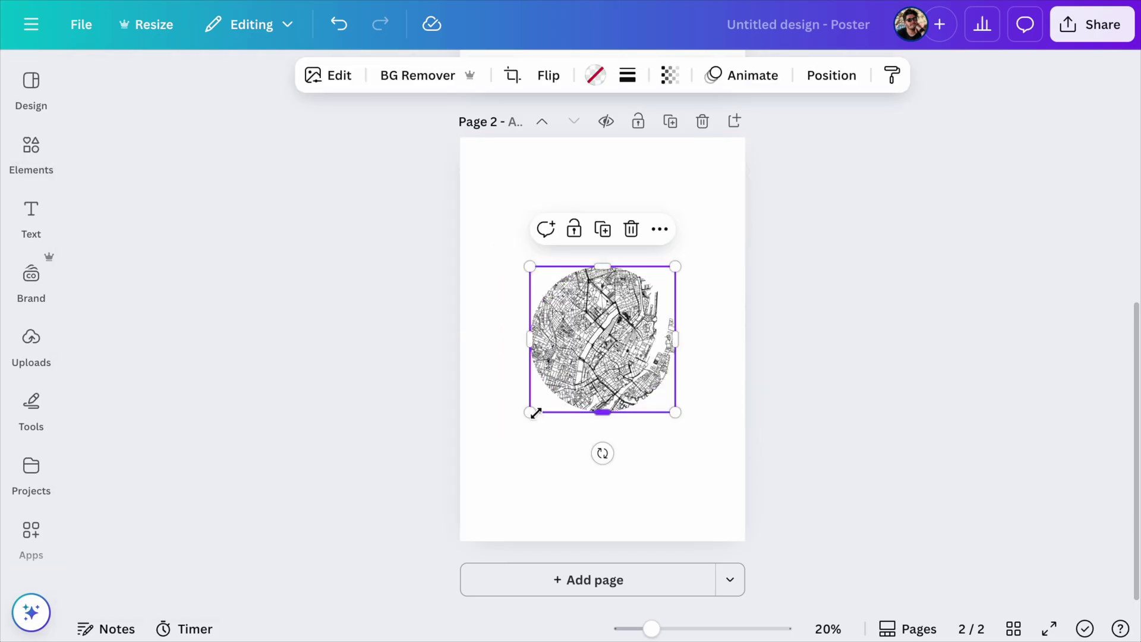
drag(530, 415, 488, 455)
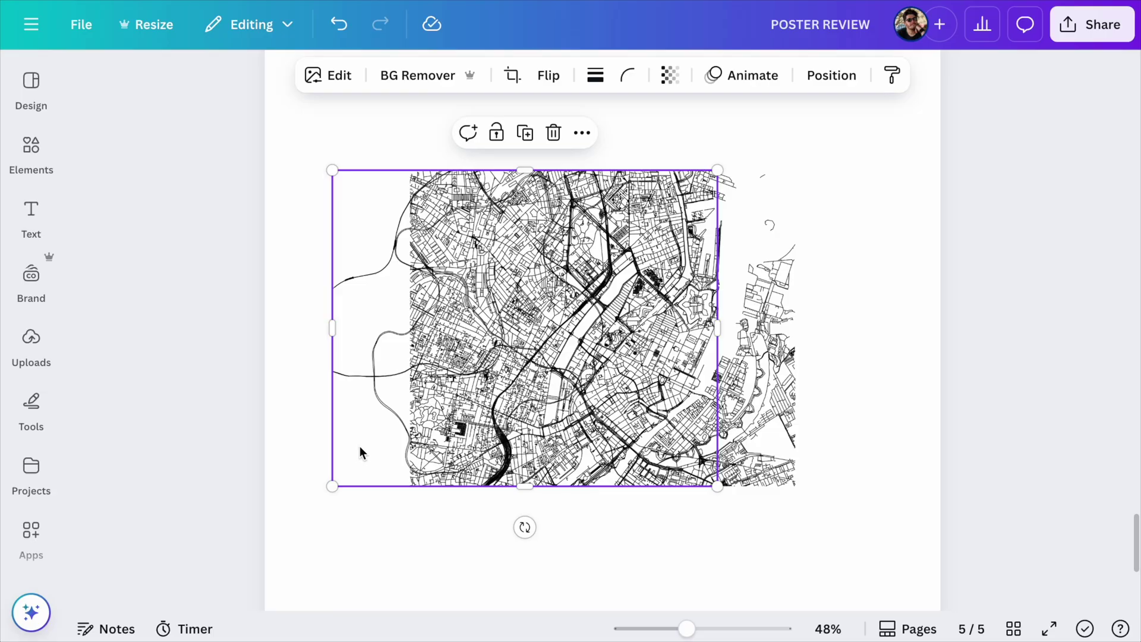
Step: Centre the map, add a circle frame from Elements, and put the map inside it
drag(360, 445, 437, 446)
drag(662, 500, 552, 337)
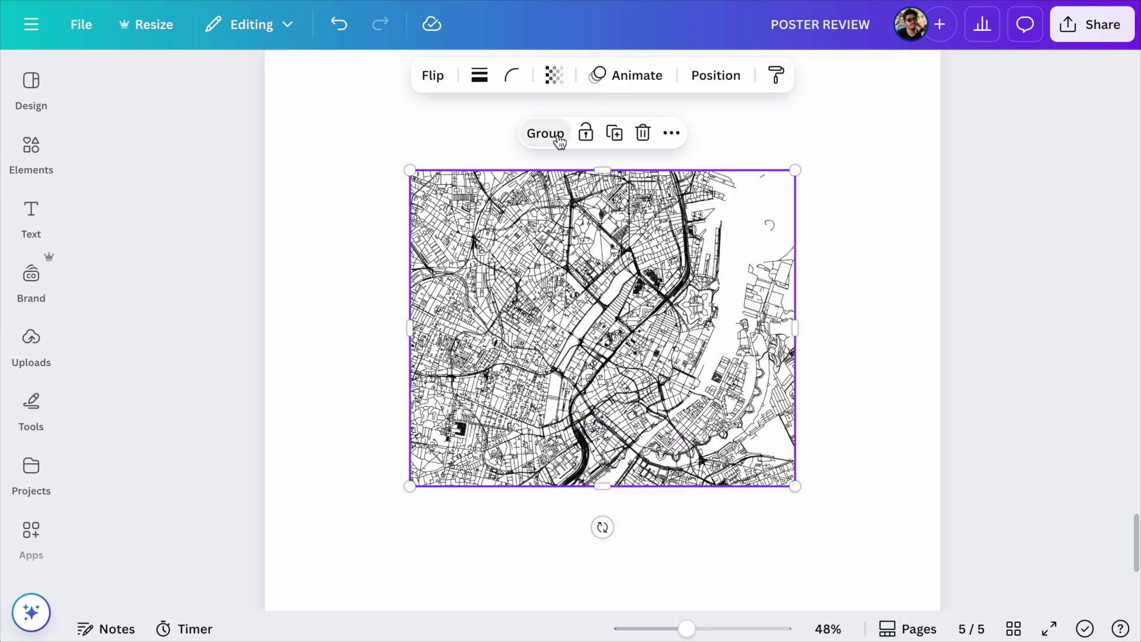
click(31, 149)
click(131, 215)
click(422, 213)
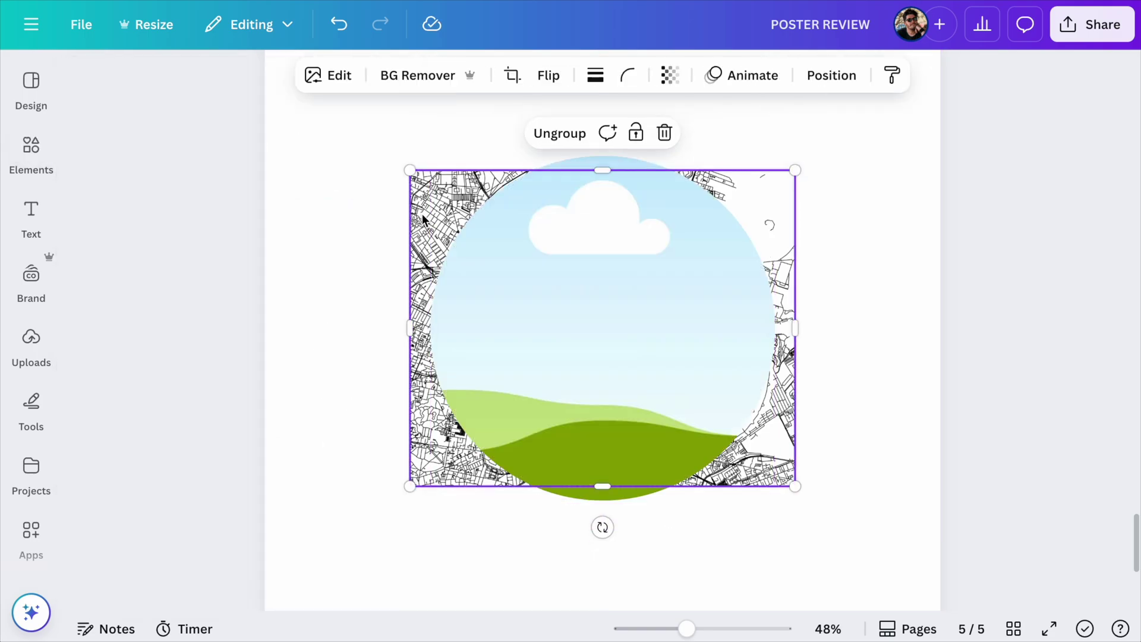
drag(422, 214, 392, 208)
drag(392, 435, 424, 437)
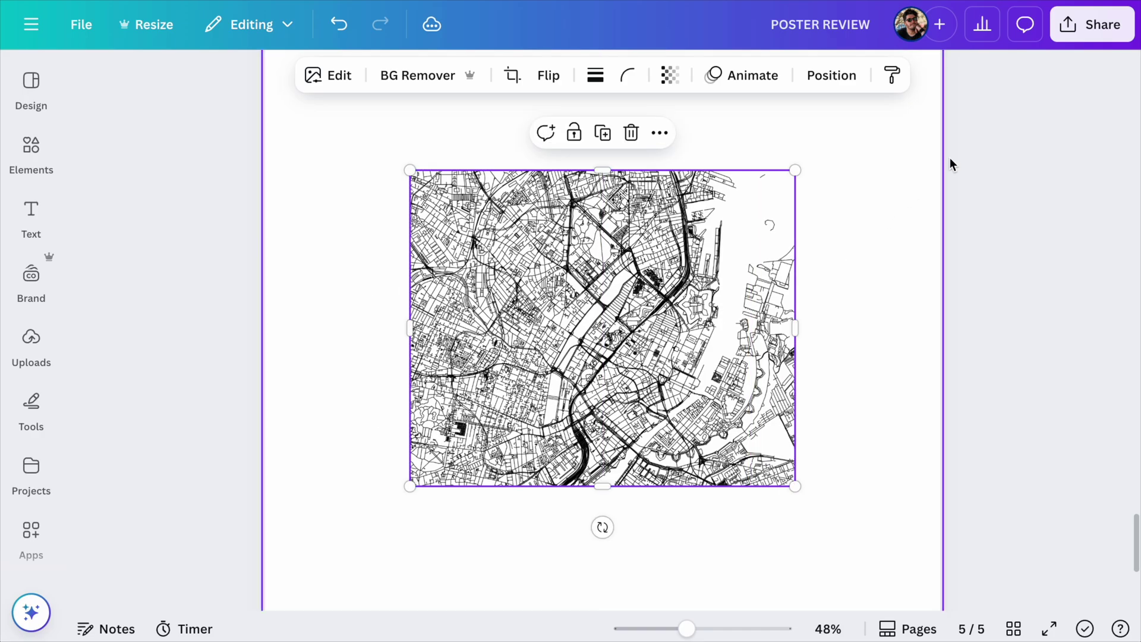
Step: Download page 5 as a transparent PNG, then undo and refit the map into the circle
click(1099, 33)
click(814, 395)
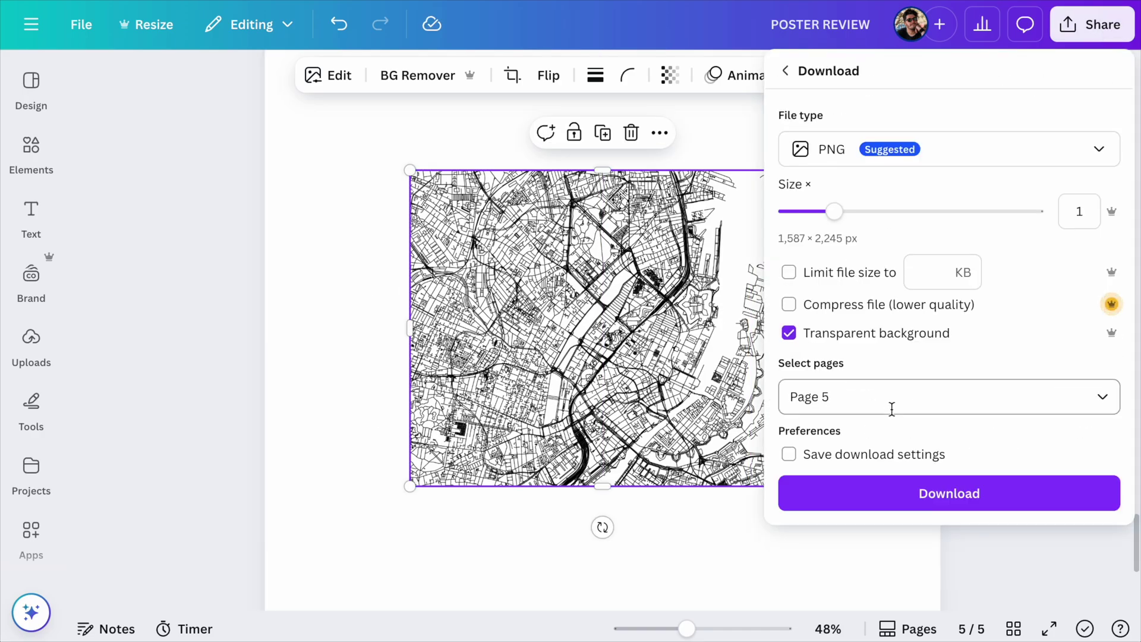
click(951, 502)
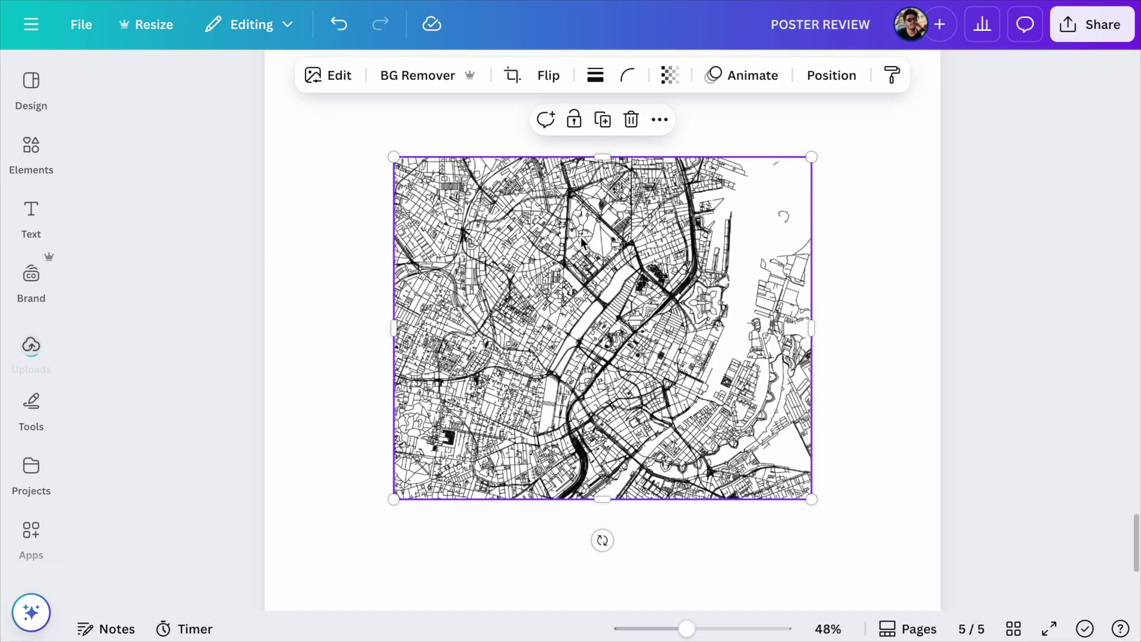
key(ctrl+z)
drag(415, 211, 498, 259)
click(685, 384)
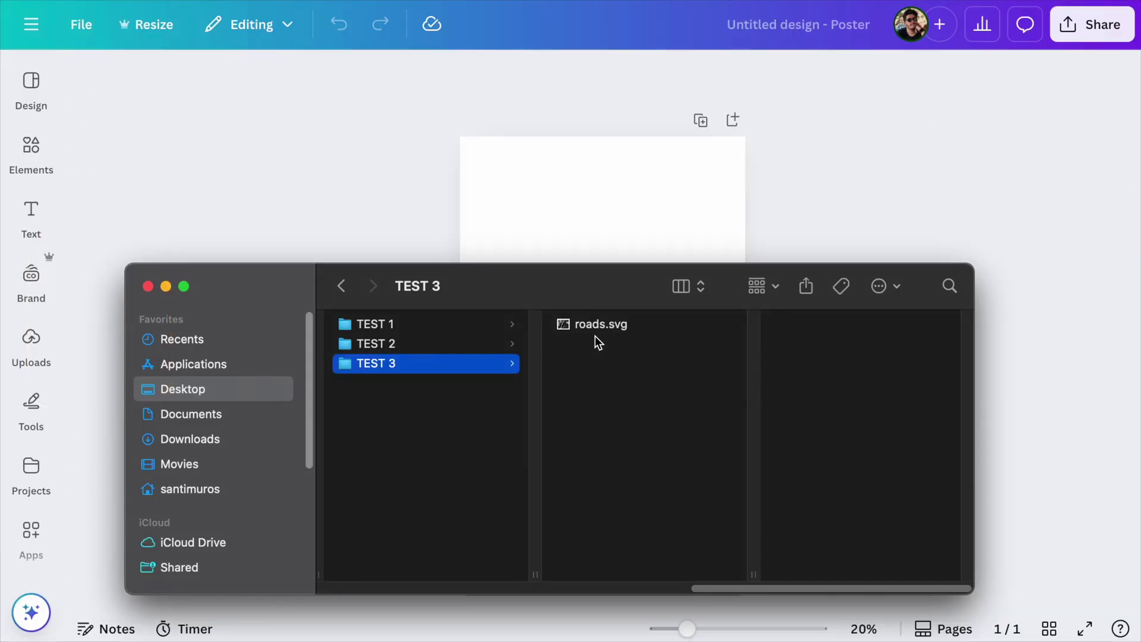
Step: Drag roads.svg from TEST 3 onto the poster twice; Canva rejects the 13.5 MB file
click(597, 327)
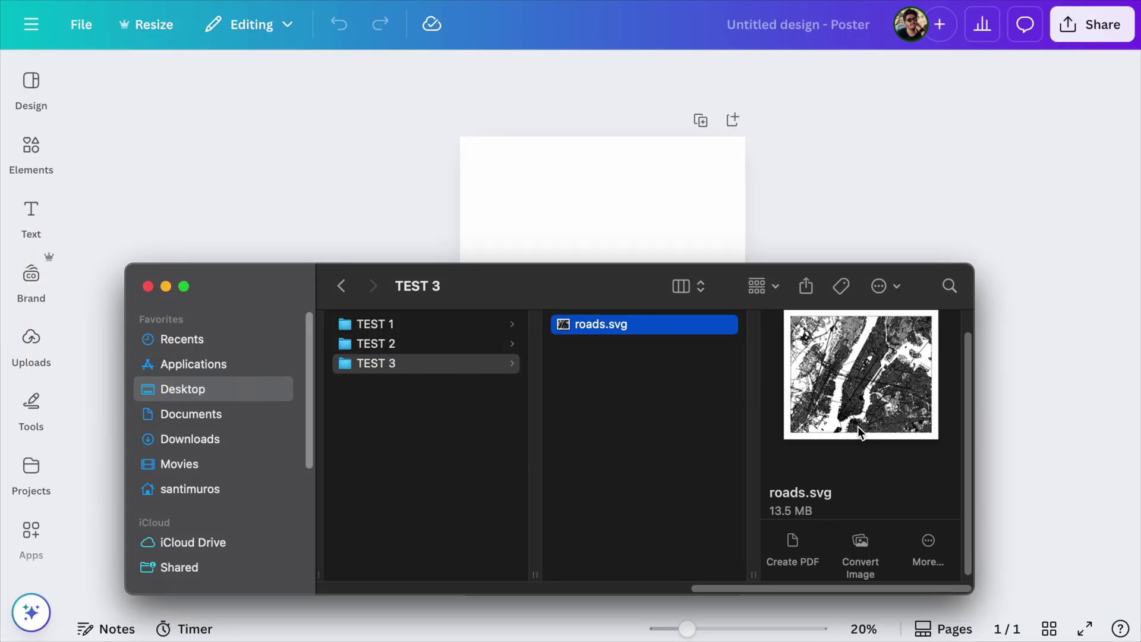
scroll(858, 426, down, 3)
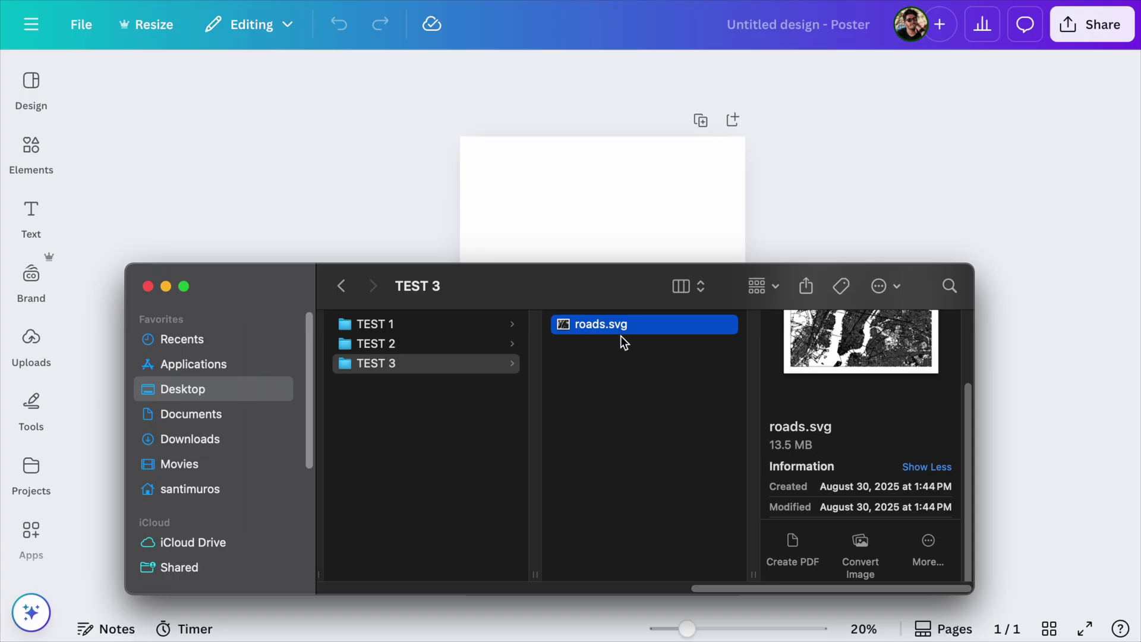
drag(588, 215, 581, 223)
drag(590, 223, 590, 222)
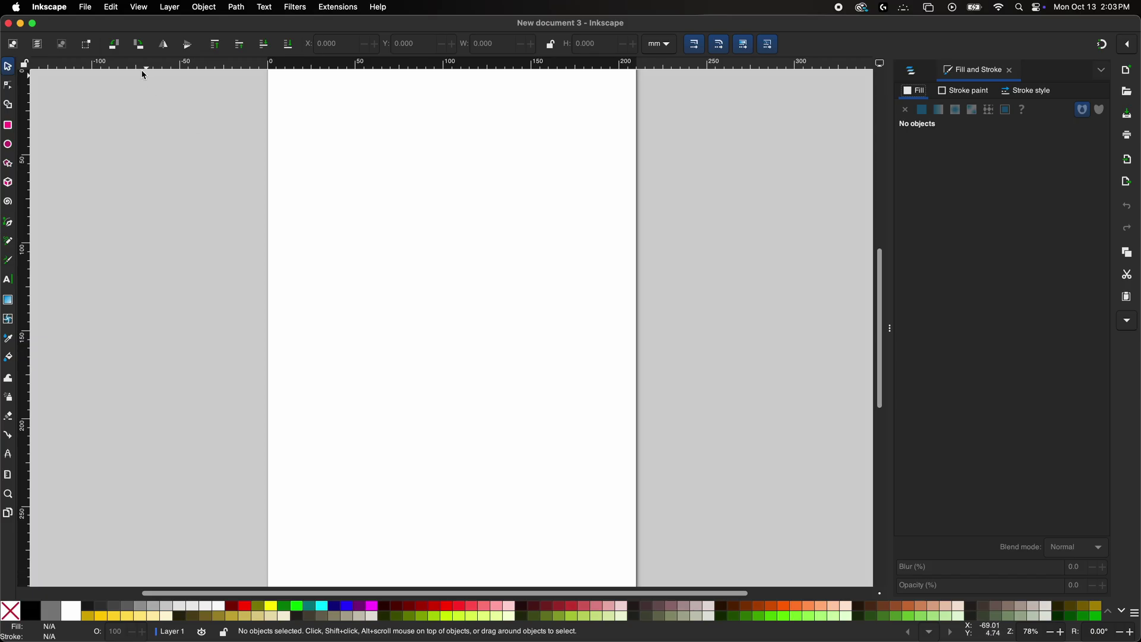
Step: Open roads.svg from the NEW YORK folder in Inkscape via File > Open
click(86, 8)
click(100, 53)
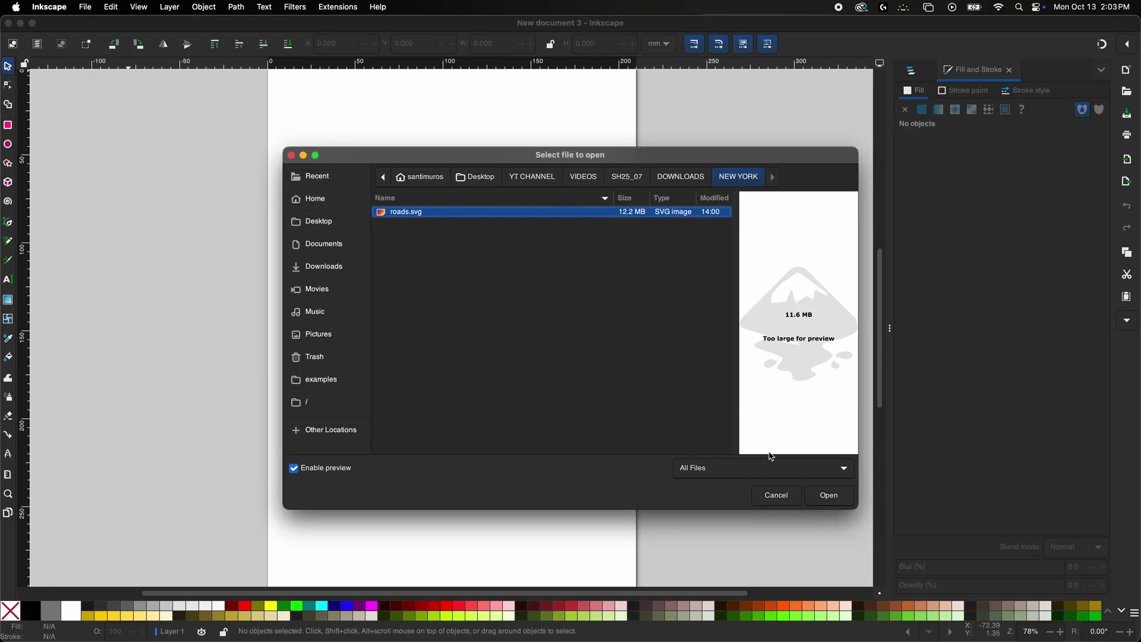
click(830, 496)
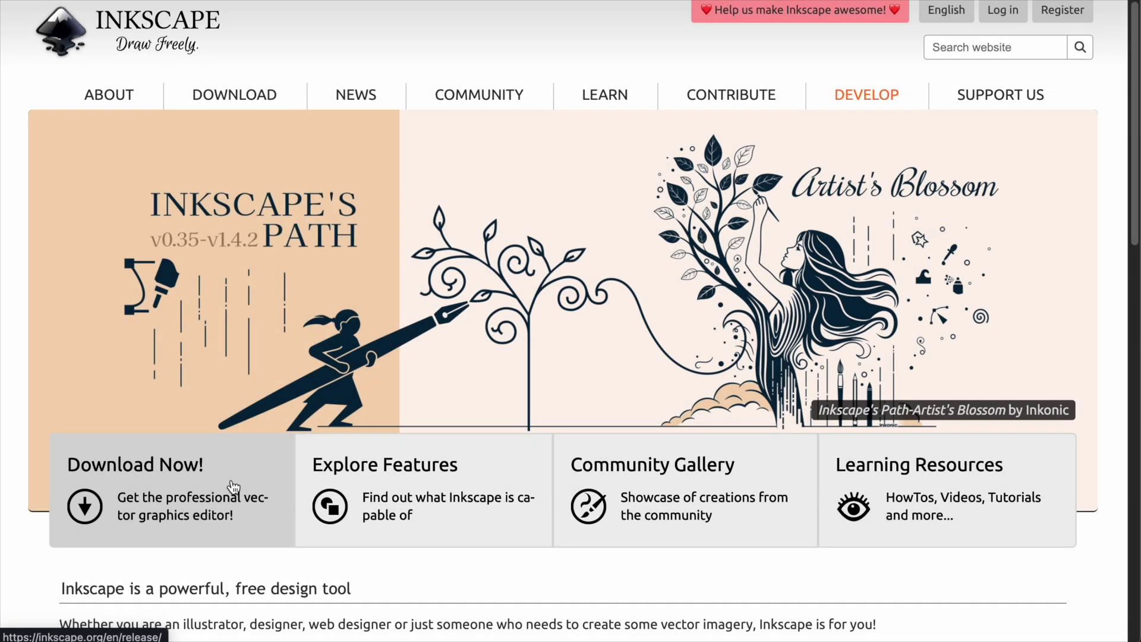
Step: Download the arm64 macOS installer from the macOS download page
mouse_move(502, 512)
click(703, 501)
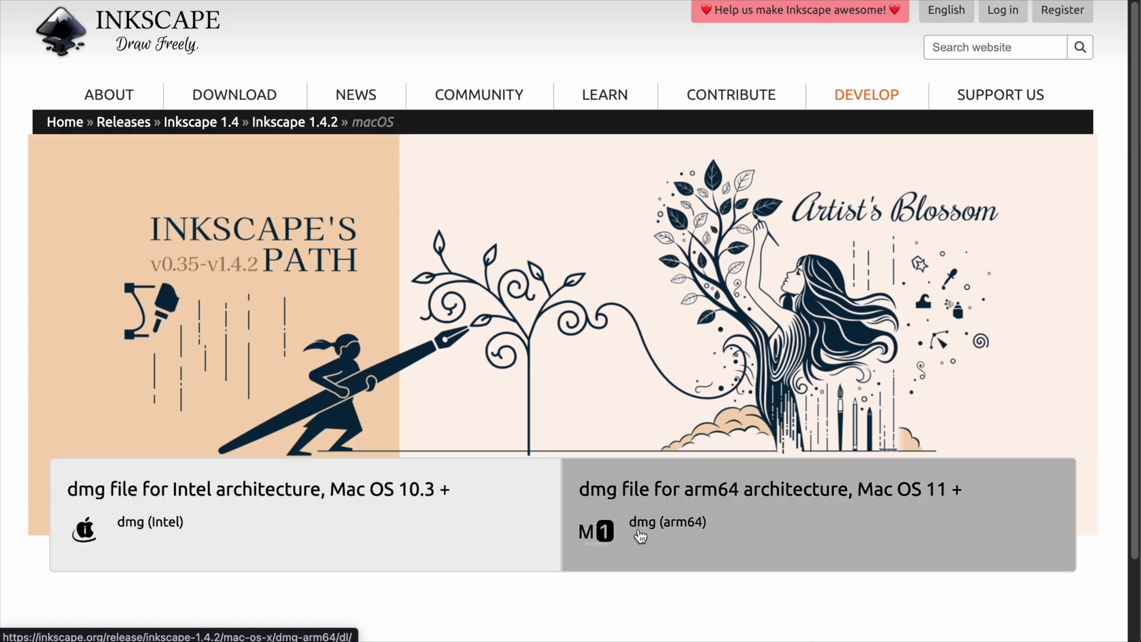
click(754, 527)
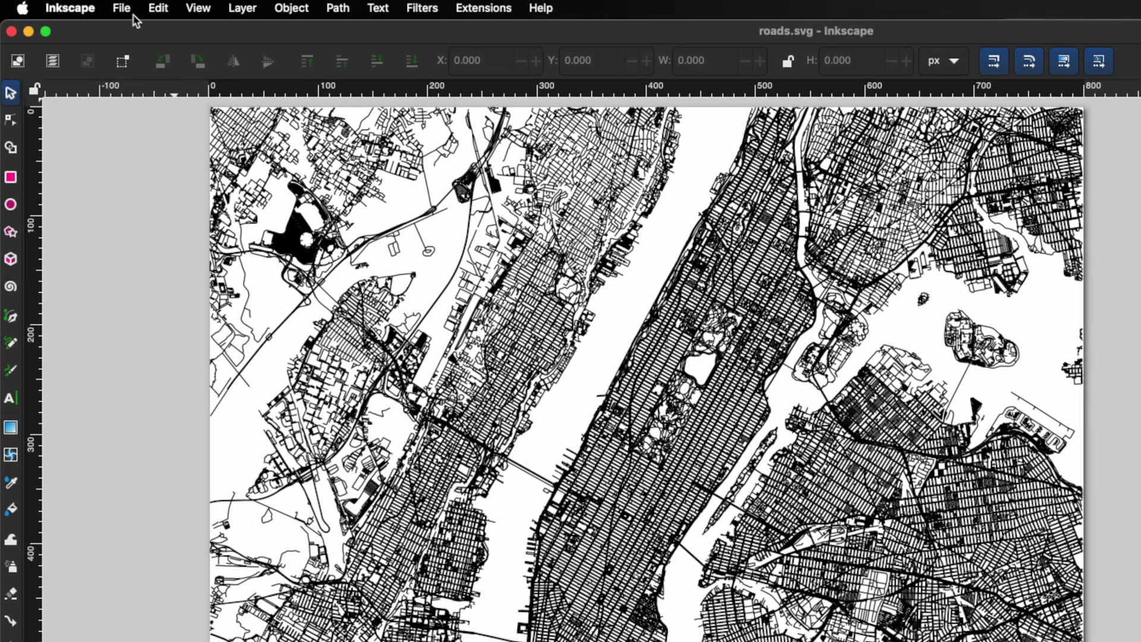
Step: Set up a Page export at 300 DPI
click(121, 12)
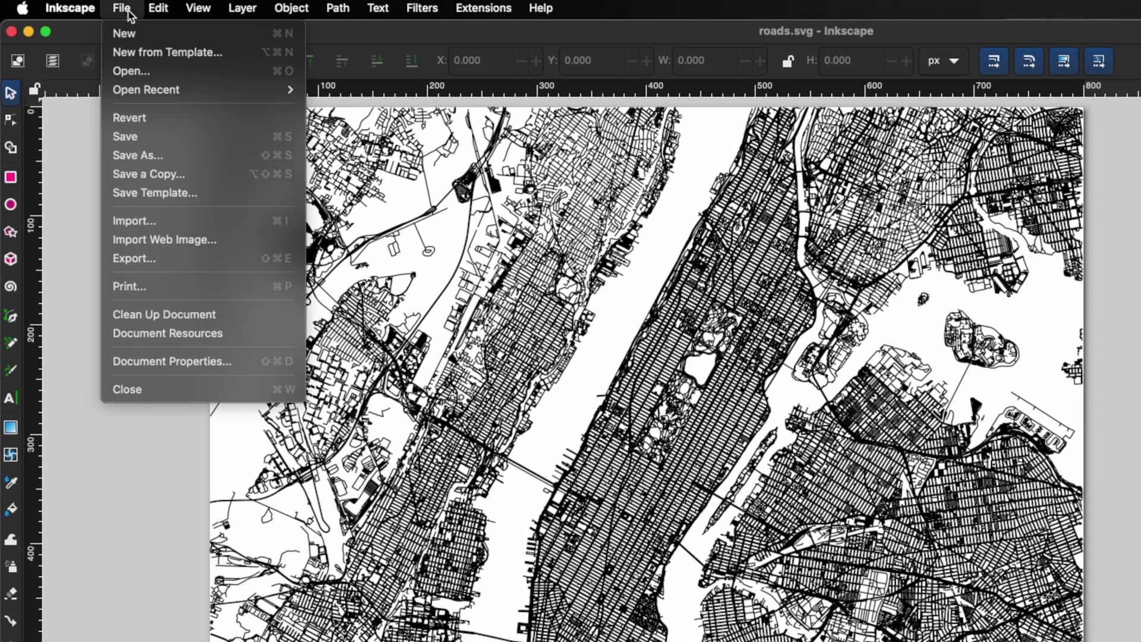
click(143, 271)
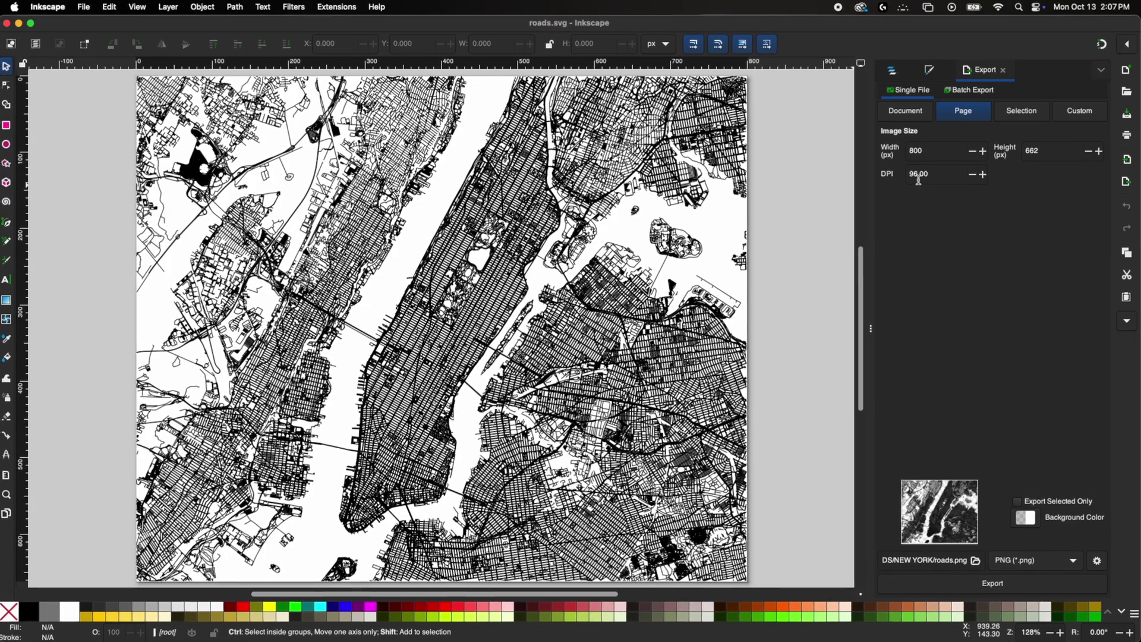
click(945, 175)
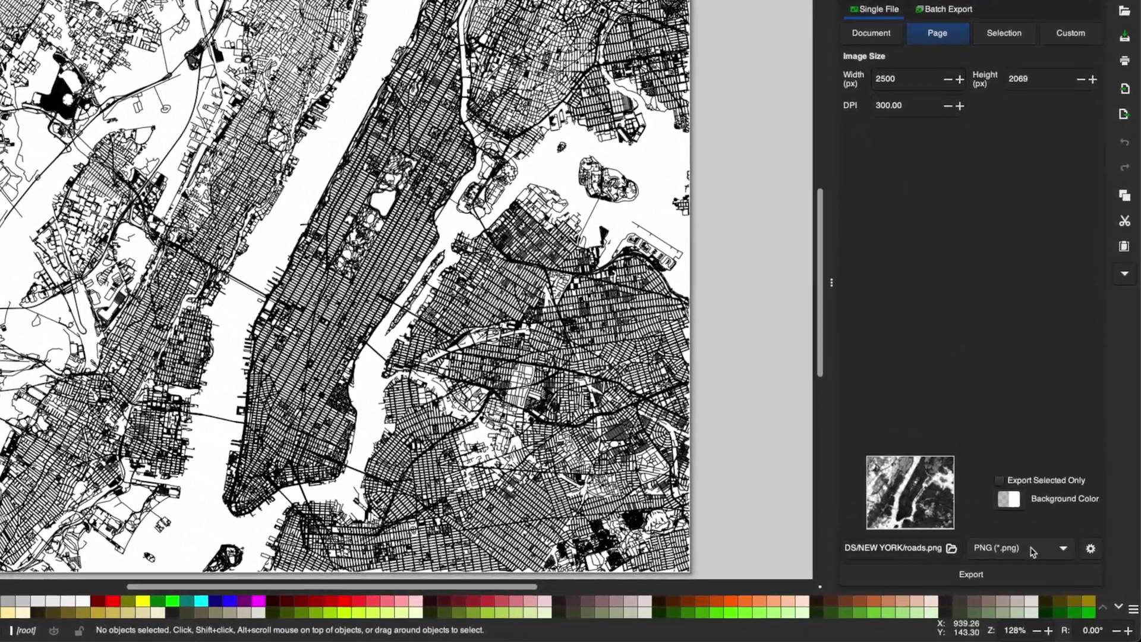
Step: Keep PNG format with RGBA 16 bit depth and export roads.png
click(1033, 552)
click(1028, 550)
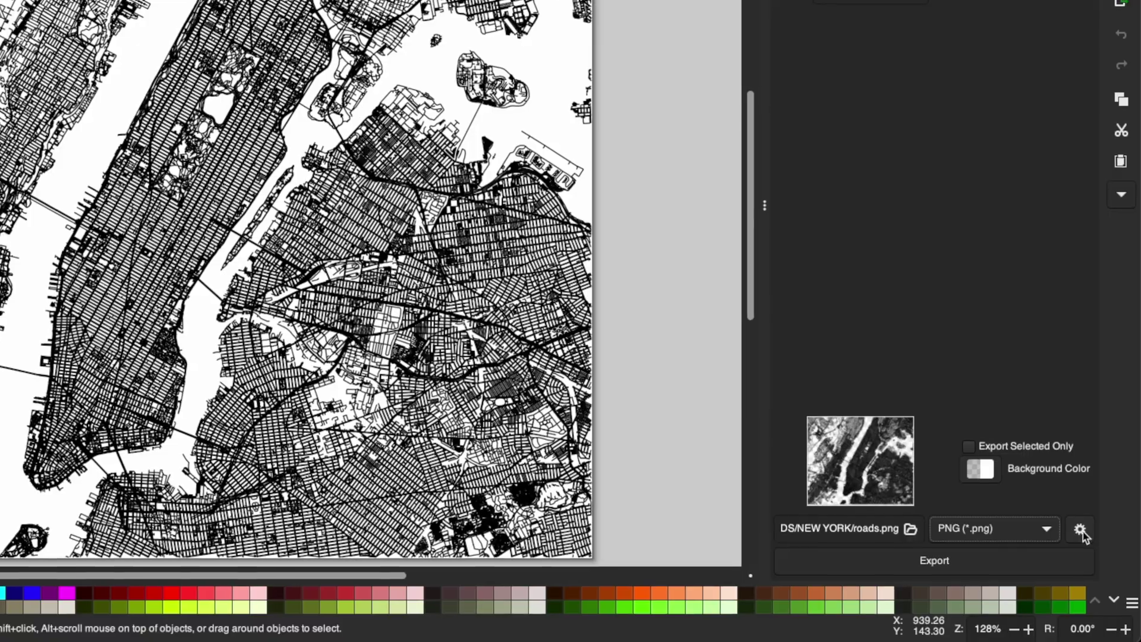
click(1080, 530)
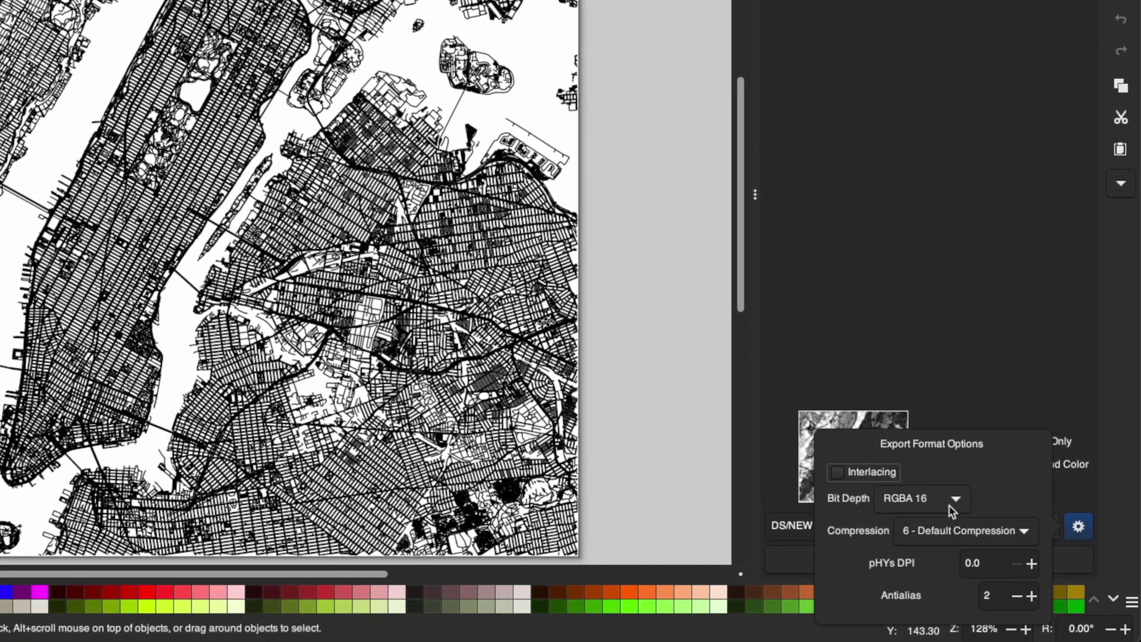
click(950, 504)
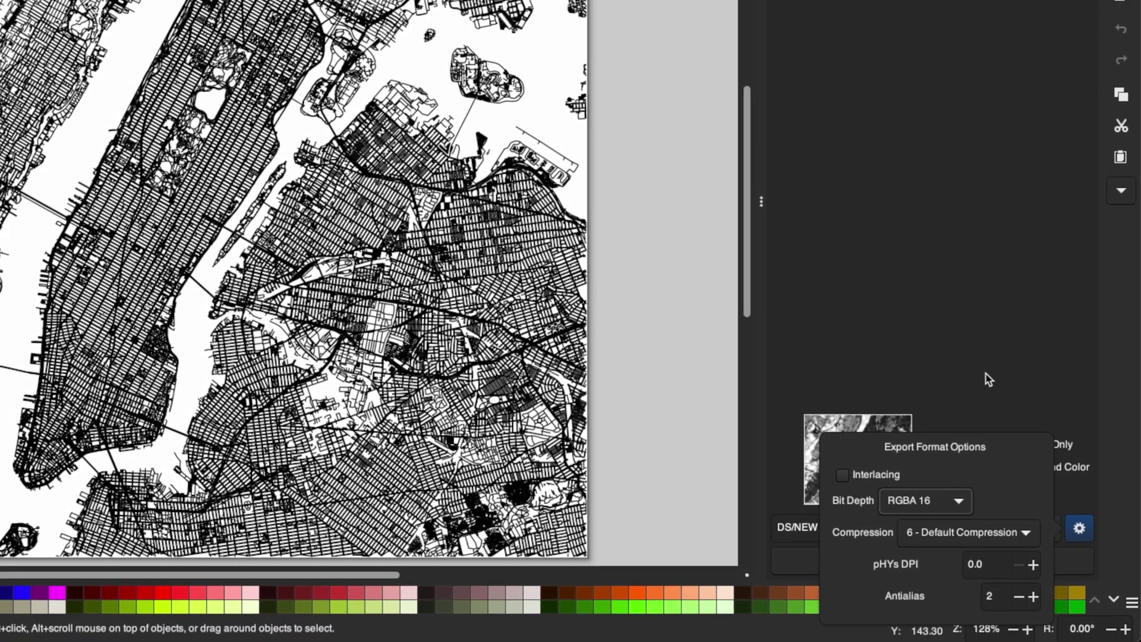
click(989, 380)
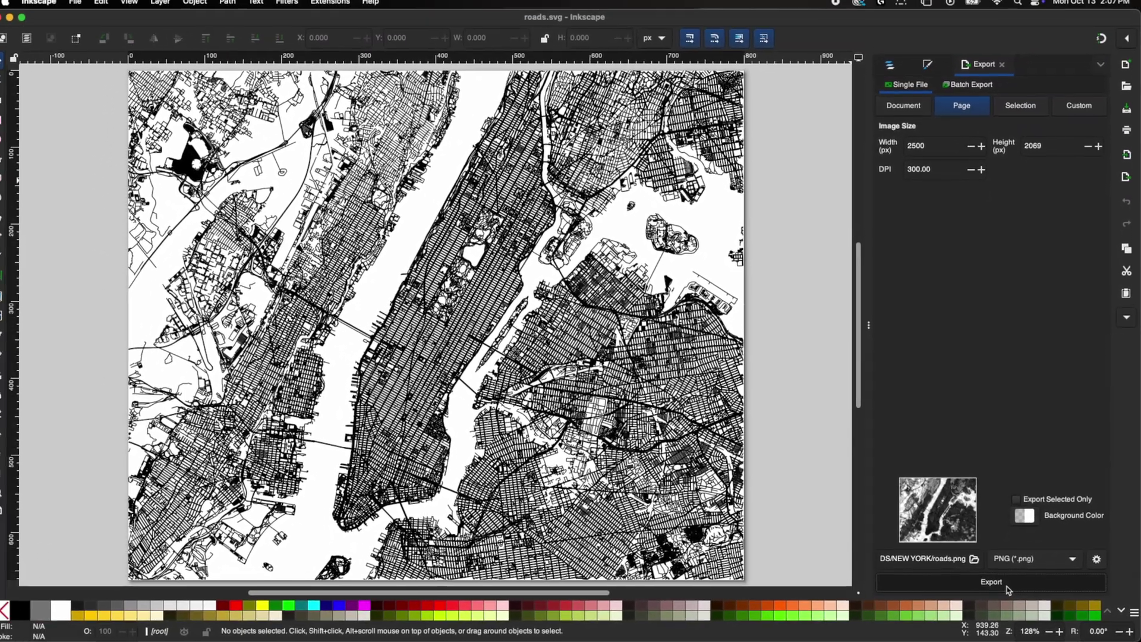
click(980, 574)
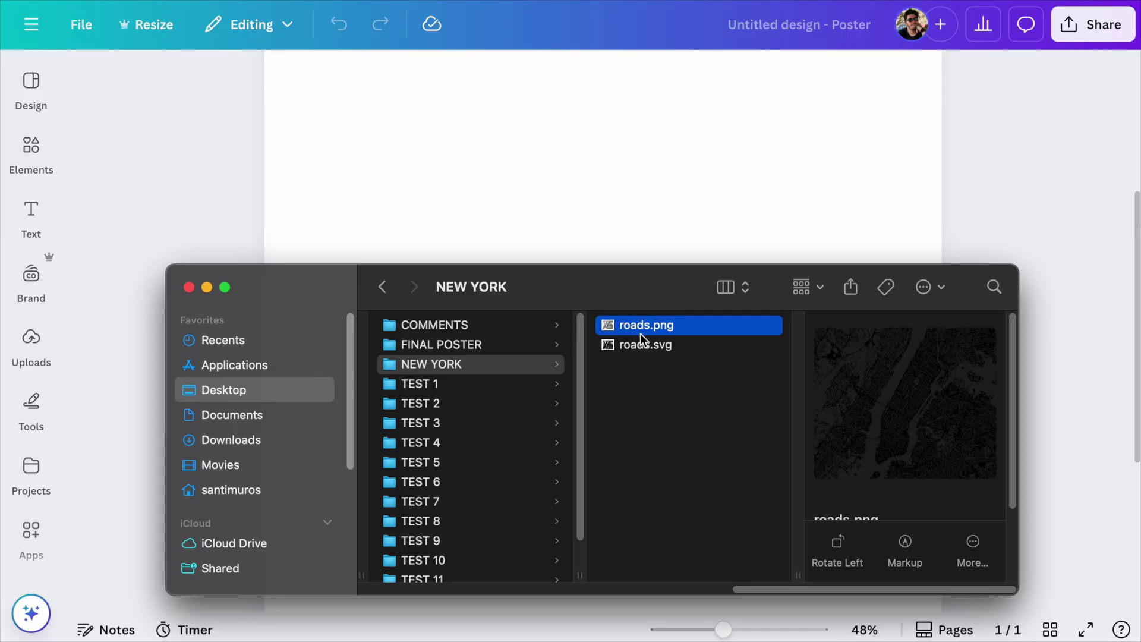
Step: Drop roads.png onto the poster inside a circle frame and enlarge it
drag(638, 314, 628, 240)
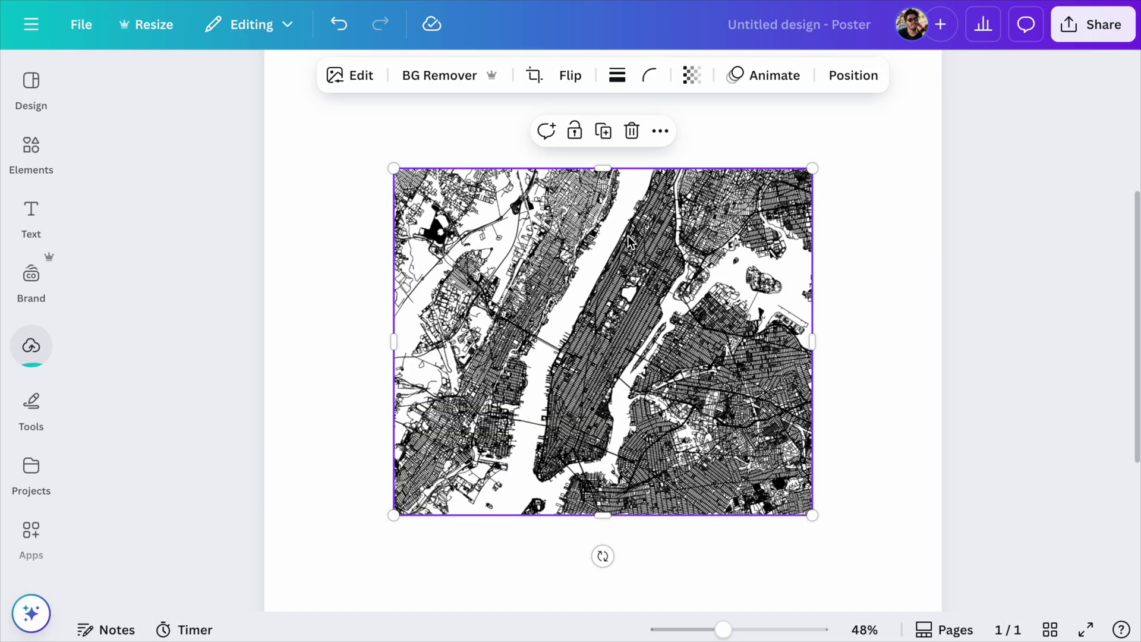
drag(124, 257, 601, 374)
drag(431, 512, 373, 570)
Step: Tint the circular map with the Lavender duotone preset
click(361, 89)
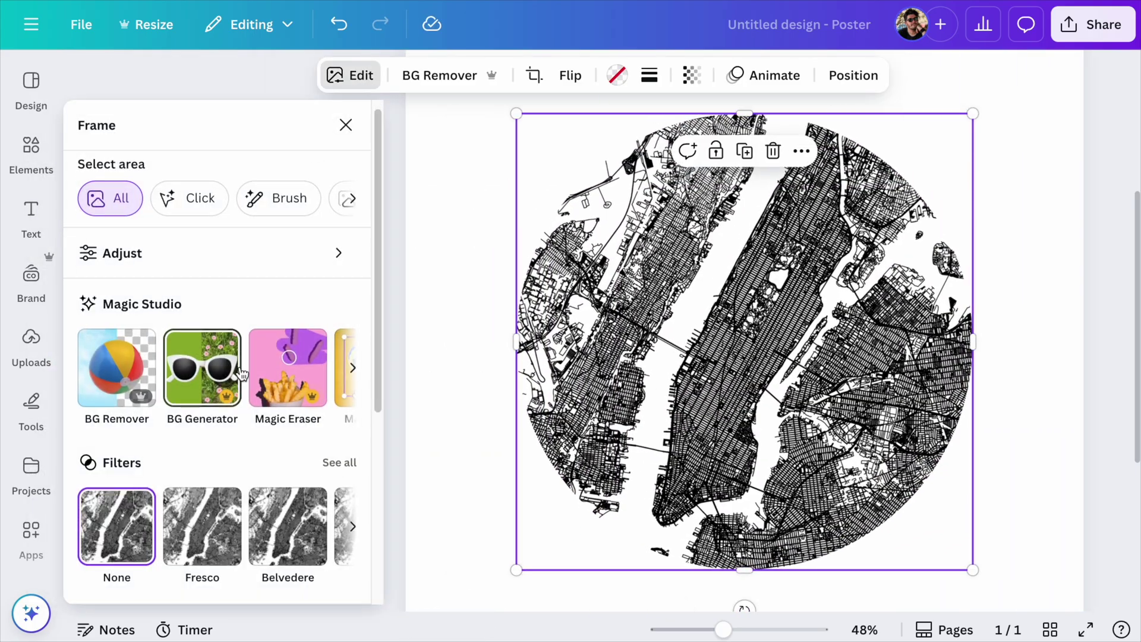
scroll(204, 377, down, 5)
click(204, 376)
scroll(206, 380, down, 3)
scroll(207, 380, down, 5)
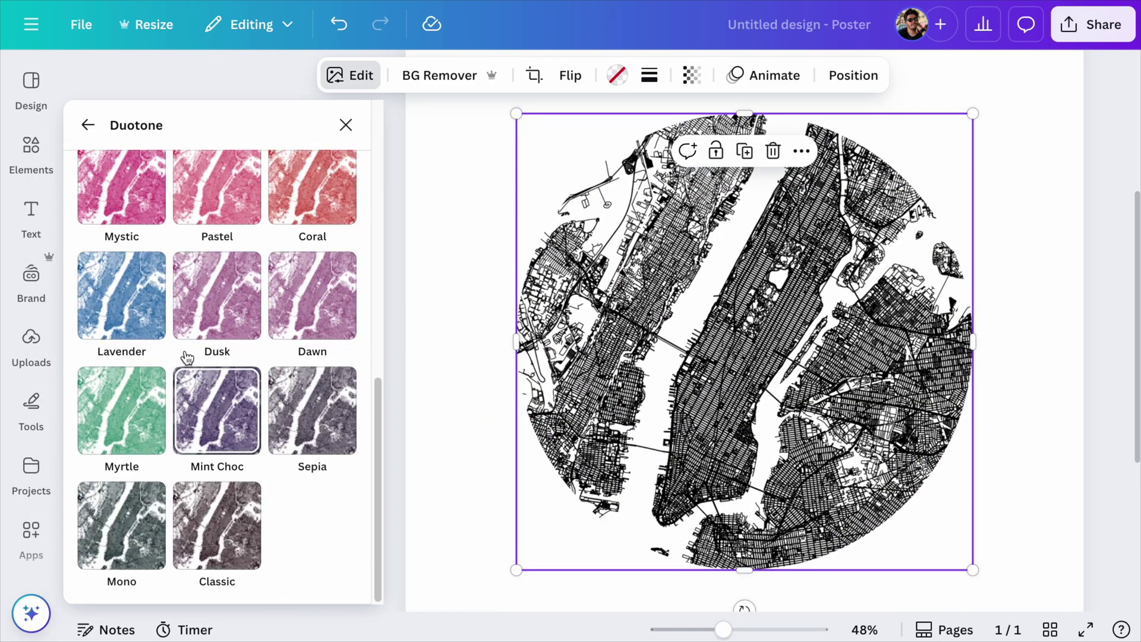
click(134, 300)
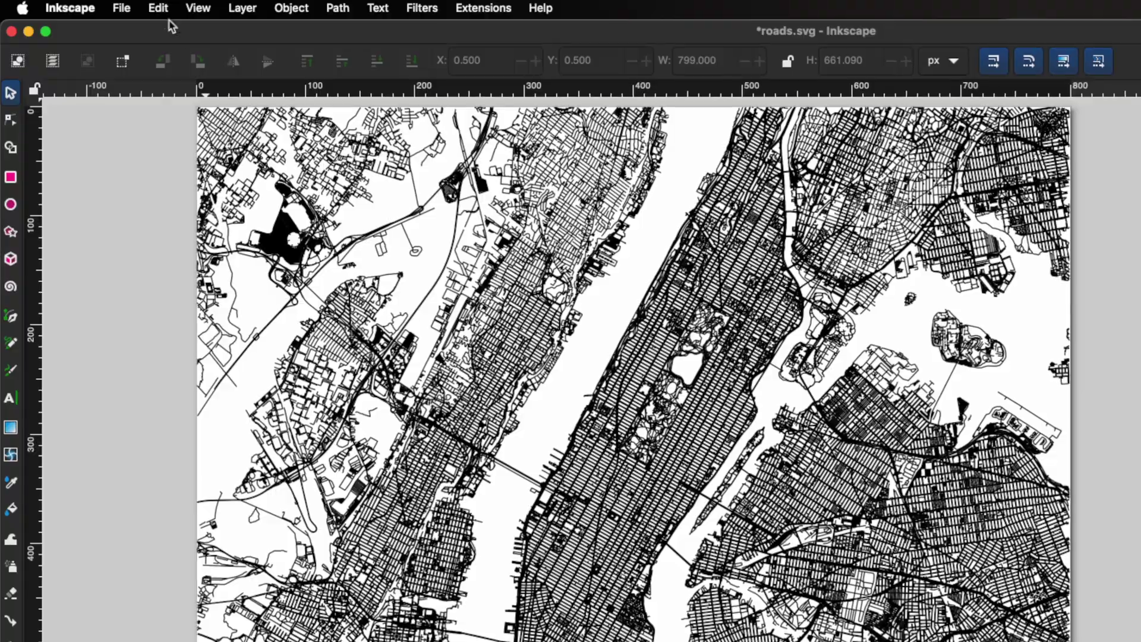
Step: Select all map objects and set their stroke width to 0.100 mm
click(145, 8)
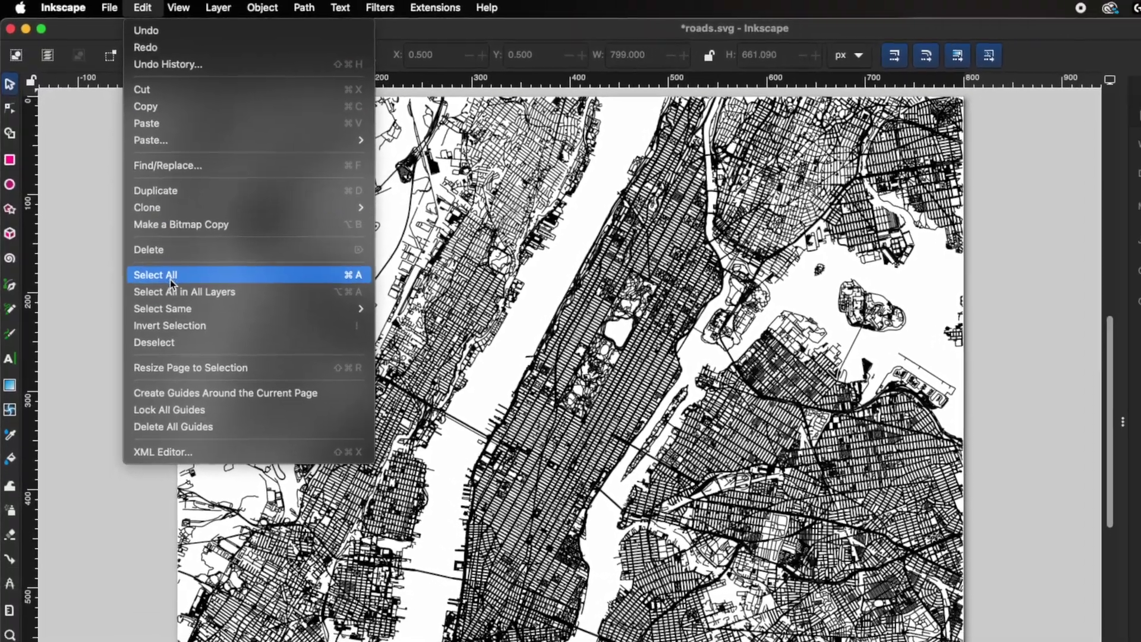
click(172, 304)
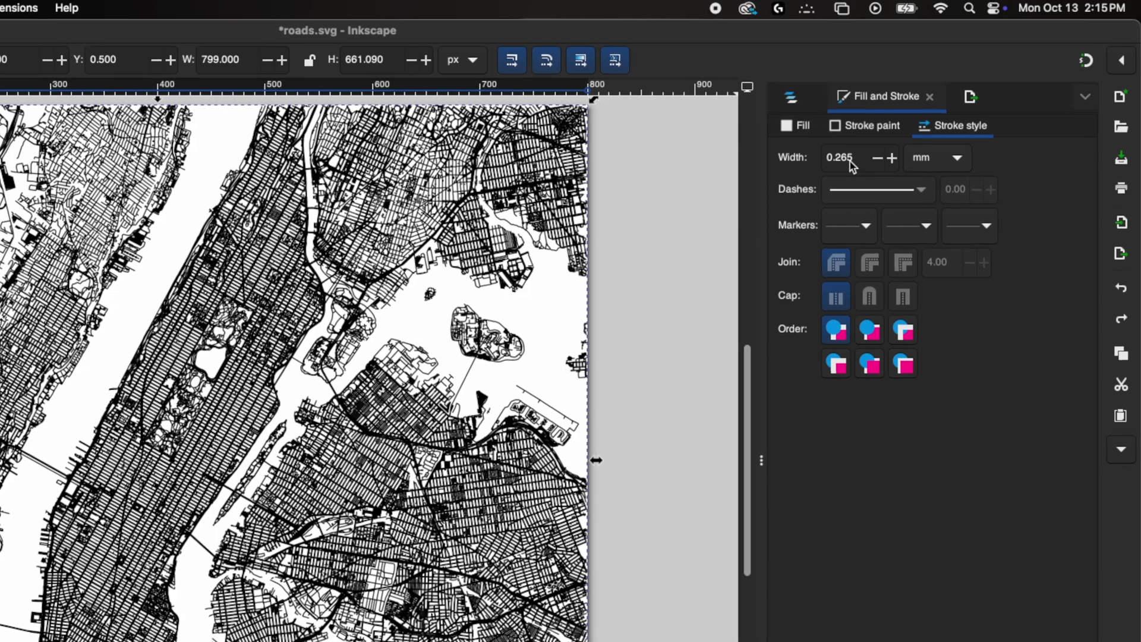
click(898, 133)
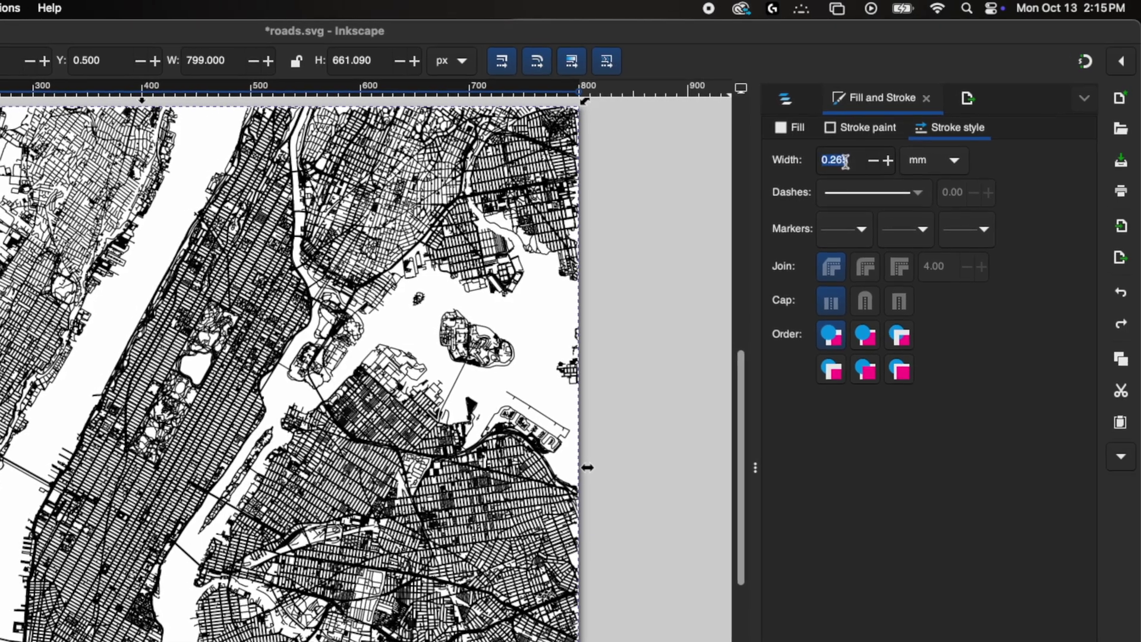
text(.1)
key(Return)
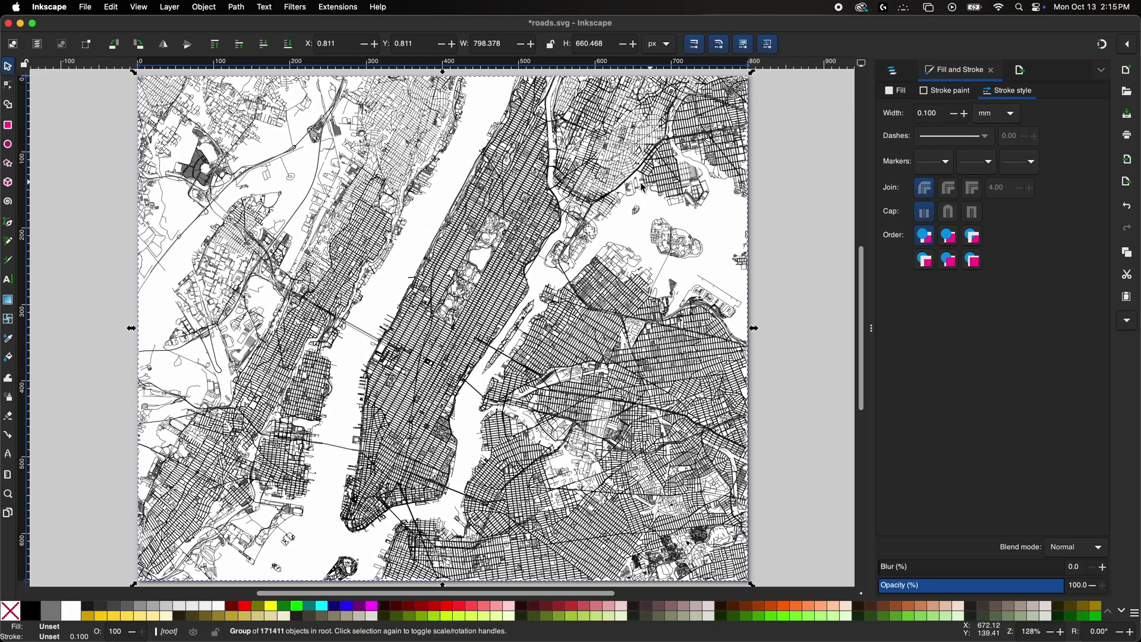
click(86, 7)
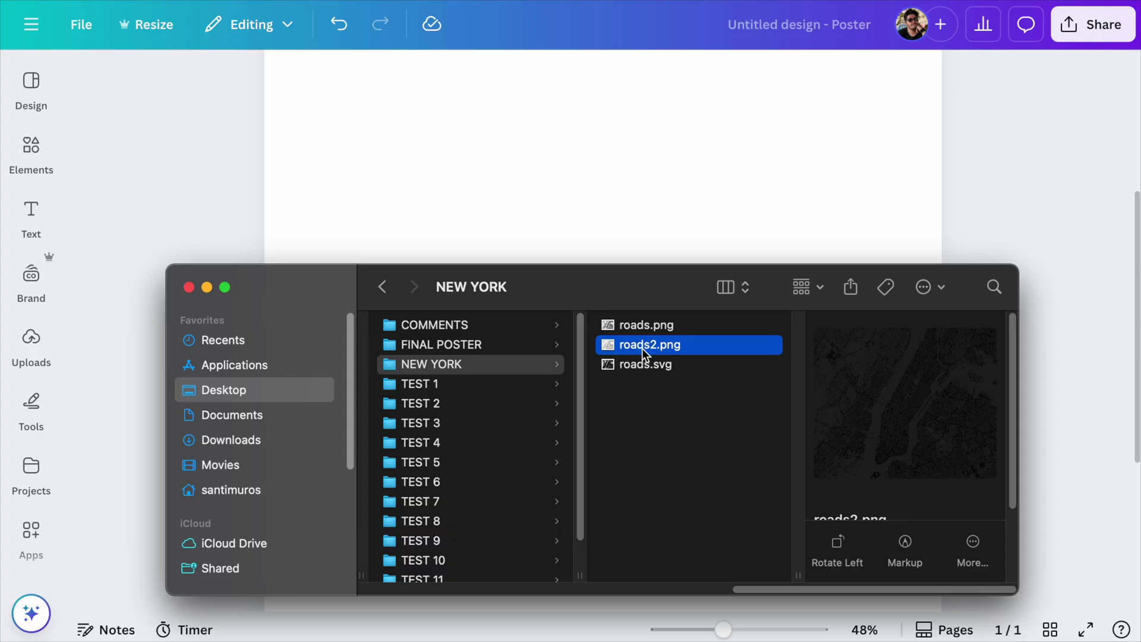
Step: Drop roads2.png from the NEW YORK folder onto the blank poster page
drag(622, 230, 622, 233)
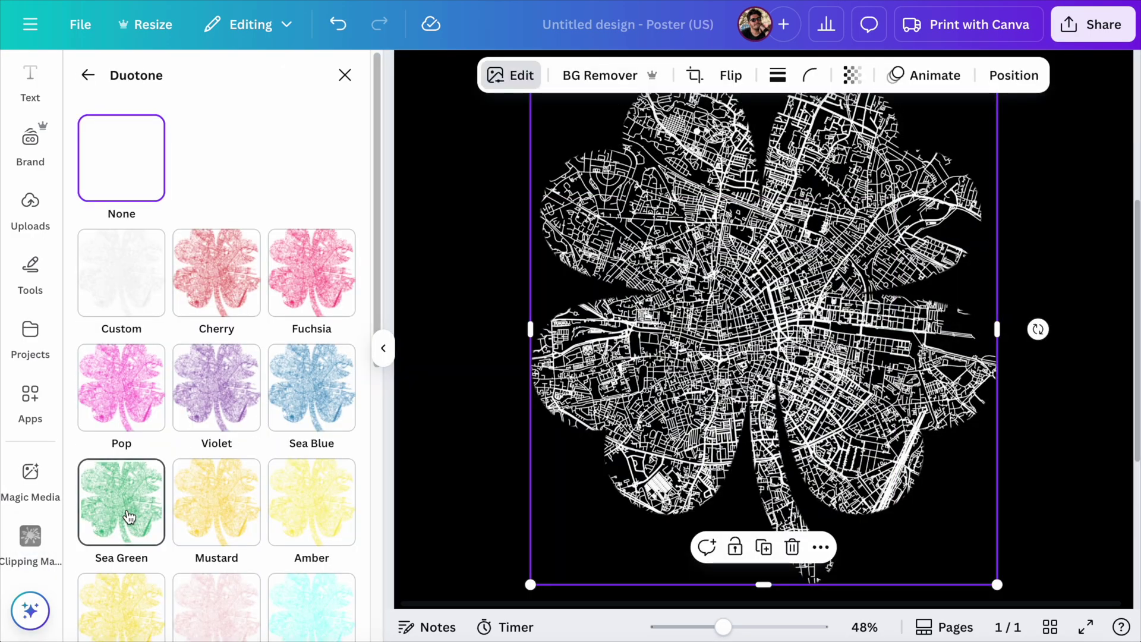
Step: Apply the Sea Green duotone with lighter highlights and switch the mask to the clover shape
click(129, 517)
click(342, 594)
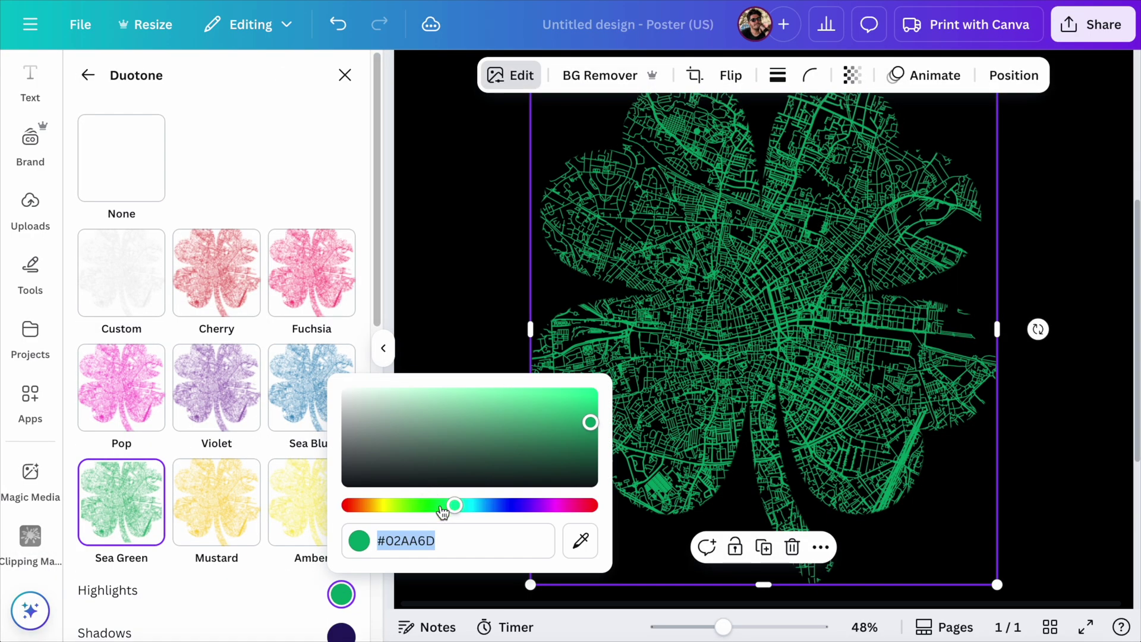
drag(525, 437, 498, 387)
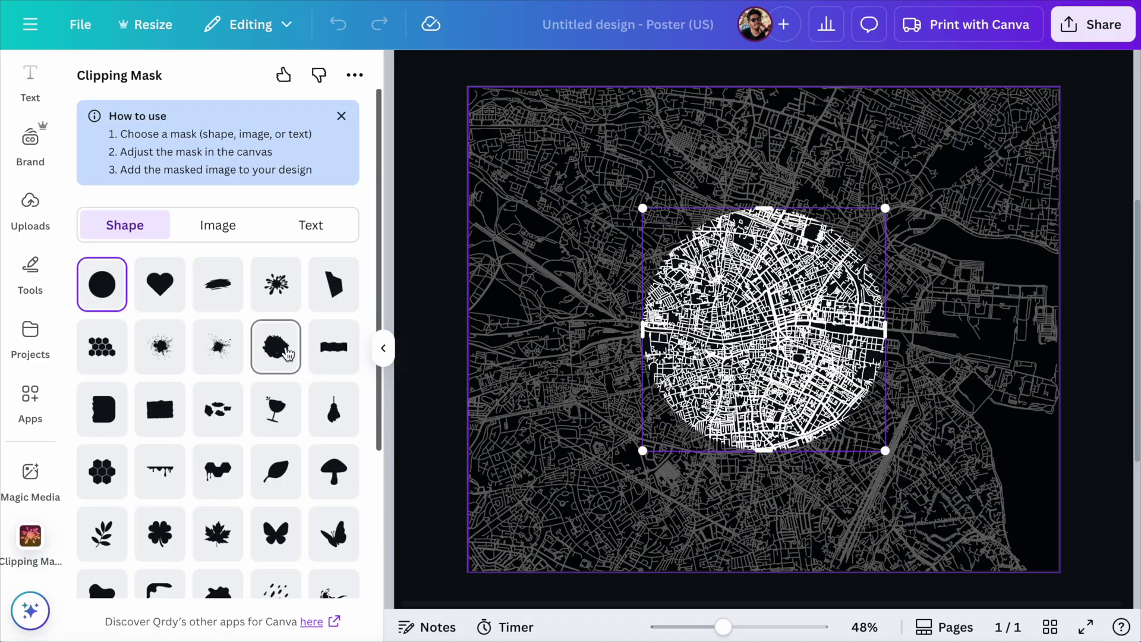
click(169, 548)
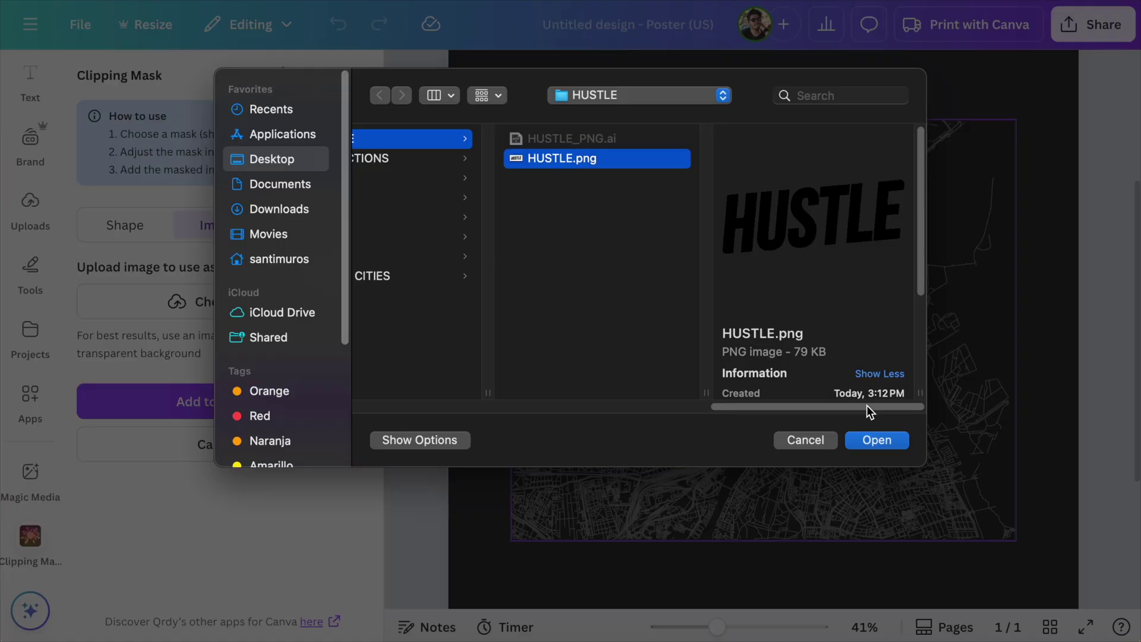
click(875, 438)
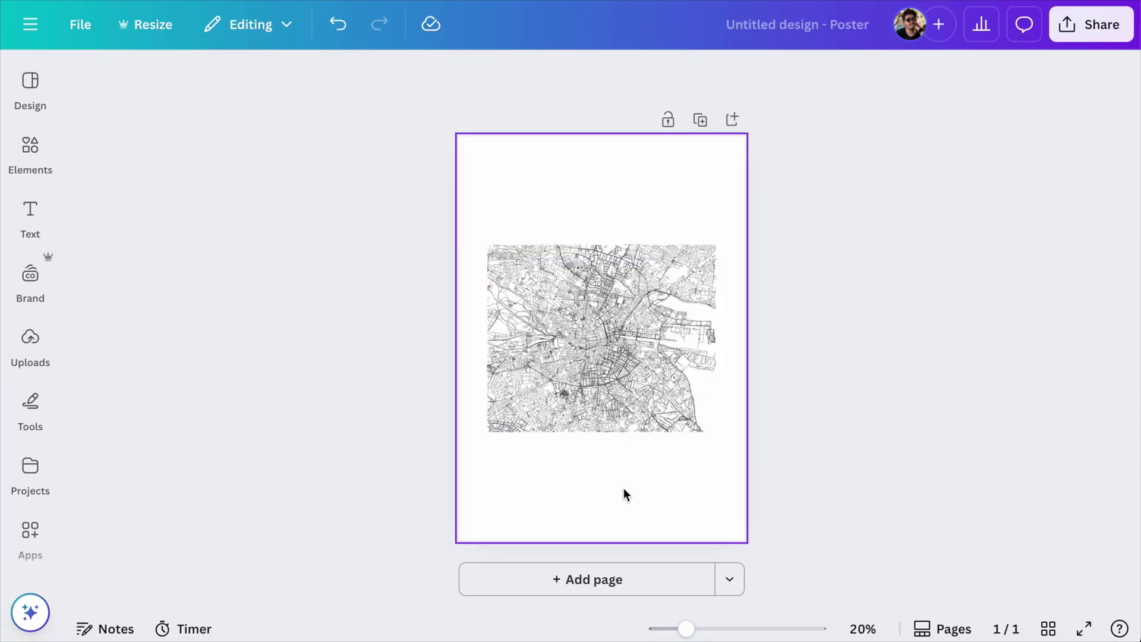
Step: Add a second page with a 'shamrock' element graphic coloured solid black
click(615, 588)
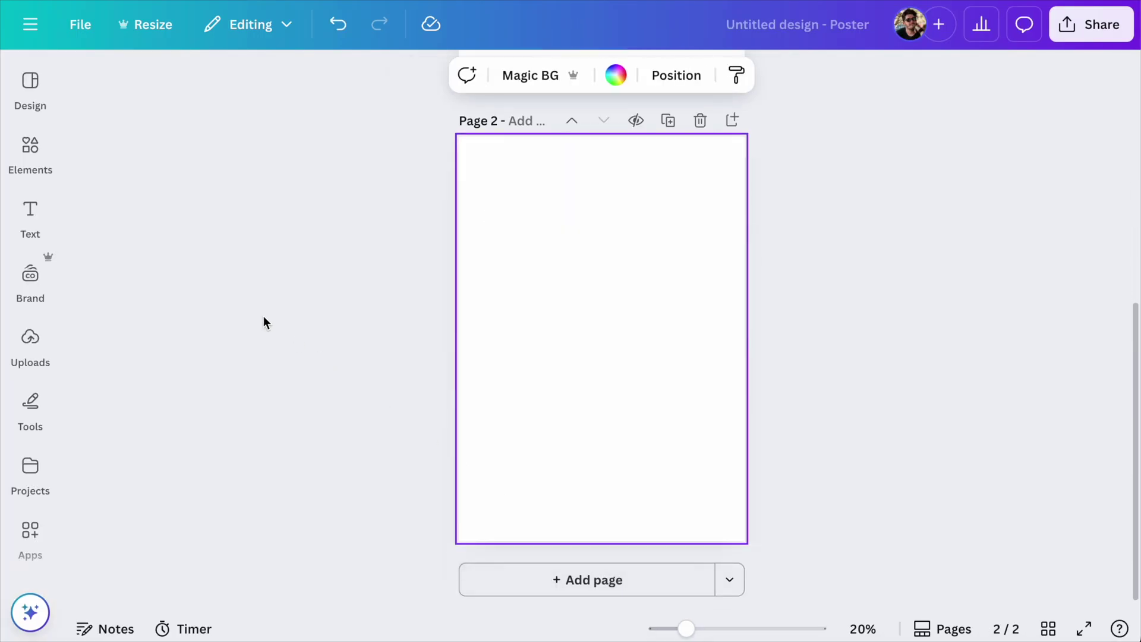
click(31, 149)
click(141, 82)
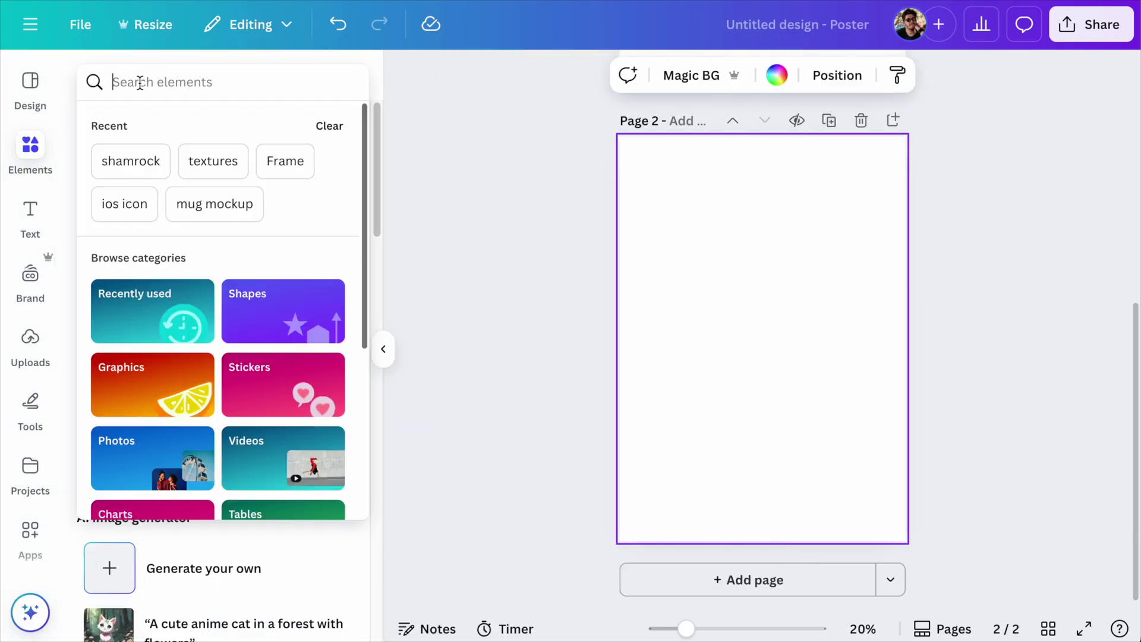
text(shamrock)
key(Return)
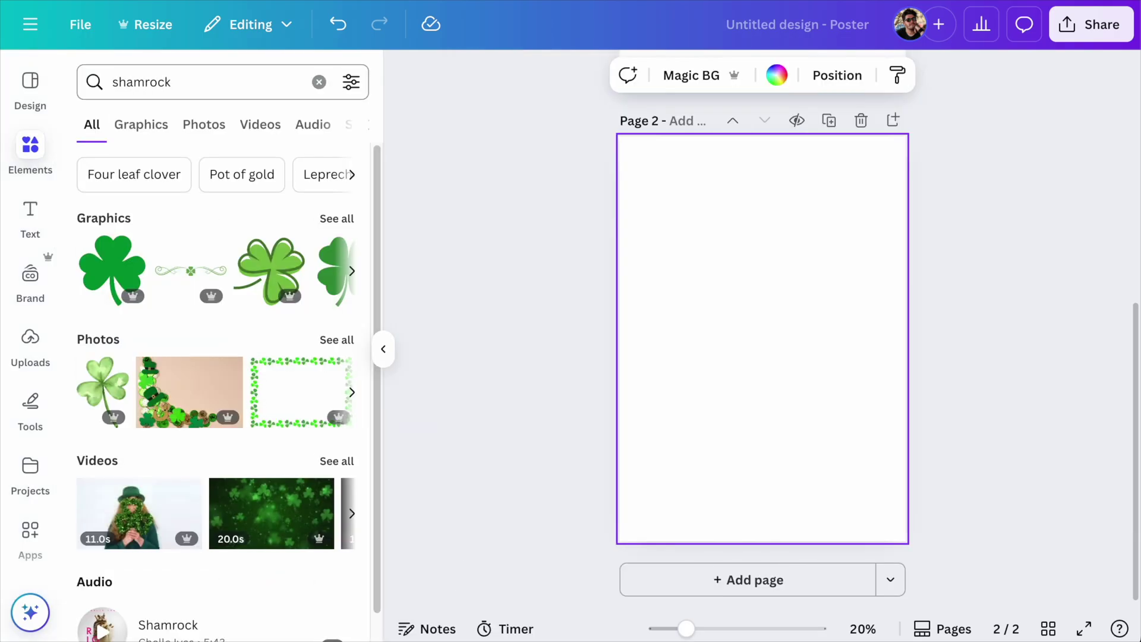
click(117, 288)
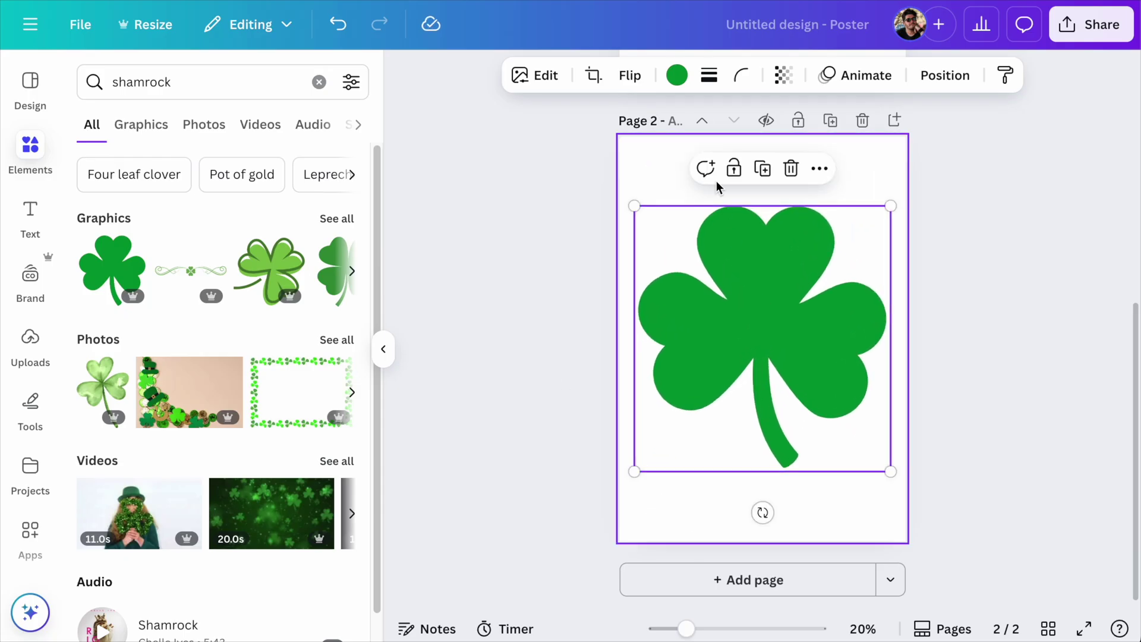
click(676, 75)
click(144, 414)
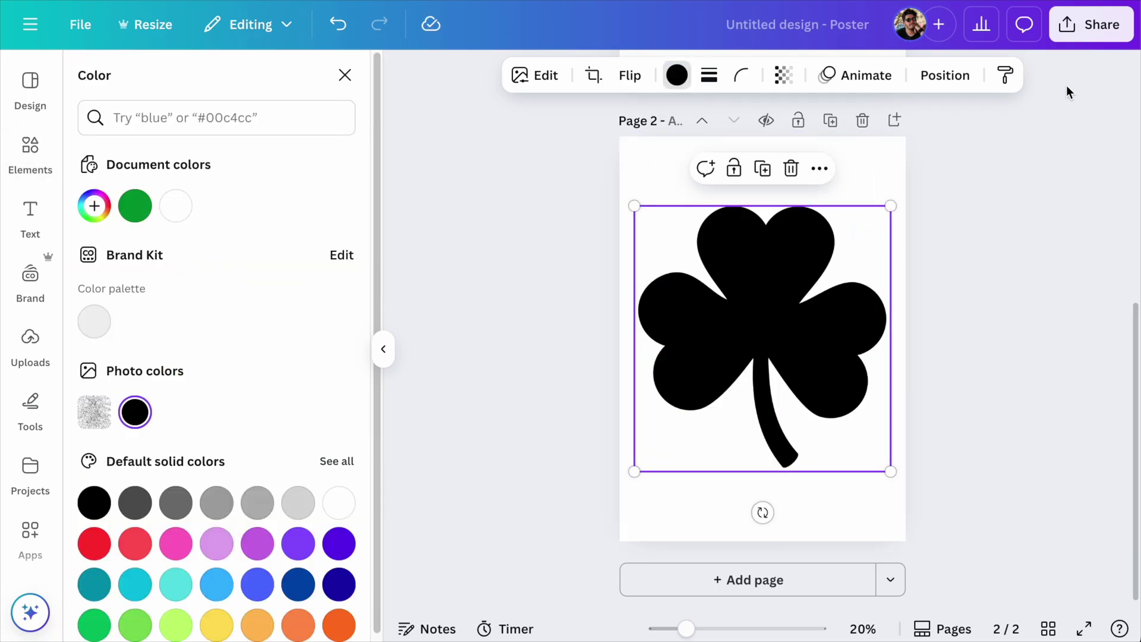
Step: Download page 2 as a PNG with a transparent background
click(1089, 35)
click(817, 392)
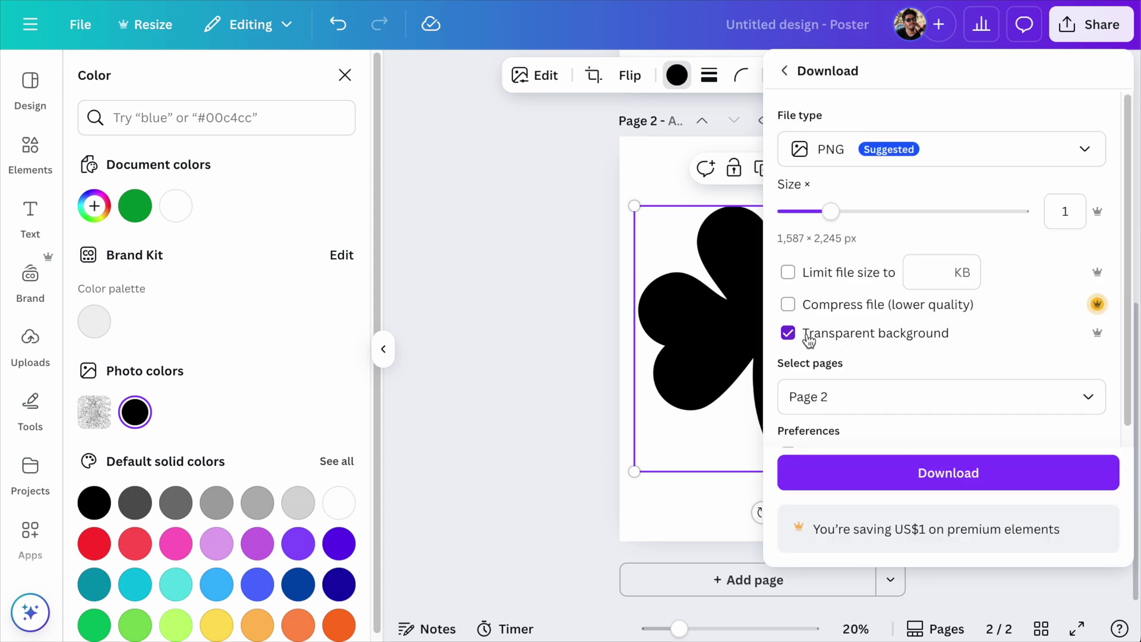
click(949, 471)
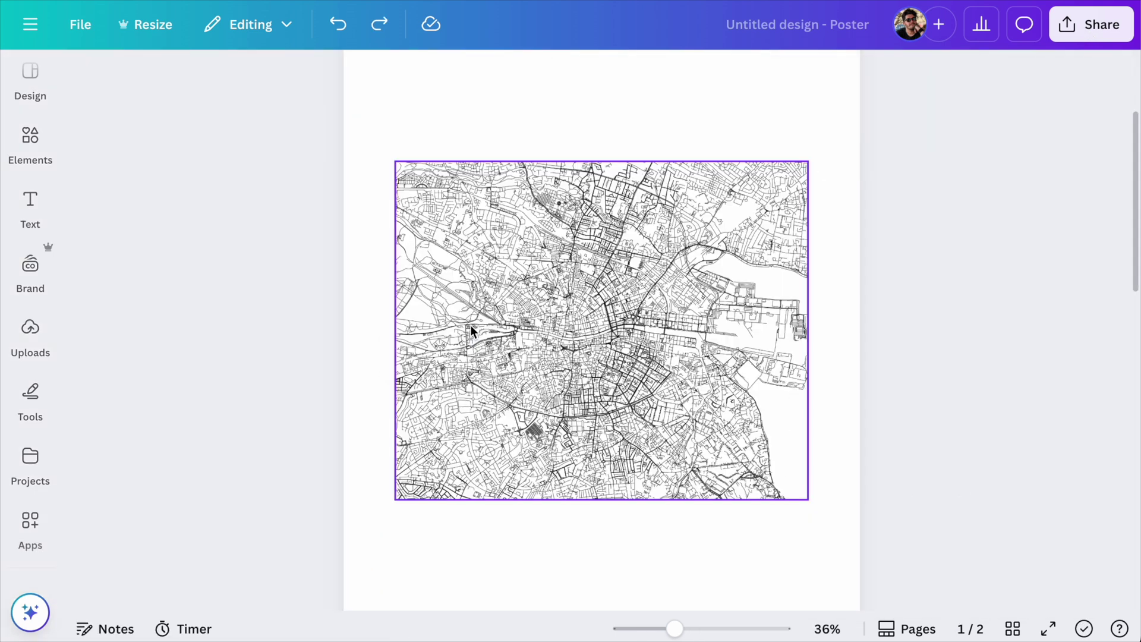
Step: With the road map selected, find and open the 'clipping mask' app
click(657, 394)
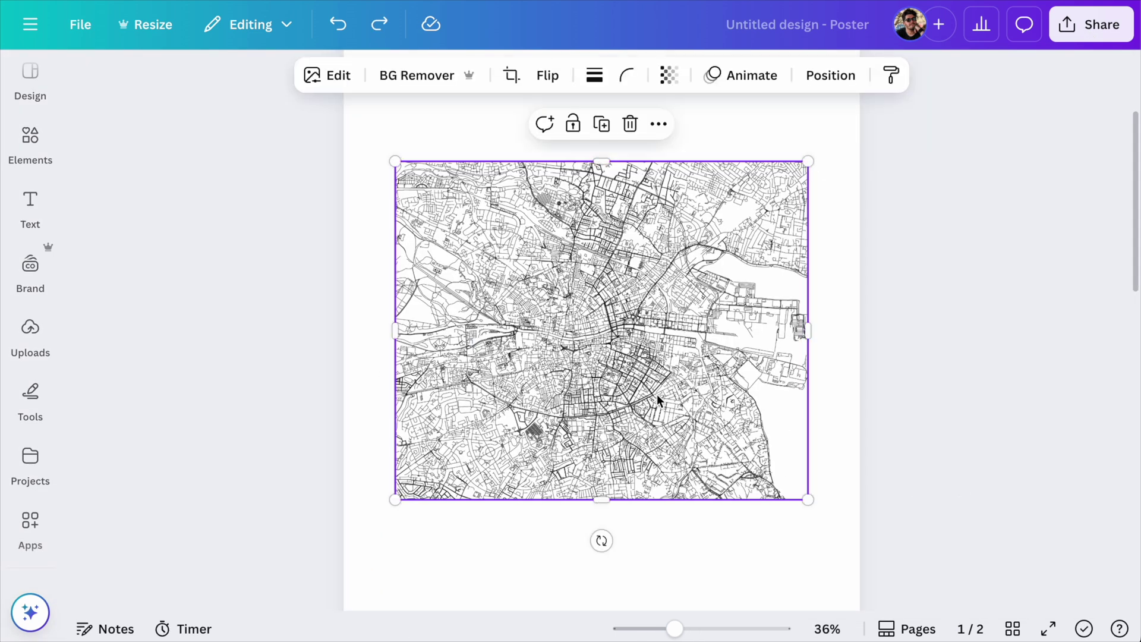
click(30, 526)
click(151, 83)
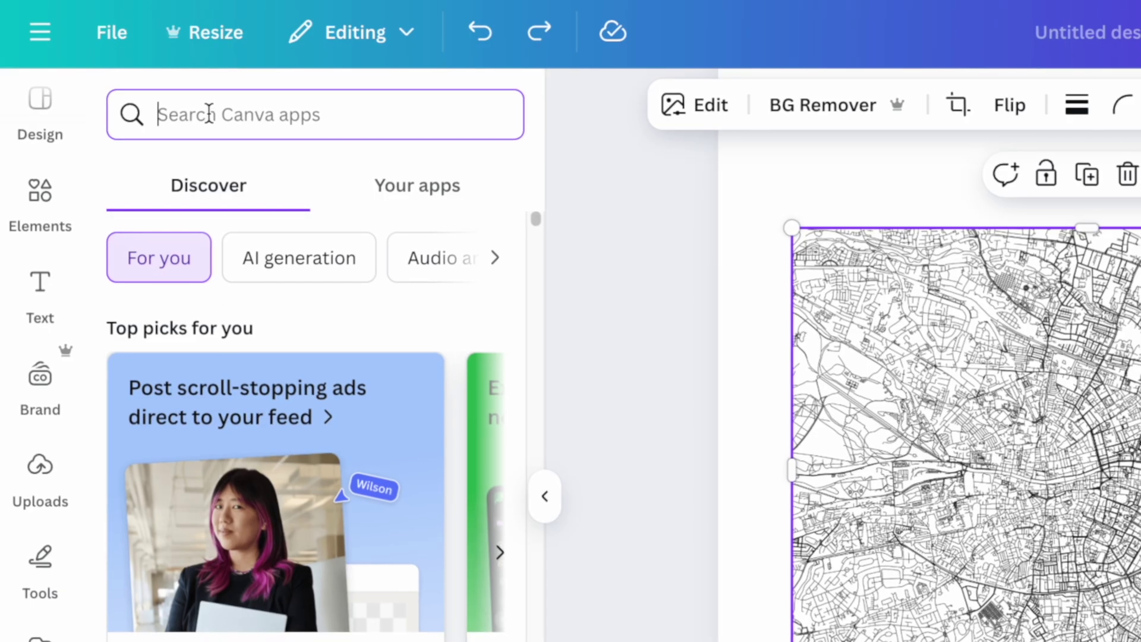
text(clipping mask)
key(Return)
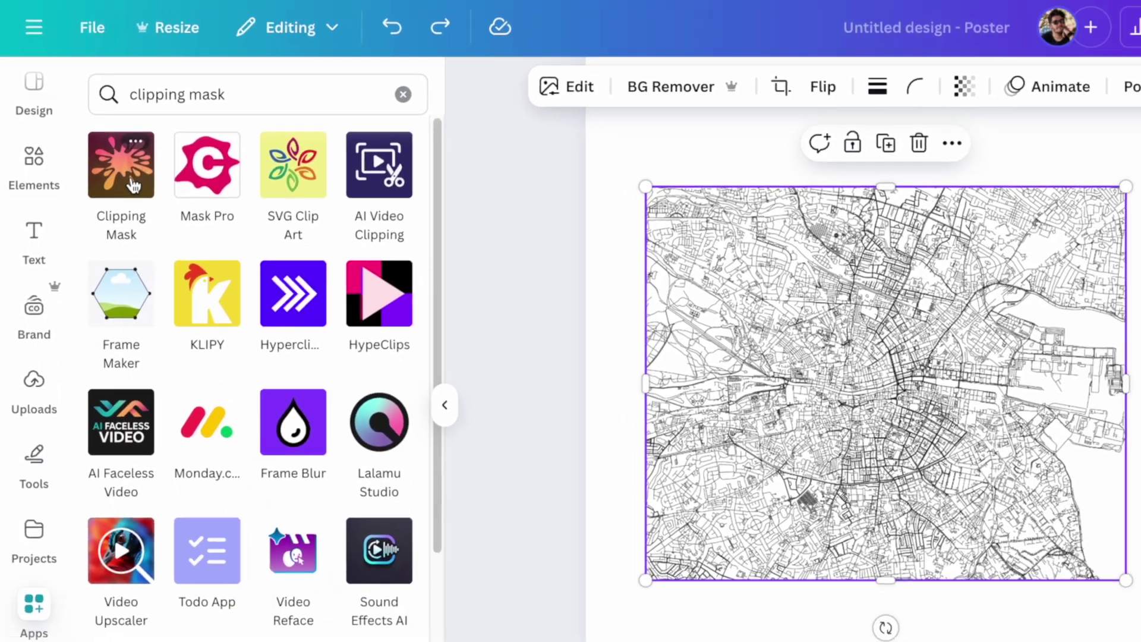
click(134, 185)
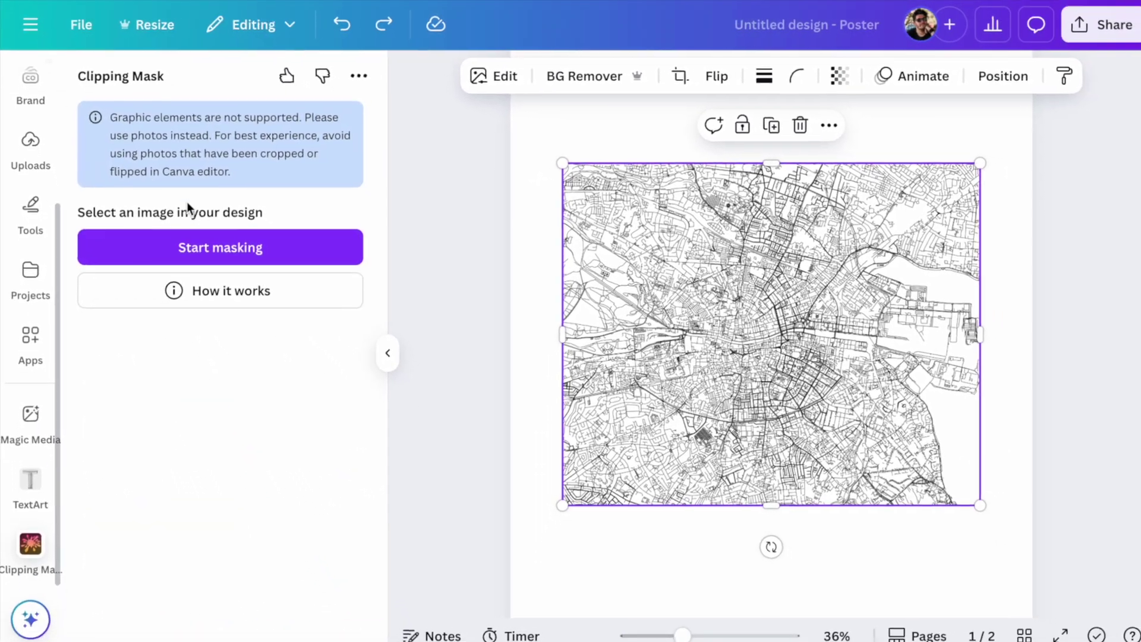
Step: Mask the map with SHAMROCK.png and enlarge the shamrock-shaped map on the page
click(234, 249)
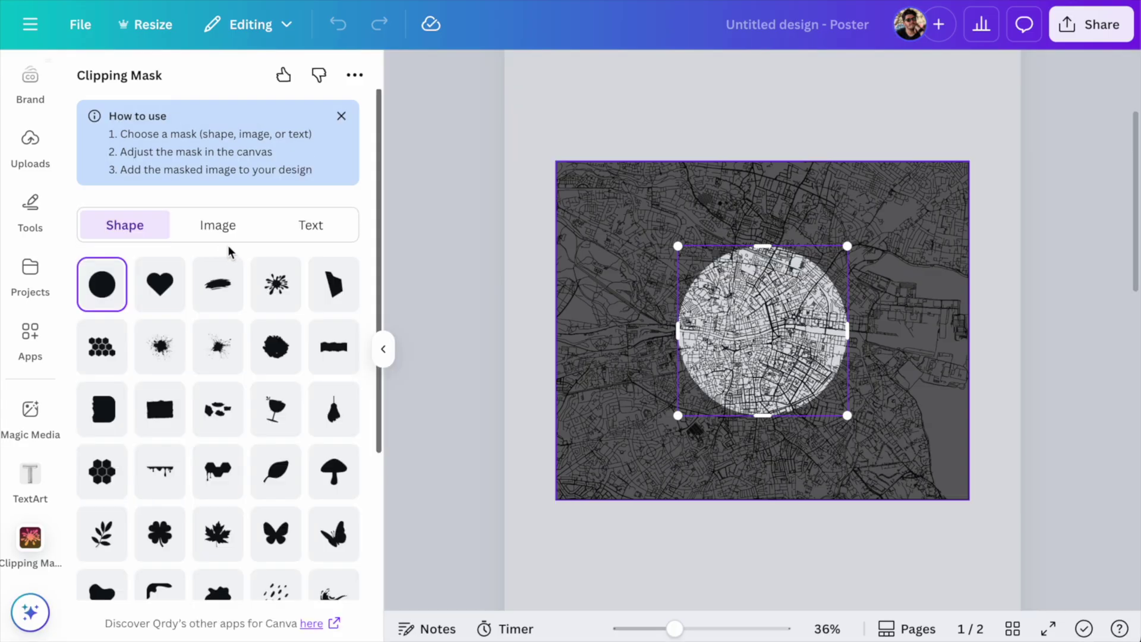
click(224, 234)
click(230, 303)
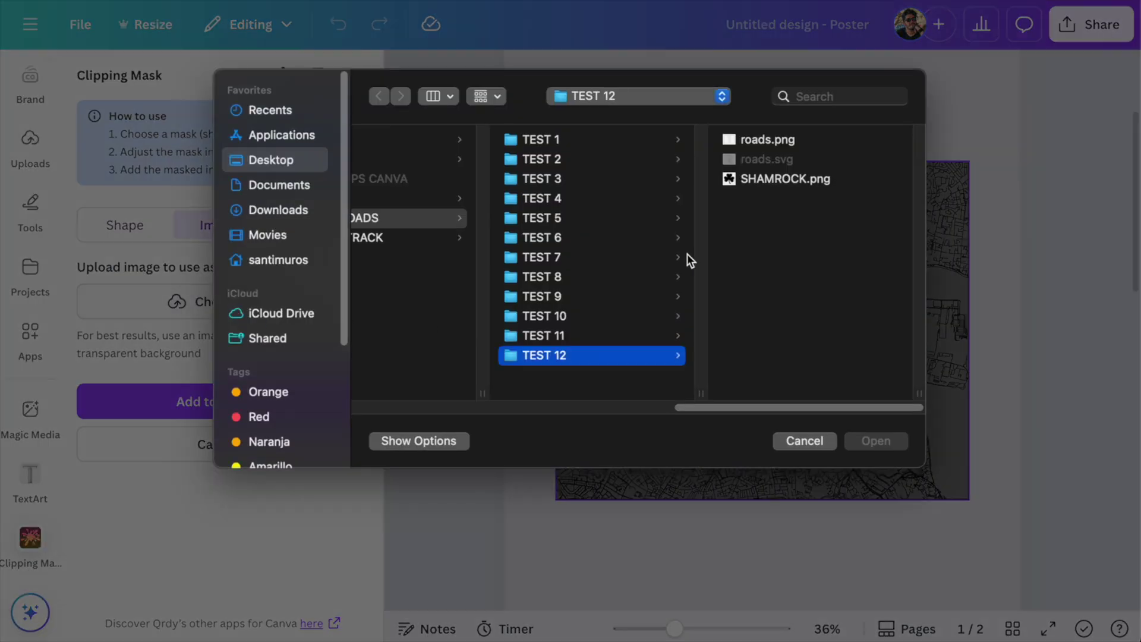
click(876, 438)
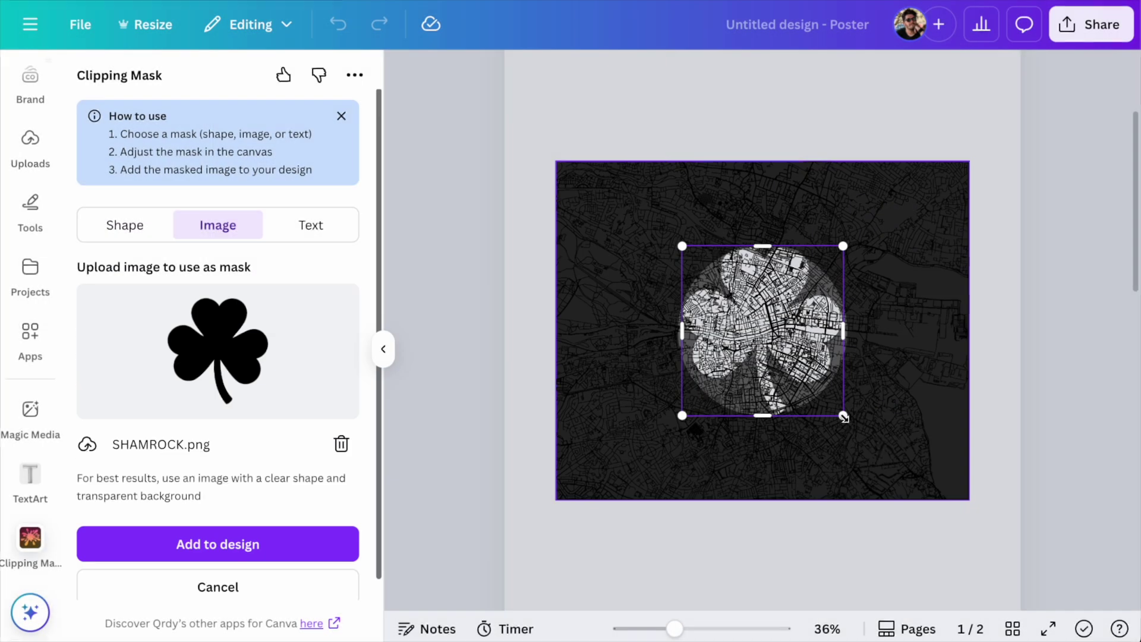
drag(913, 482, 917, 493)
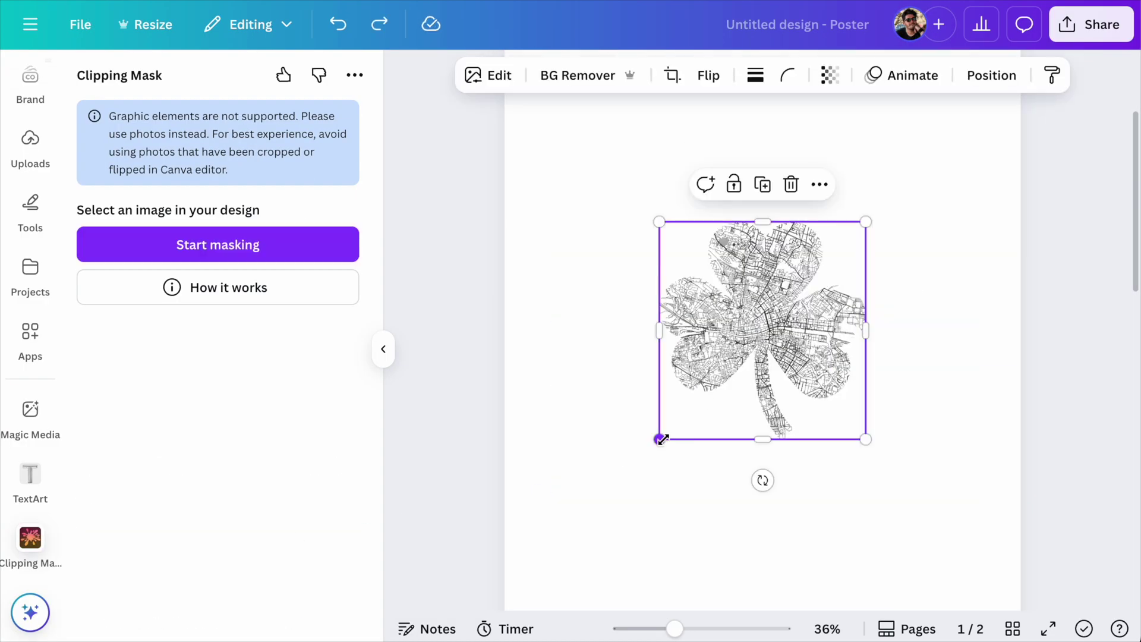
drag(660, 438, 569, 564)
click(635, 559)
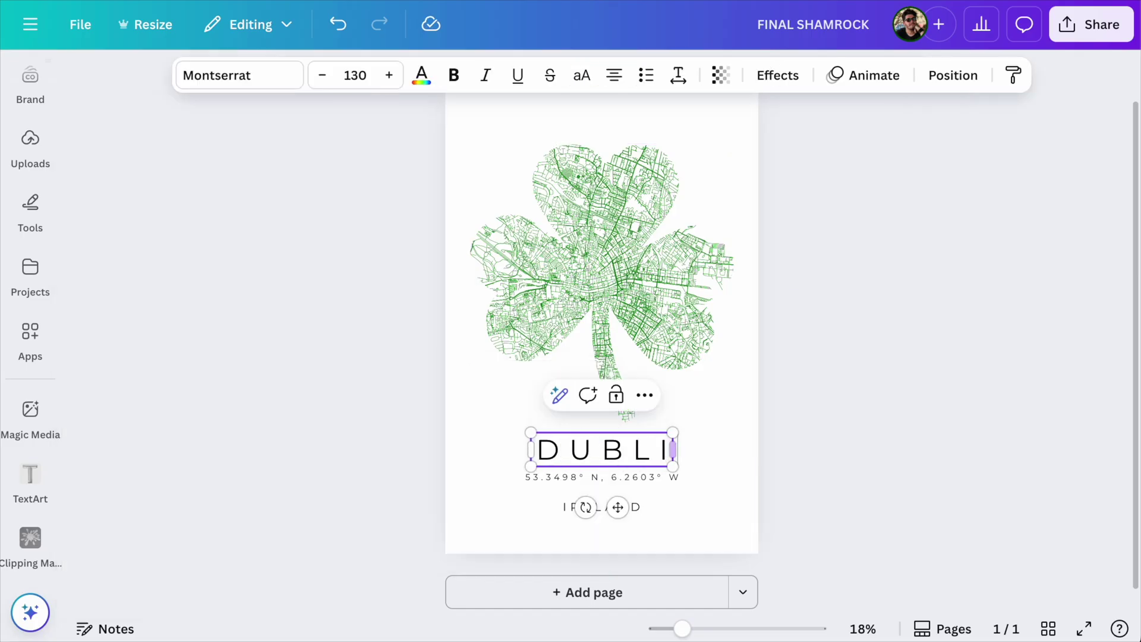
Step: Deselect the DUBLIN title to view the finished shamrock poster
click(796, 487)
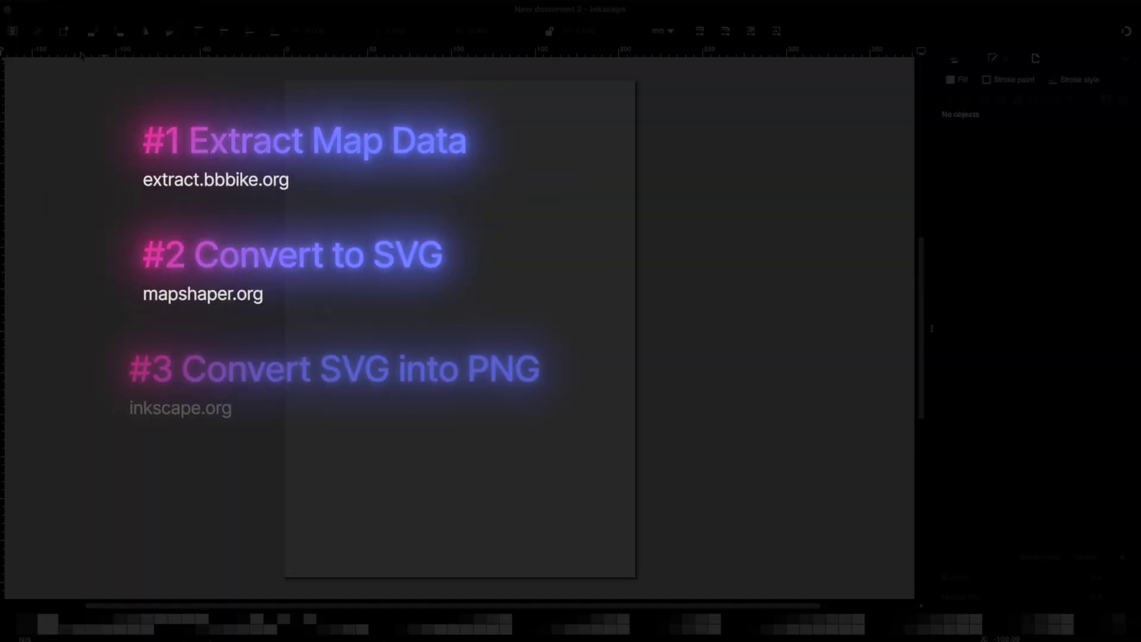
Step: Open roads.svg in Inkscape with Ctrl+O
key(ctrl+o)
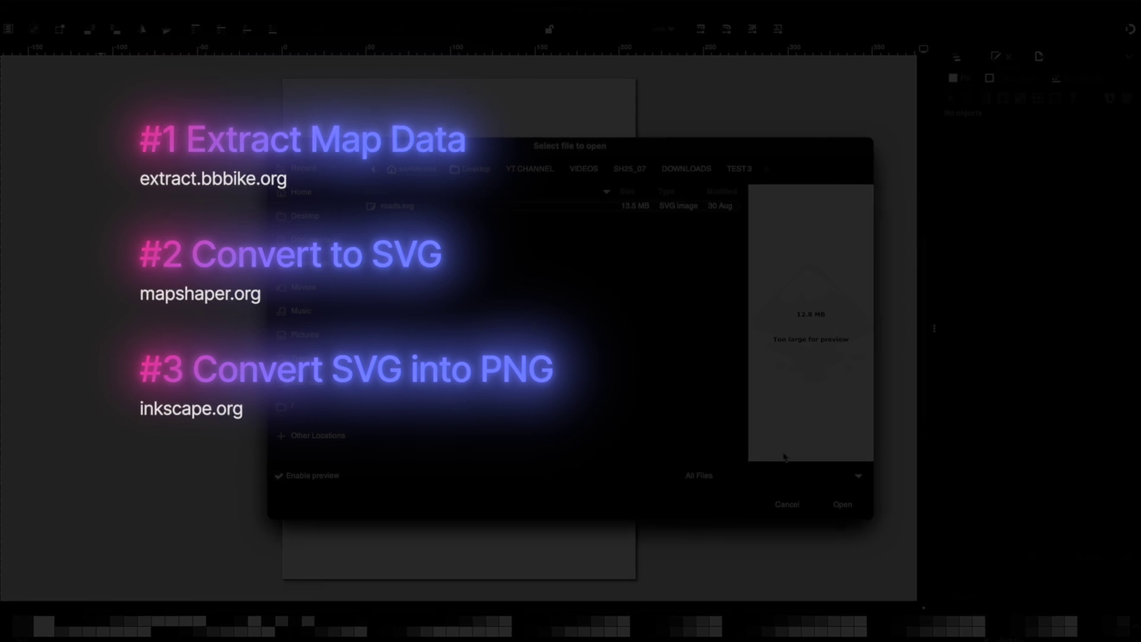
click(842, 505)
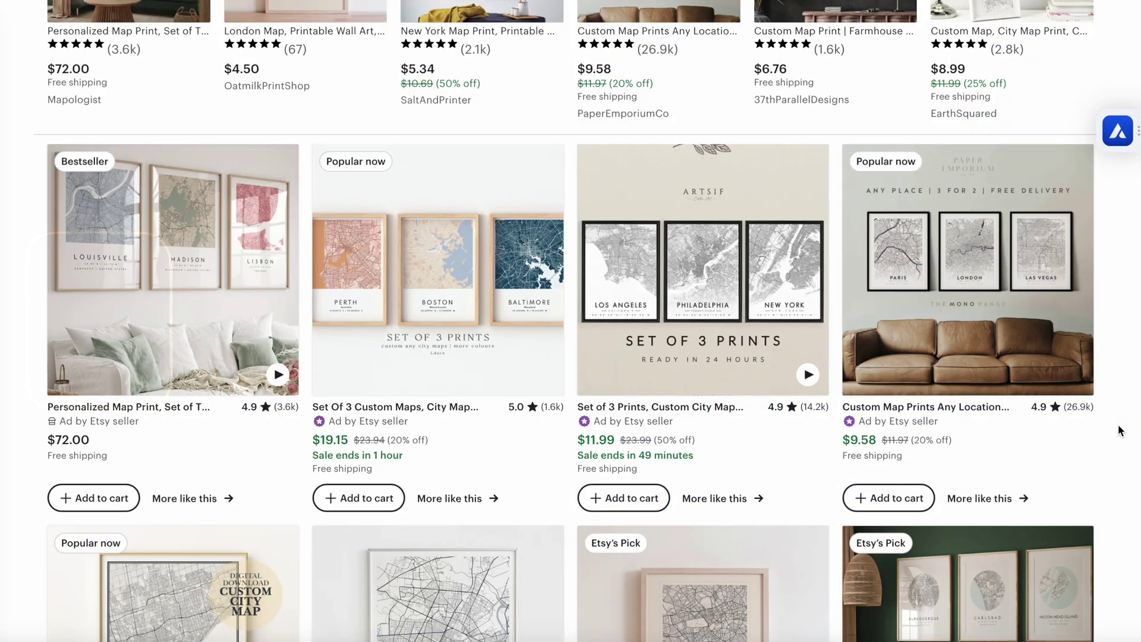
Step: Scroll down through the map-print shop results
scroll(1118, 424, down, 6)
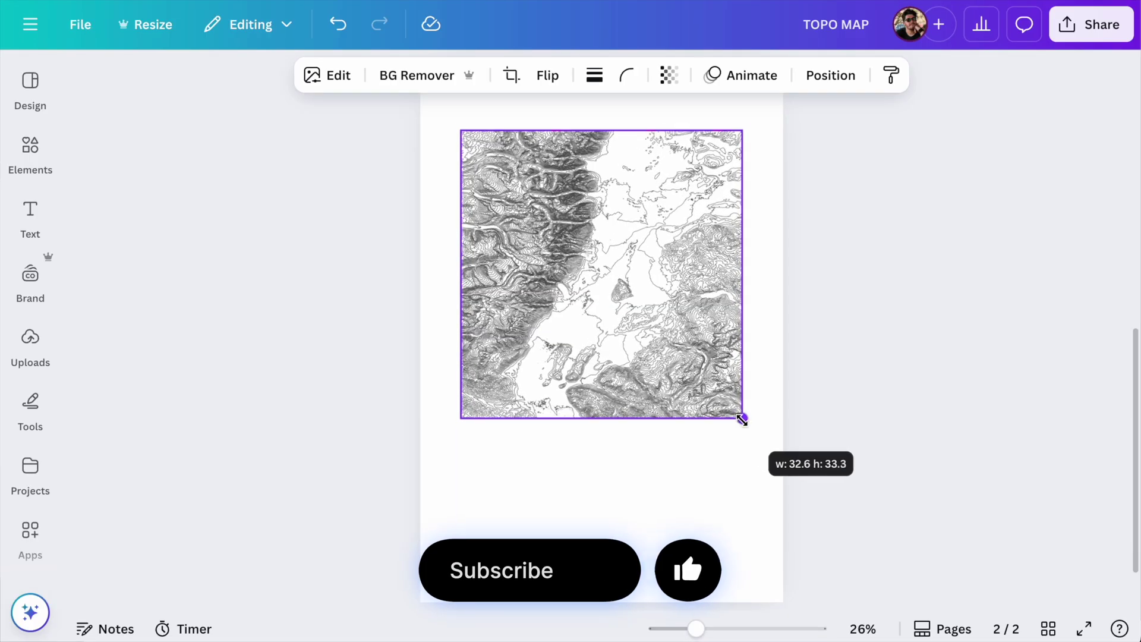
Step: Select the NATIONAL PARK subtitle, then deselect to view the finished Grand Teton poster
click(689, 483)
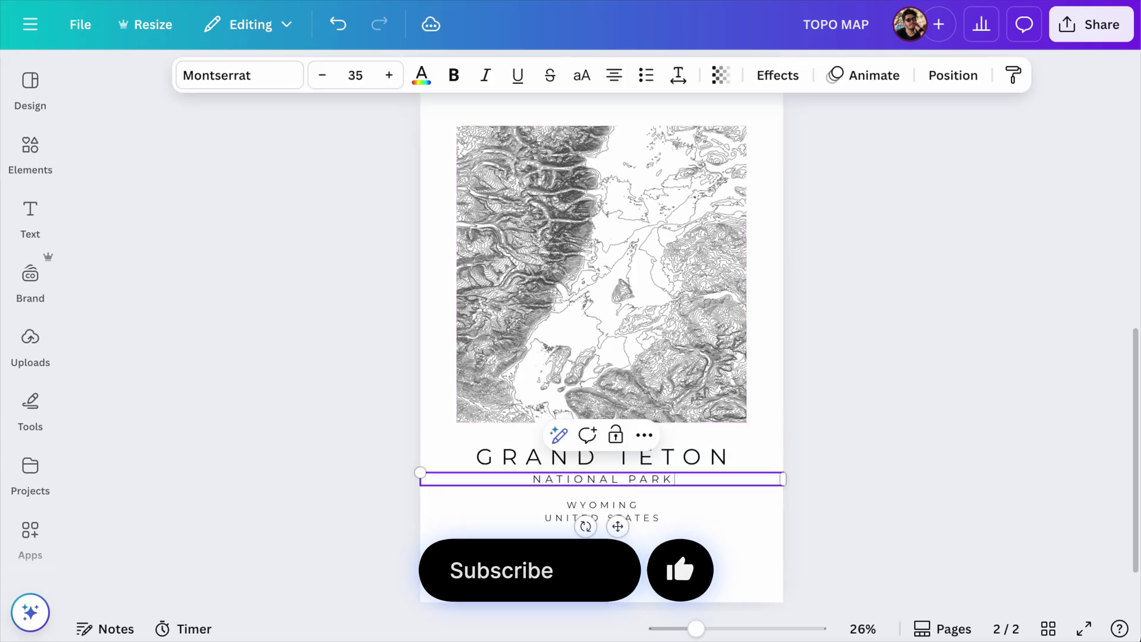
click(812, 549)
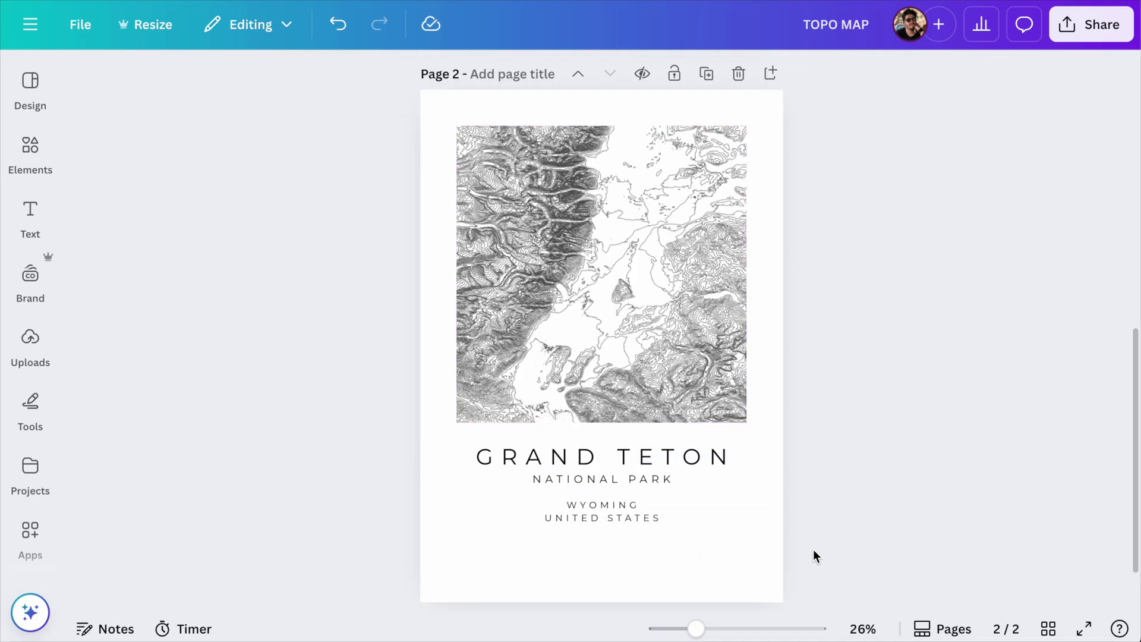